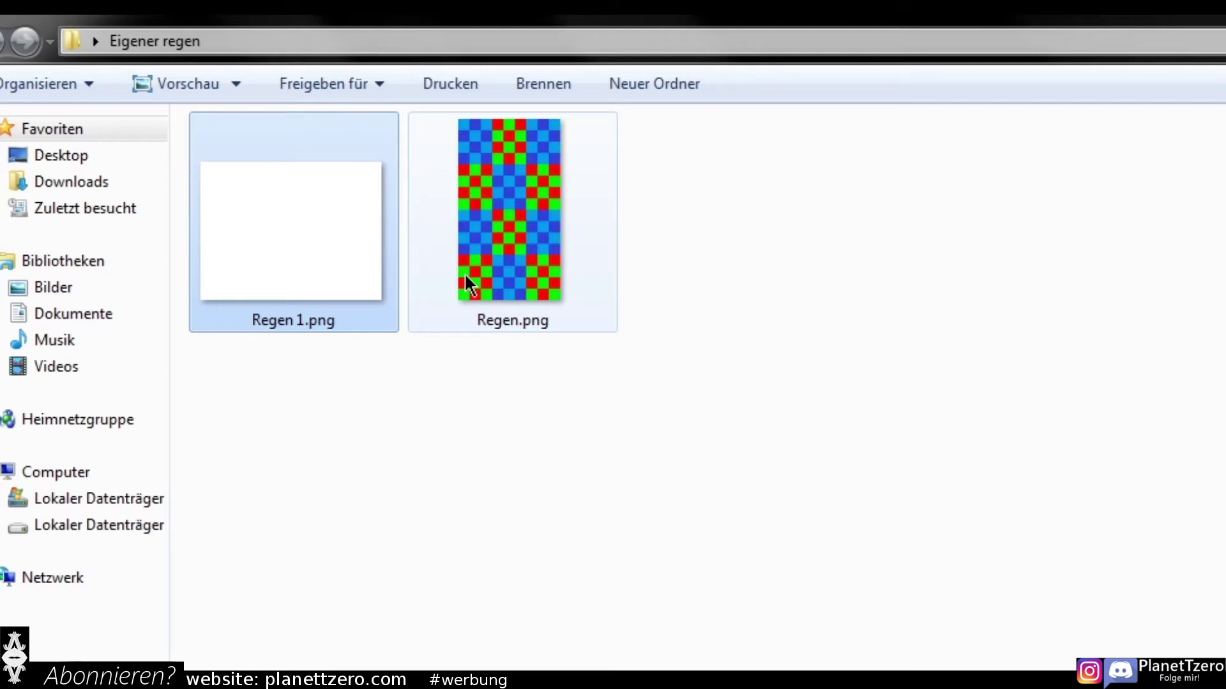
Bring up the context menu for Regen.png in the Eigener regen folder
{"action": "right_click", "coordinate": [268, 108]}
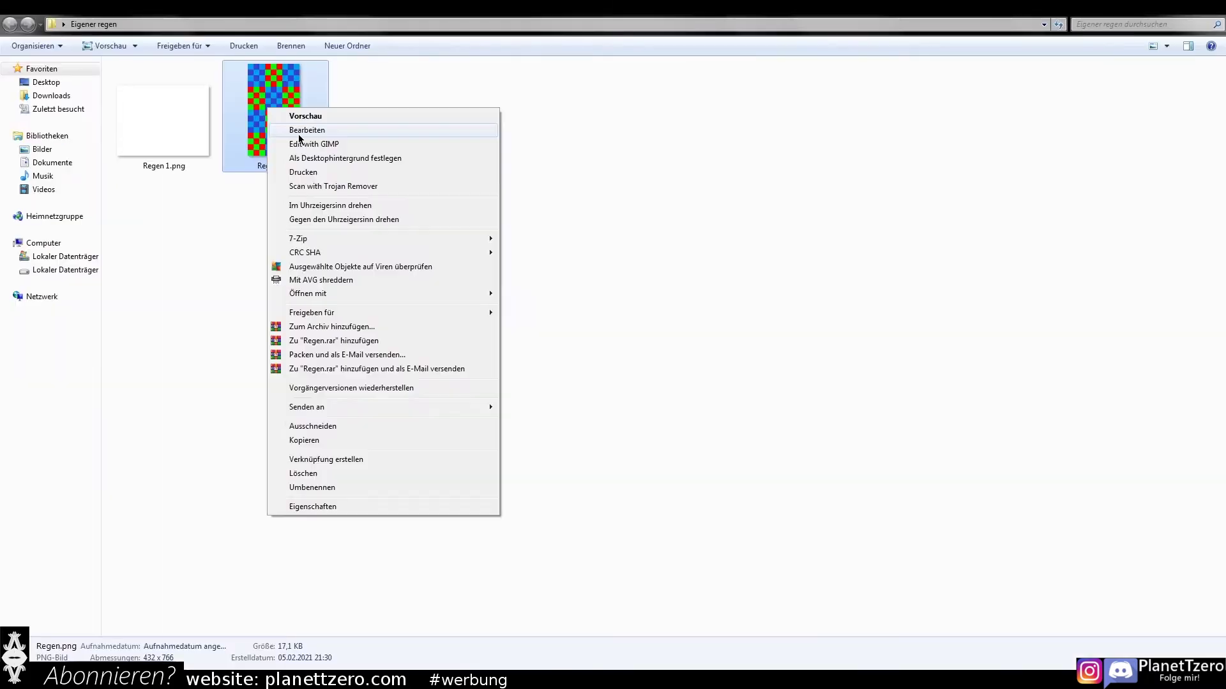
Open Regen.png in Paint and zoom in on the checkerboard squares
{"action": "left_click", "coordinate": [299, 131]}
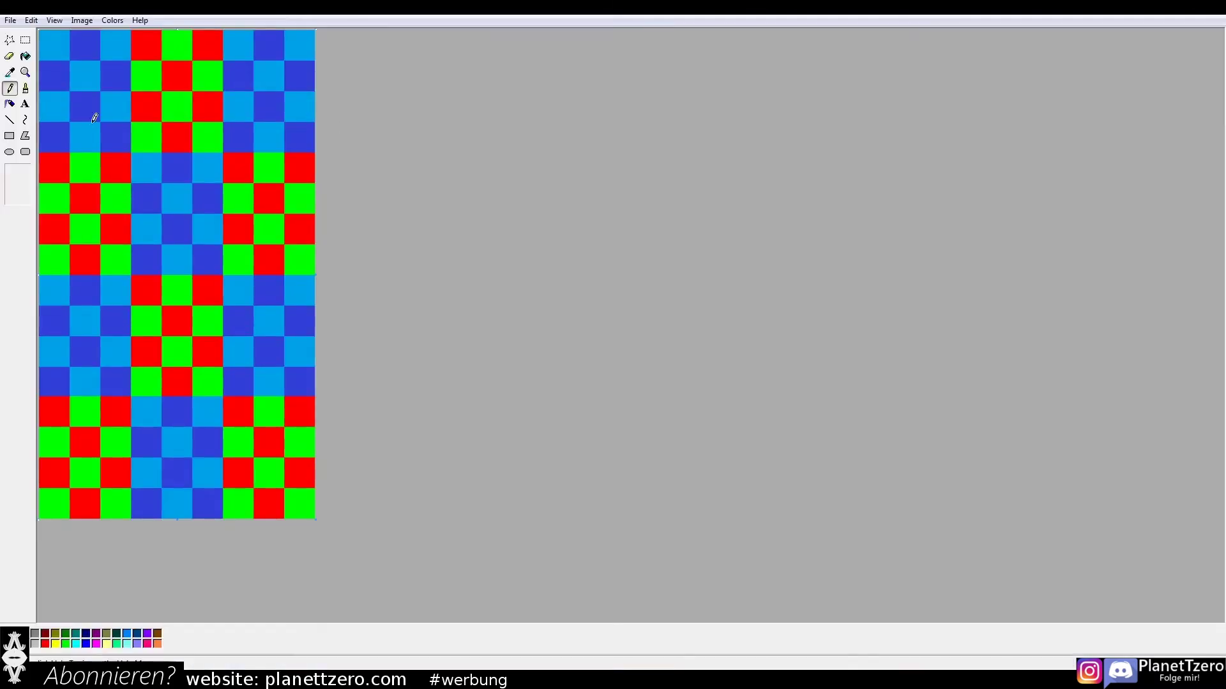
{"action": "left_click", "coordinate": [24, 72]}
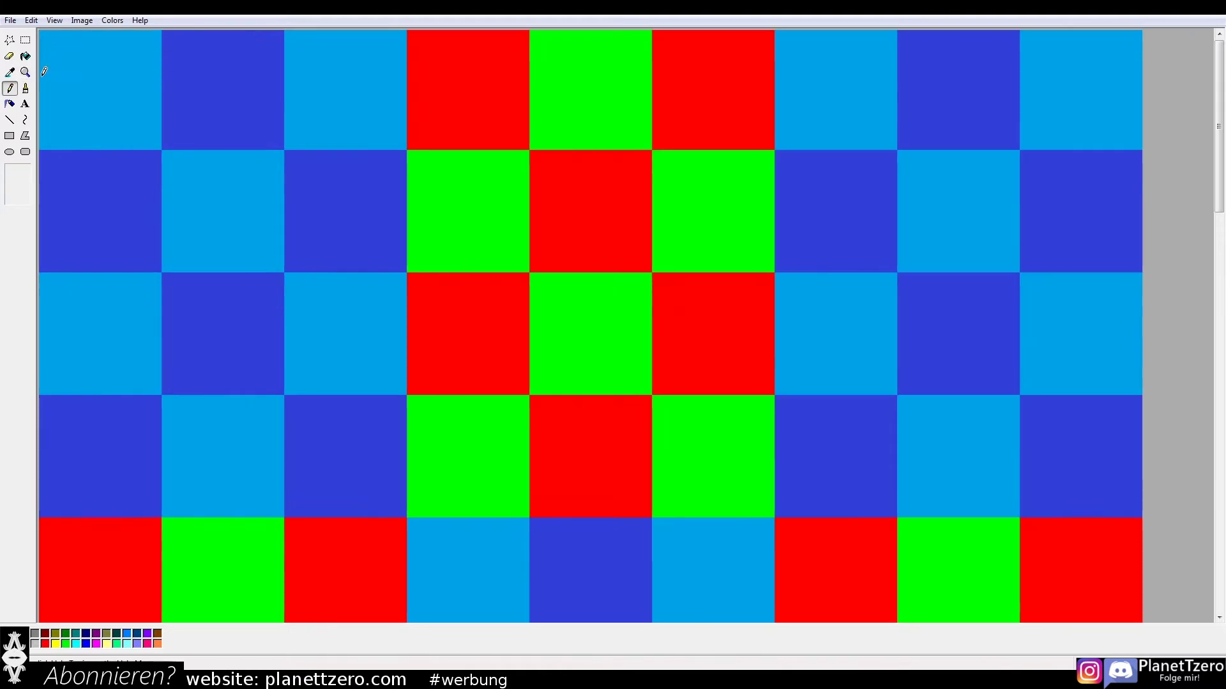
{"action": "left_click", "coordinate": [25, 75]}
{"action": "left_click", "coordinate": [17, 201]}
Draw five parallel white diagonal streaks across the light-blue square and copy them to the top-right square
{"action": "left_click", "coordinate": [10, 119]}
{"action": "left_click_drag", "start_coordinate": [285, 271], "coordinate": [528, 513]}
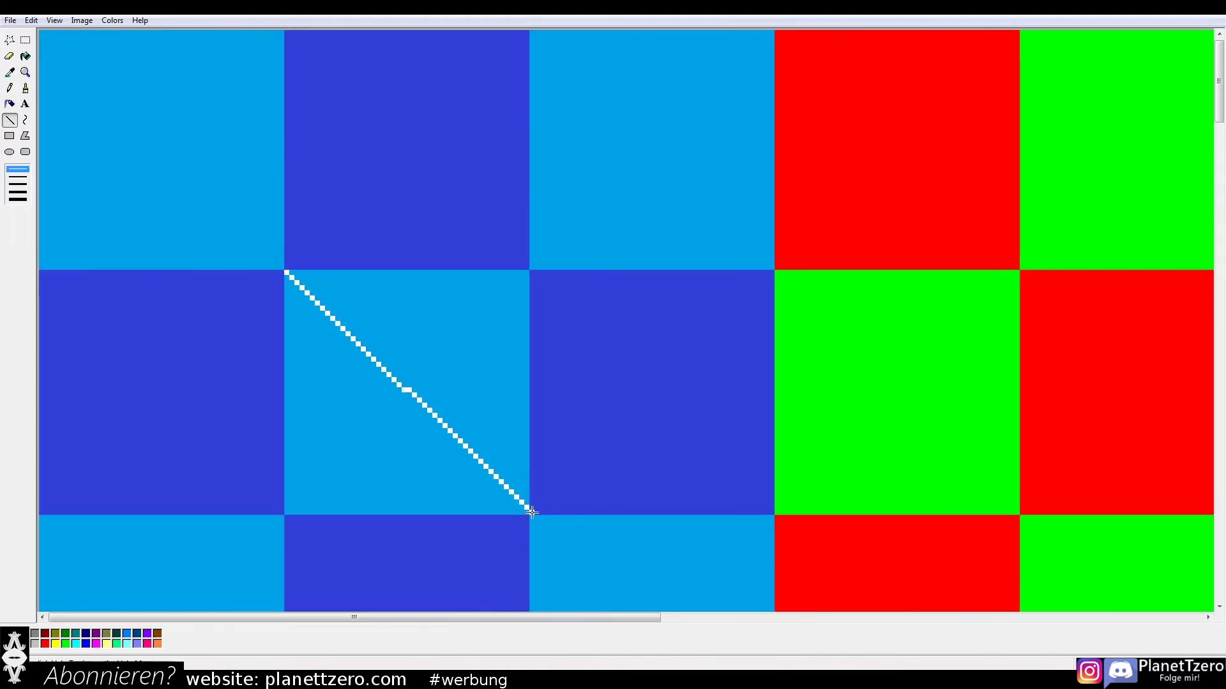
{"action": "left_click_drag", "start_coordinate": [377, 271], "coordinate": [529, 421]}
{"action": "left_click_drag", "start_coordinate": [284, 369], "coordinate": [431, 512]}
{"action": "left_click_drag", "start_coordinate": [449, 271], "coordinate": [528, 348]}
{"action": "left_click_drag", "start_coordinate": [284, 446], "coordinate": [355, 513]}
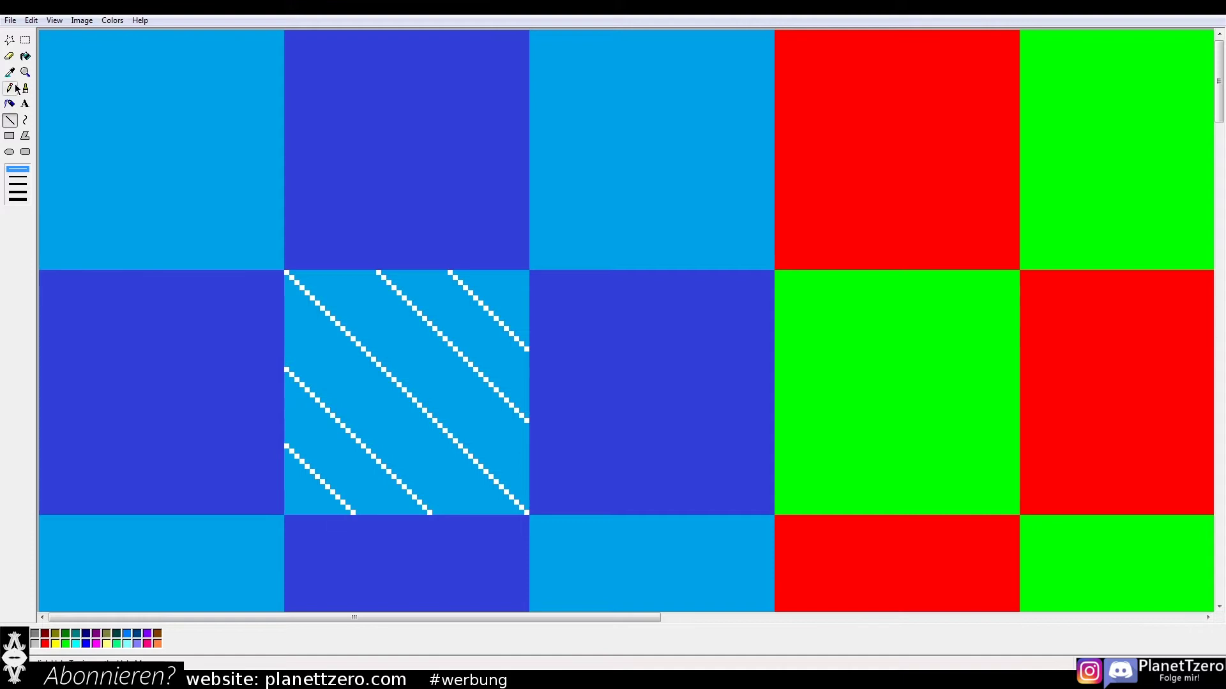
{"action": "left_click", "coordinate": [26, 41]}
{"action": "mouse_move", "coordinate": [370, 385]}
{"action": "left_mouse_down"}
{"action": "mouse_move", "coordinate": [1129, 193]}
{"action": "mouse_move", "coordinate": [1136, 203]}
{"action": "left_mouse_up"}
Break the white streaks into dashes with light-blue pencil strokes and add a white raindrop dot
{"action": "left_click", "coordinate": [10, 88]}
{"action": "left_click_drag", "start_coordinate": [463, 442], "coordinate": [447, 434]}
{"action": "mouse_move", "coordinate": [432, 326]}
{"action": "left_mouse_down"}
{"action": "mouse_move", "coordinate": [418, 307]}
{"action": "mouse_move", "coordinate": [463, 357]}
{"action": "left_mouse_up"}
{"action": "left_click_drag", "start_coordinate": [313, 471], "coordinate": [339, 496]}
{"action": "left_click_drag", "start_coordinate": [346, 418], "coordinate": [356, 437]}
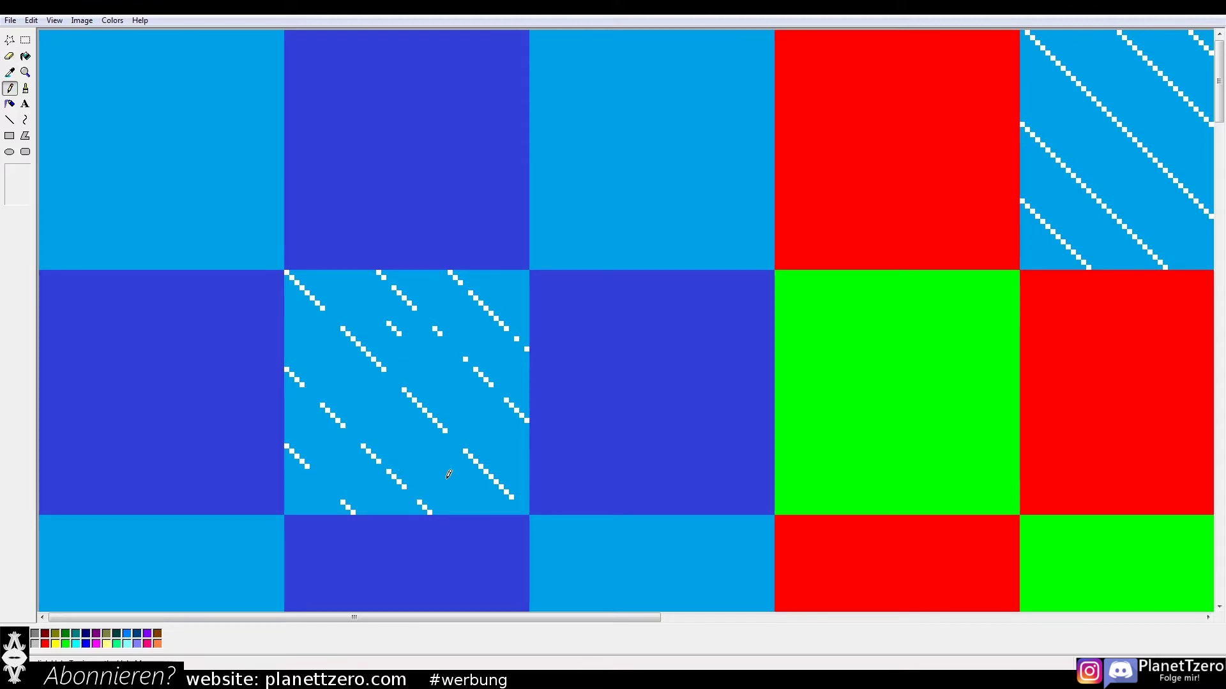
{"action": "right_click", "coordinate": [296, 339]}
{"action": "left_click", "coordinate": [25, 40]}
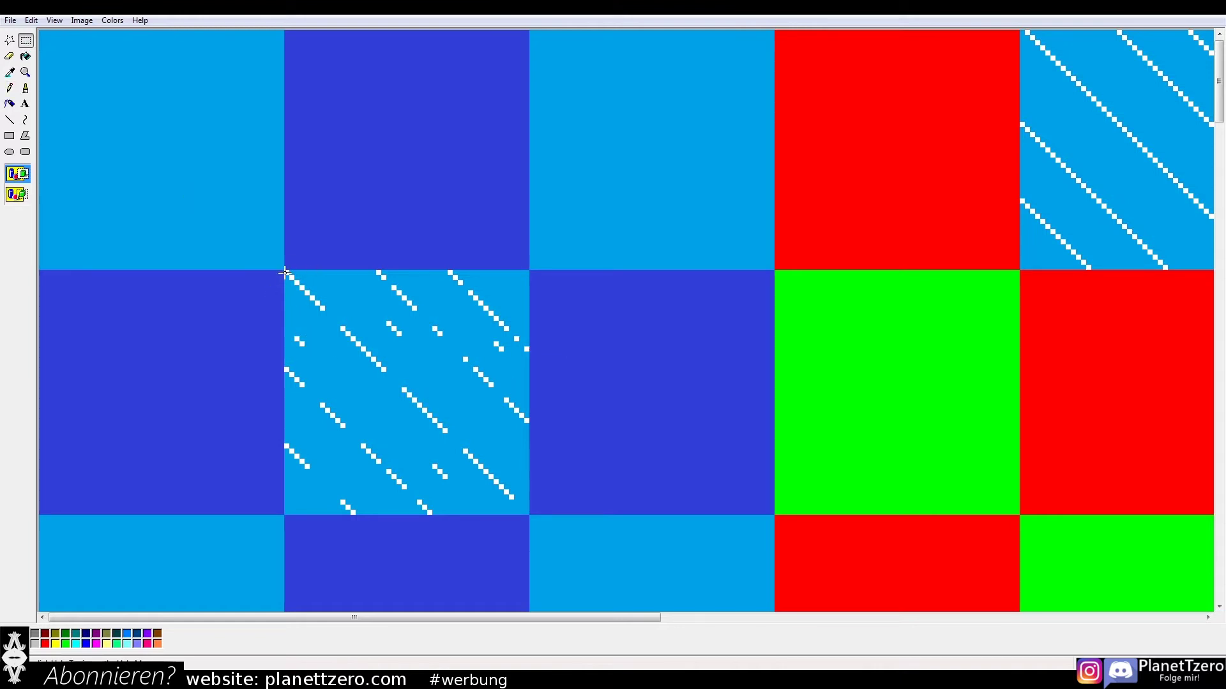
Select the streaked square and paste a transparent copy of it
{"action": "left_click_drag", "start_coordinate": [525, 509], "coordinate": [530, 515]}
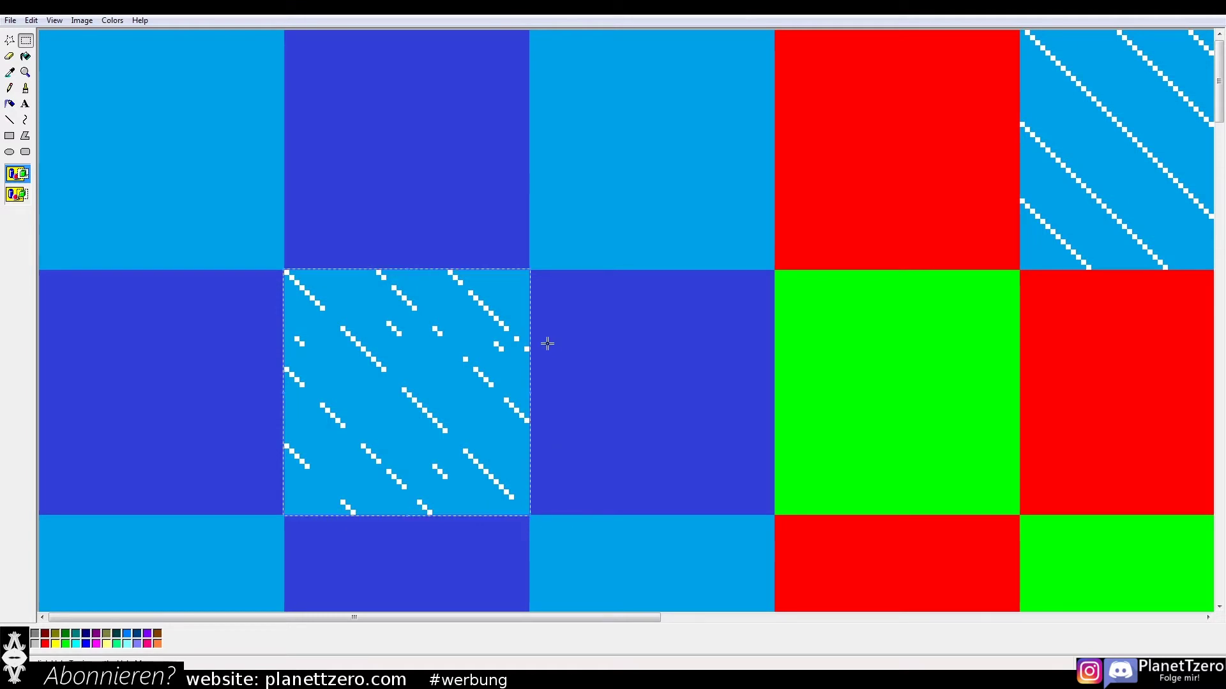
{"action": "key", "text": "ctrl+v"}
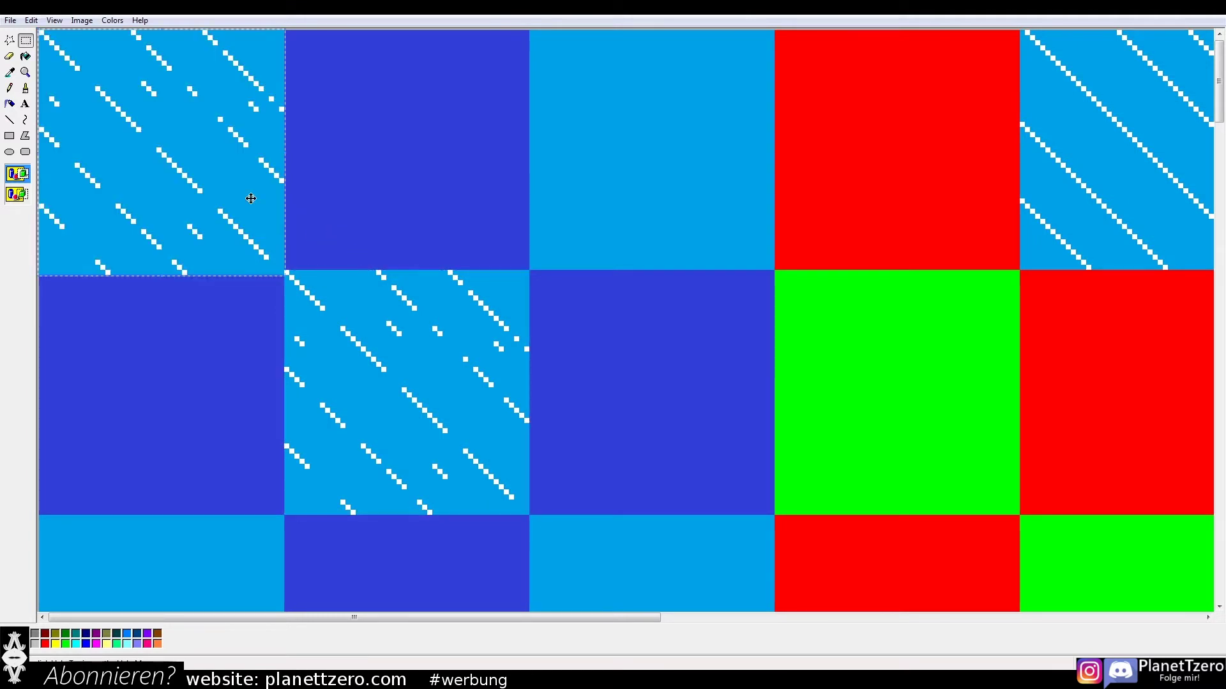
{"action": "left_click", "coordinate": [27, 202]}
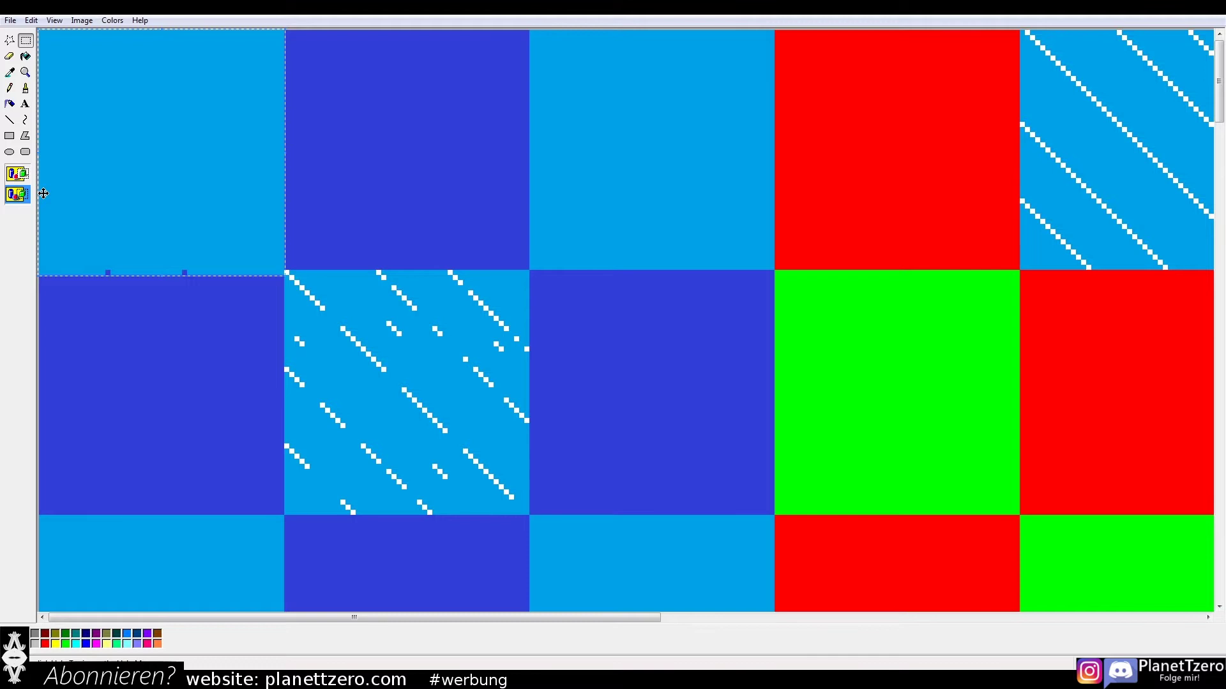
{"action": "left_click", "coordinate": [10, 72]}
{"action": "left_click", "coordinate": [25, 40]}
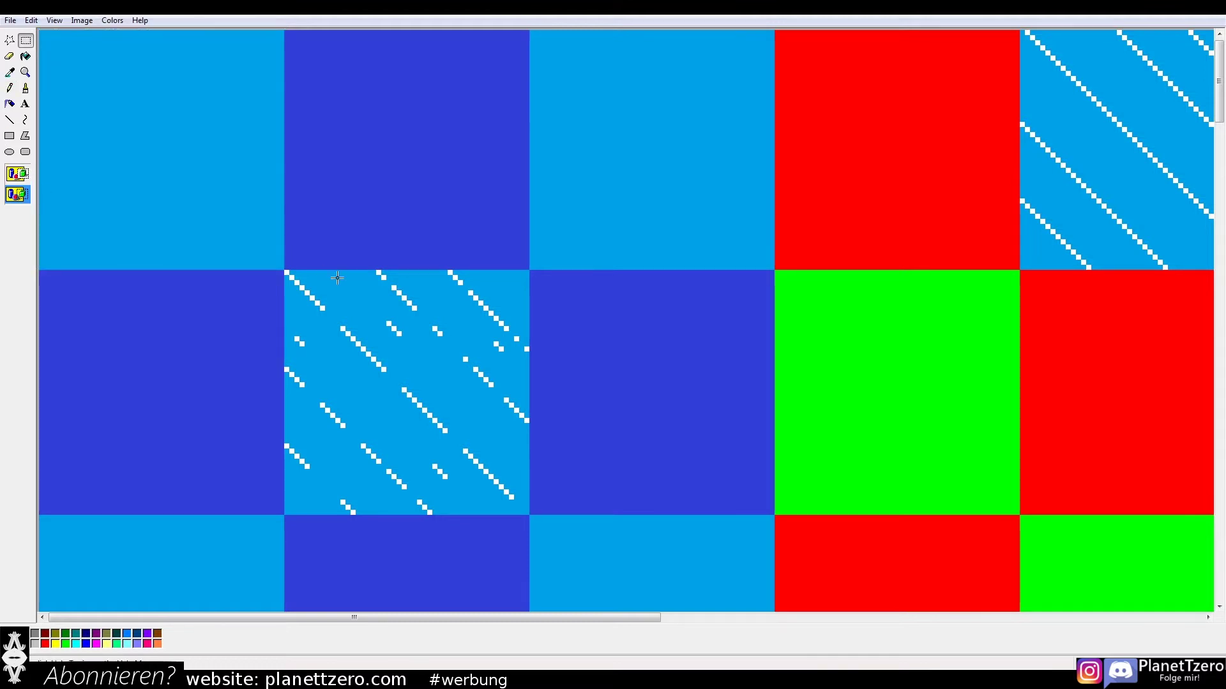
Paste the streaks onto the dark-blue square below, letting the dark blue show through
{"action": "key", "text": "ctrl+v"}
{"action": "left_click_drag", "start_coordinate": [213, 169], "coordinate": [212, 404]}
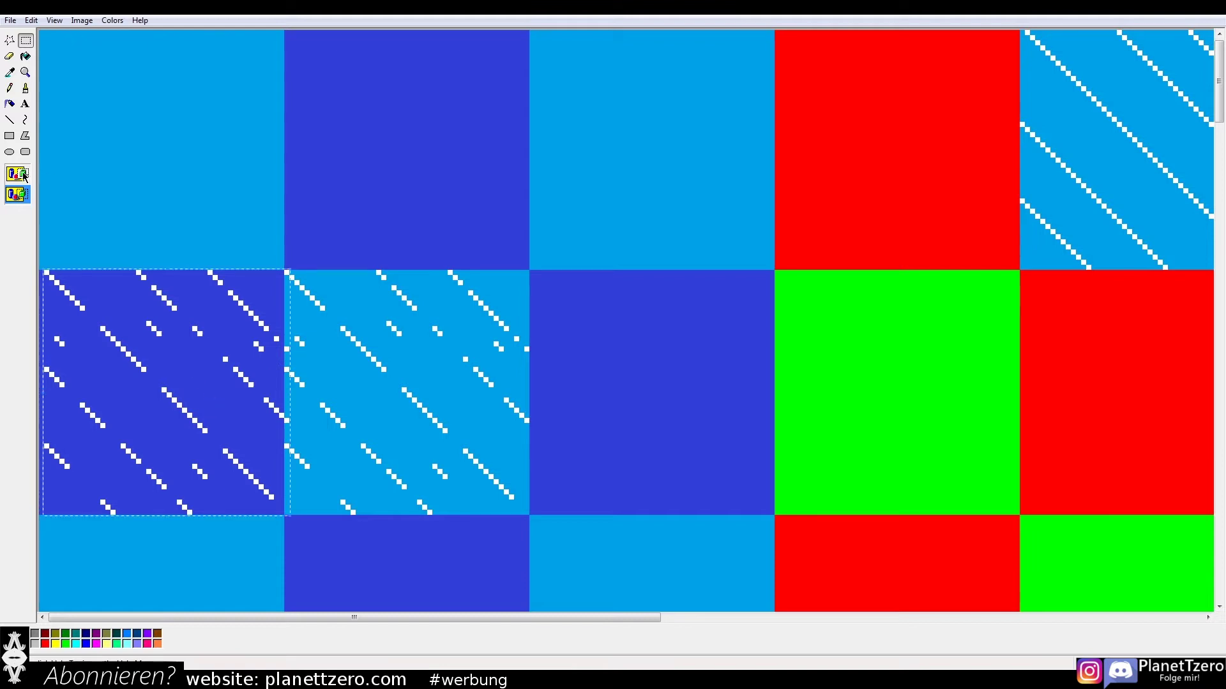
{"action": "left_click", "coordinate": [24, 177]}
{"action": "left_click_drag", "start_coordinate": [183, 354], "coordinate": [180, 354]}
{"action": "left_click", "coordinate": [16, 194]}
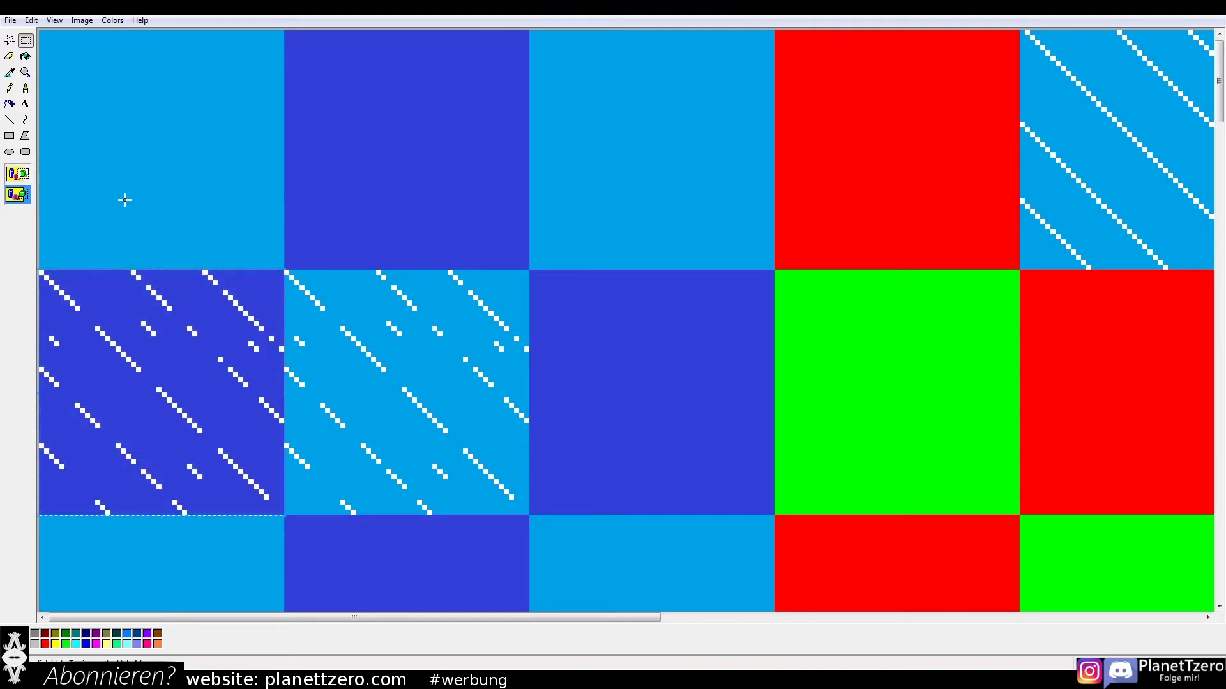
Paste another streak copy onto the top dark-blue square
{"action": "key", "text": "ctrl+v"}
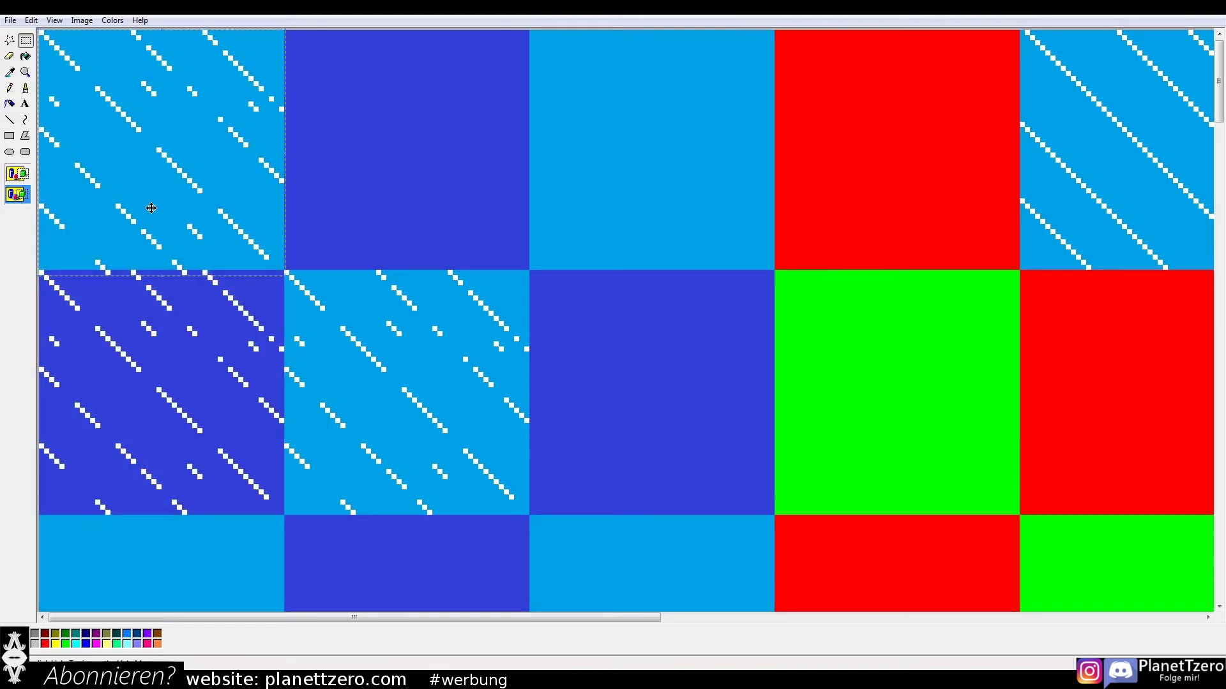
{"action": "left_click_drag", "start_coordinate": [152, 208], "coordinate": [151, 201]}
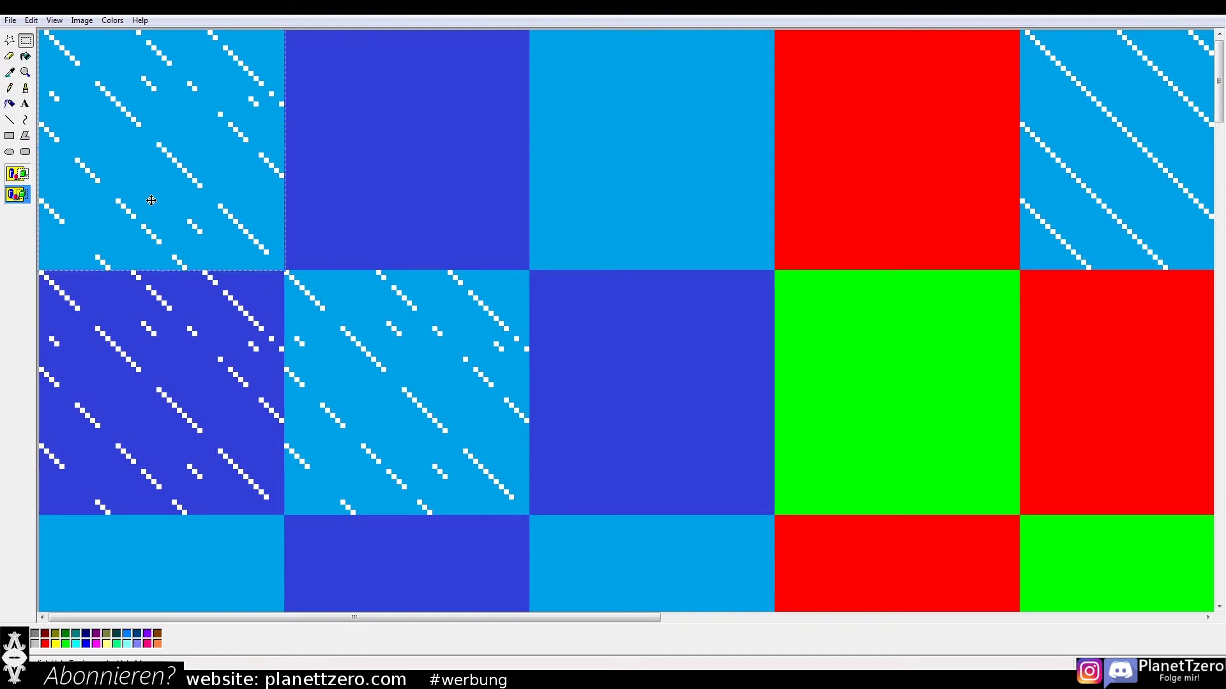
{"action": "left_click_drag", "start_coordinate": [198, 189], "coordinate": [444, 187]}
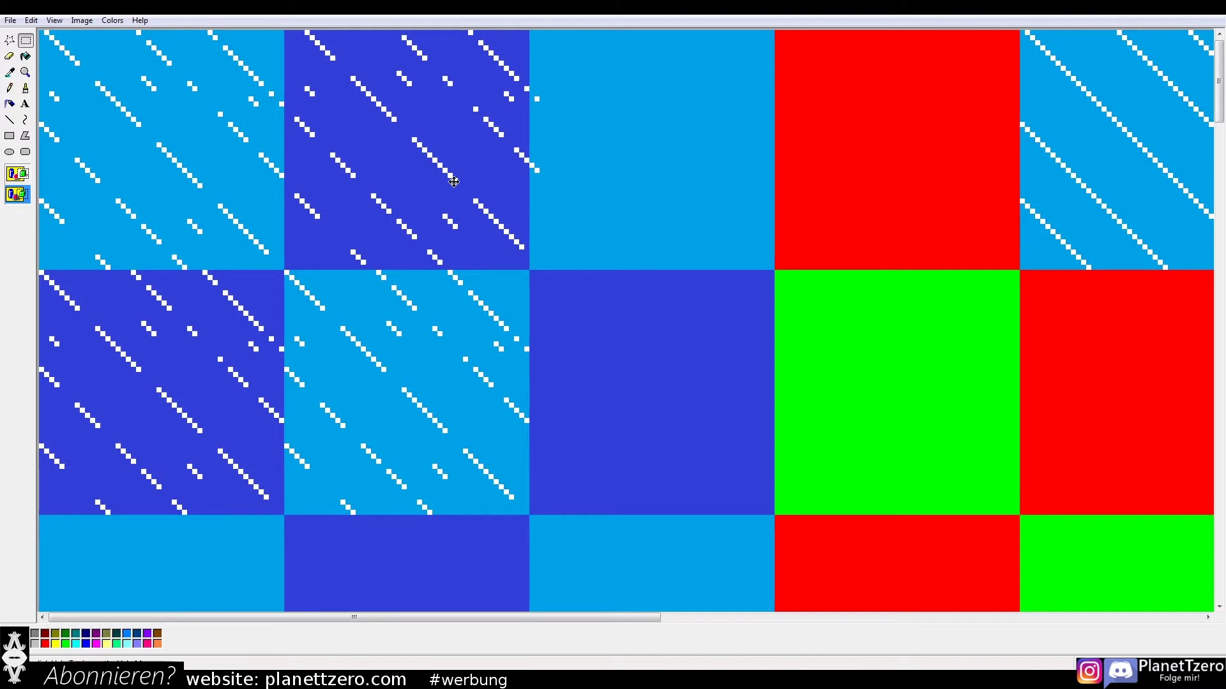
{"action": "left_click", "coordinate": [12, 180]}
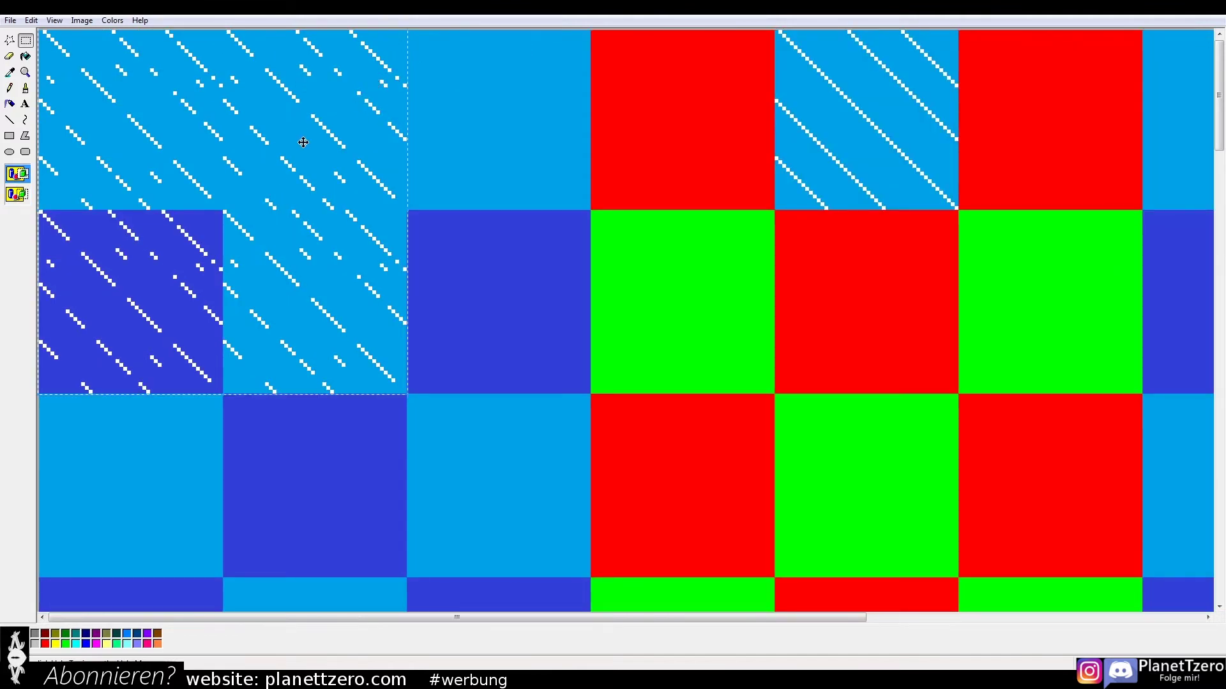
Align the streaked block over the tiles lower down in the image
{"action": "scroll", "coordinate": [505, 156], "scroll_direction": "down", "scroll_amount": 3}
{"action": "mouse_move", "coordinate": [247, 208]}
{"action": "left_mouse_down"}
{"action": "mouse_move", "coordinate": [815, 244]}
{"action": "mouse_move", "coordinate": [799, 244]}
{"action": "left_mouse_up"}
{"action": "scroll", "coordinate": [809, 259], "scroll_direction": "up", "scroll_amount": 3}
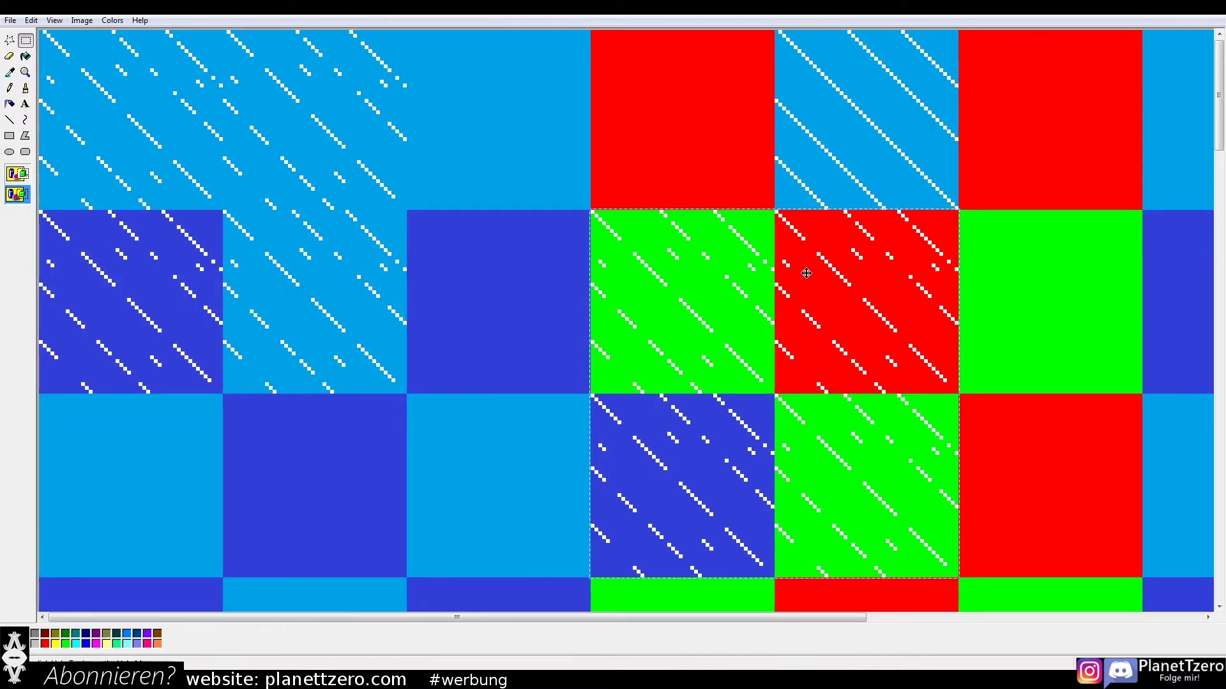
{"action": "scroll", "coordinate": [809, 260], "scroll_direction": "down", "scroll_amount": 3}
{"action": "left_click_drag", "start_coordinate": [818, 232], "coordinate": [840, 257]}
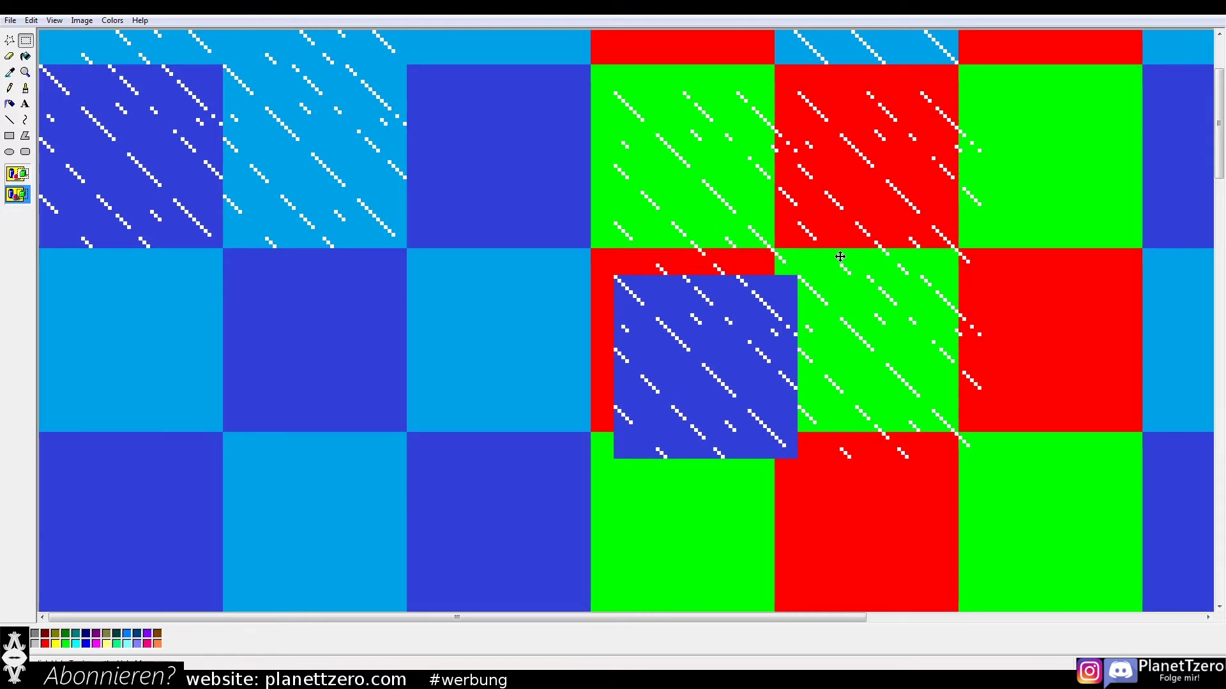
{"action": "left_click_drag", "start_coordinate": [840, 256], "coordinate": [727, 214]}
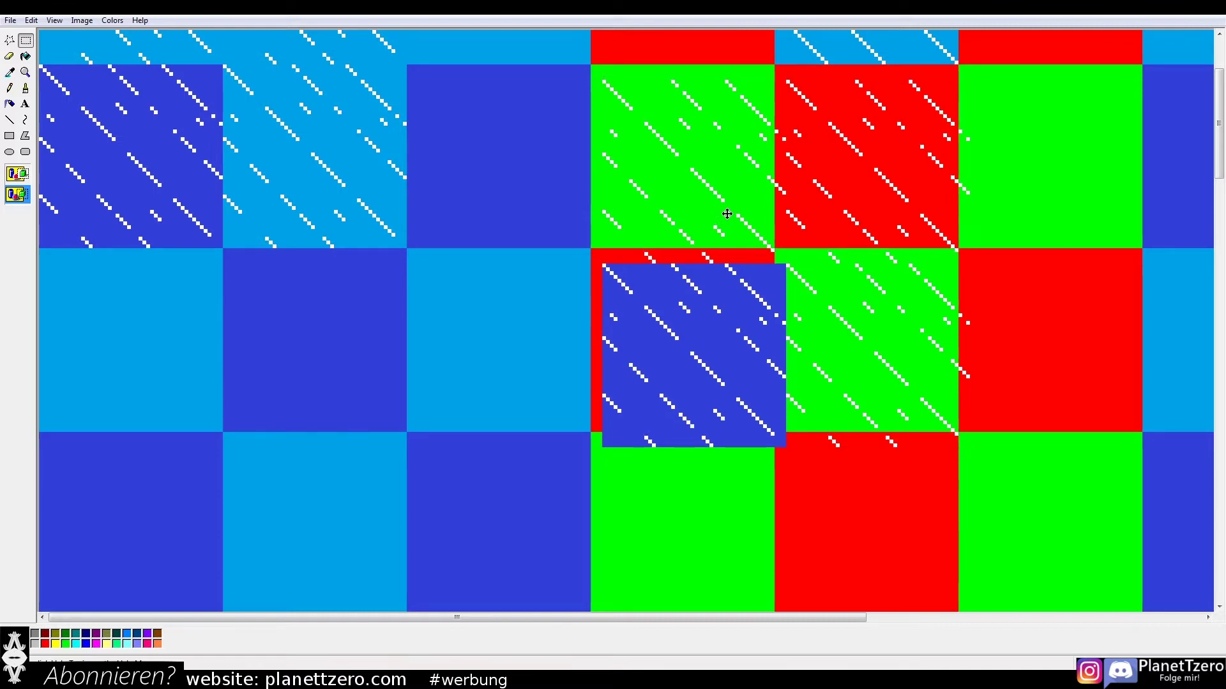
{"action": "mouse_move", "coordinate": [727, 214]}
{"action": "left_mouse_down"}
{"action": "mouse_move", "coordinate": [710, 262]}
{"action": "mouse_move", "coordinate": [722, 262]}
{"action": "left_mouse_up"}
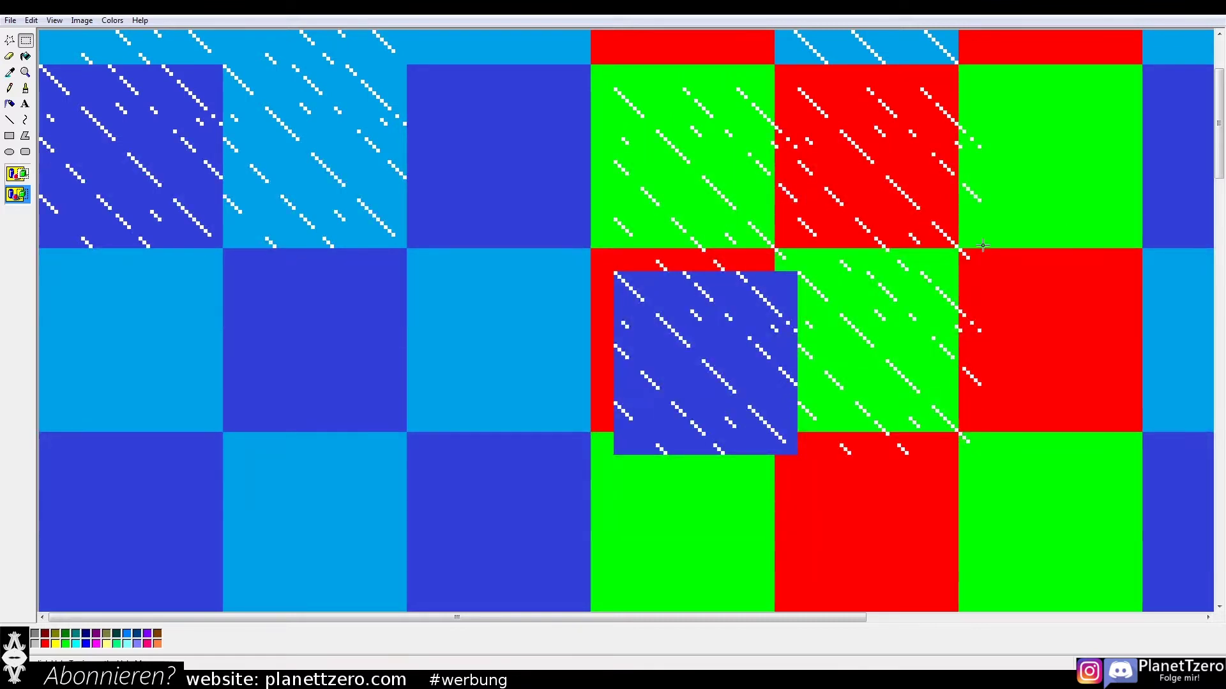
Paste another streaked block onto the red and green squares and nudge it into alignment
{"action": "key", "text": "ctrl+v"}
{"action": "mouse_move", "coordinate": [152, 258]}
{"action": "left_mouse_down"}
{"action": "mouse_move", "coordinate": [242, 371]}
{"action": "mouse_move", "coordinate": [148, 409]}
{"action": "left_mouse_up"}
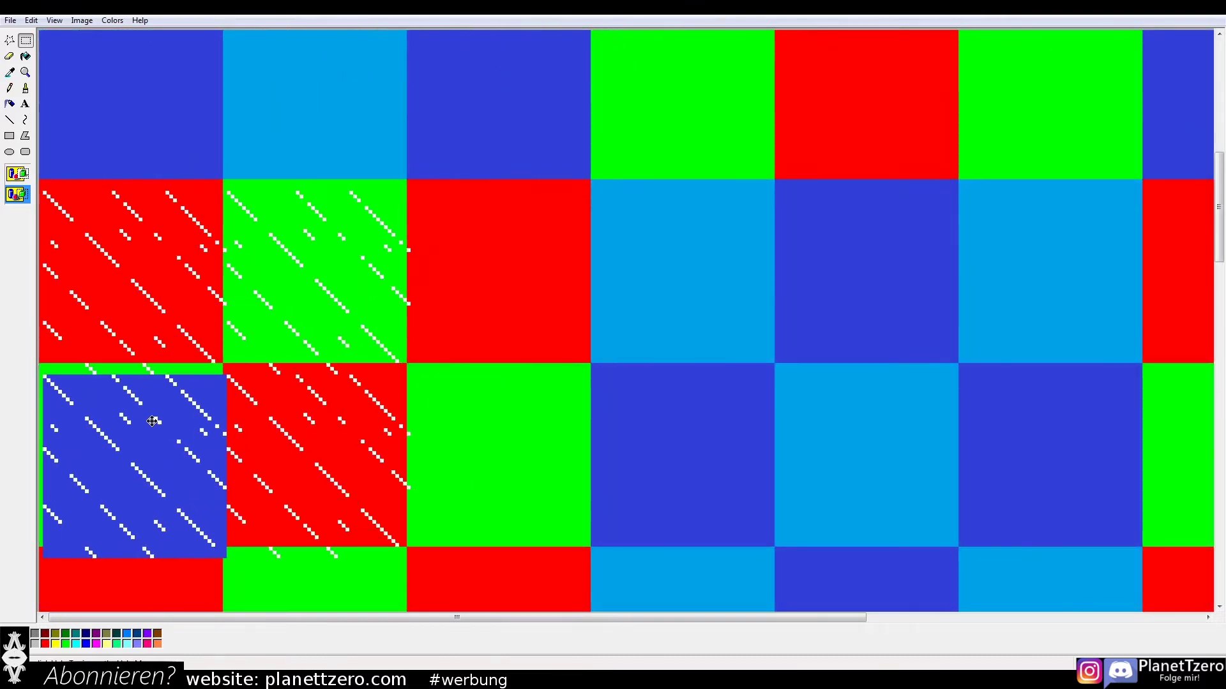
{"action": "scroll", "coordinate": [139, 261], "scroll_direction": "down", "scroll_amount": 3}
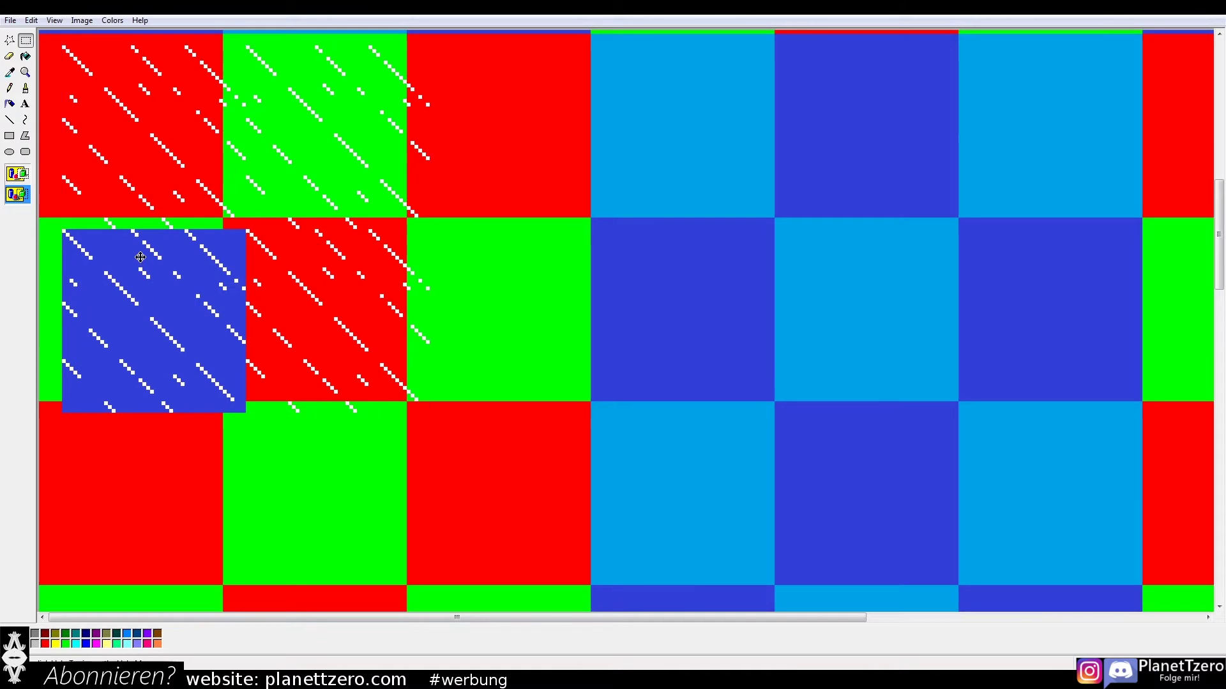
{"action": "mouse_move", "coordinate": [141, 257]}
{"action": "left_mouse_down"}
{"action": "mouse_move", "coordinate": [122, 271]}
{"action": "mouse_move", "coordinate": [127, 254]}
{"action": "mouse_move", "coordinate": [168, 274]}
{"action": "left_mouse_up"}
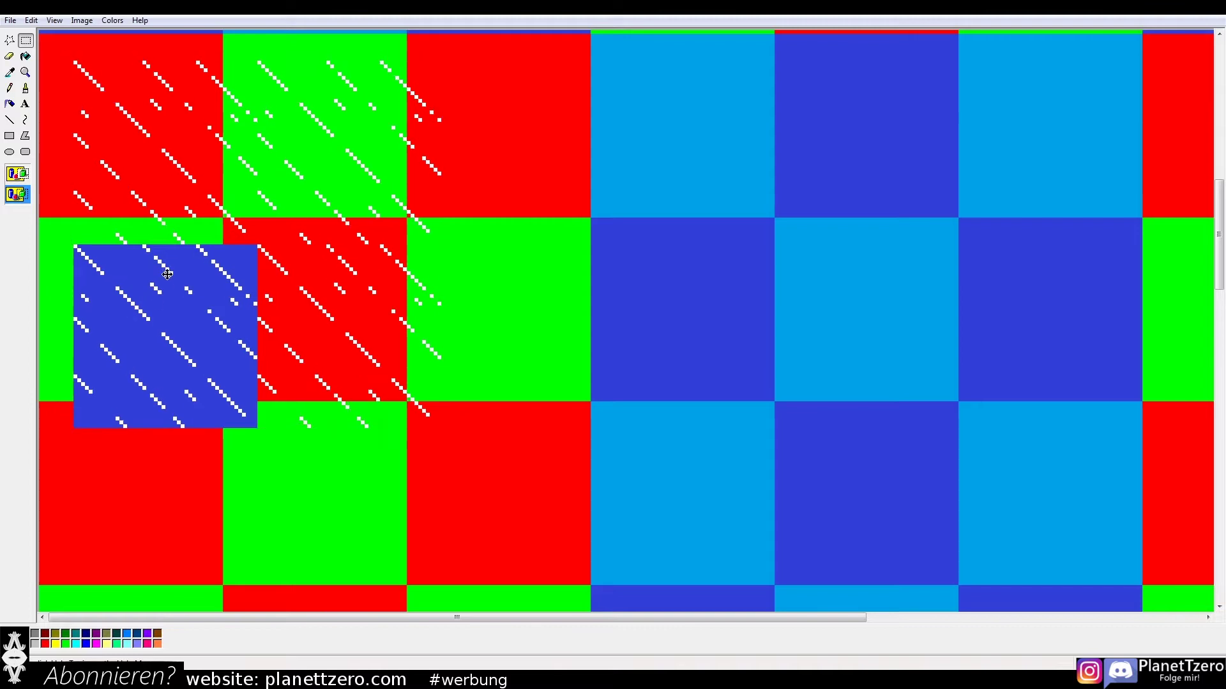
{"action": "scroll", "coordinate": [895, 241], "scroll_direction": "up", "scroll_amount": 3}
{"action": "scroll", "coordinate": [895, 241], "scroll_direction": "up", "scroll_amount": 5}
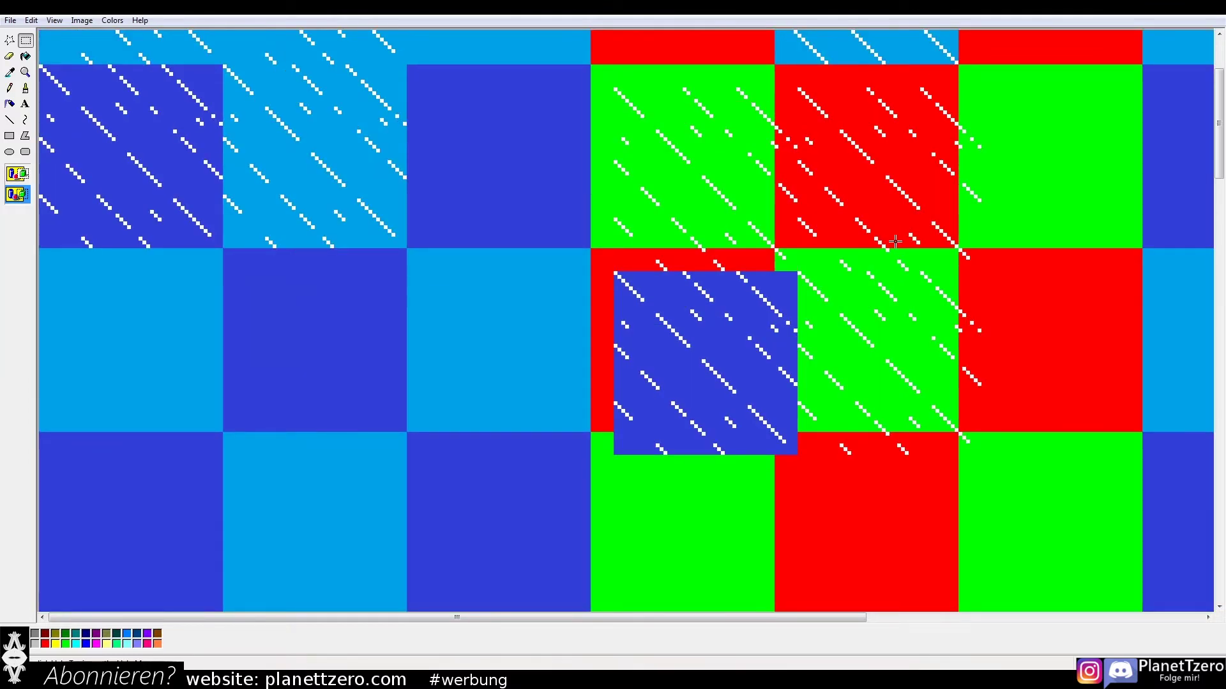
{"action": "scroll", "coordinate": [894, 242], "scroll_direction": "down", "scroll_amount": 5}
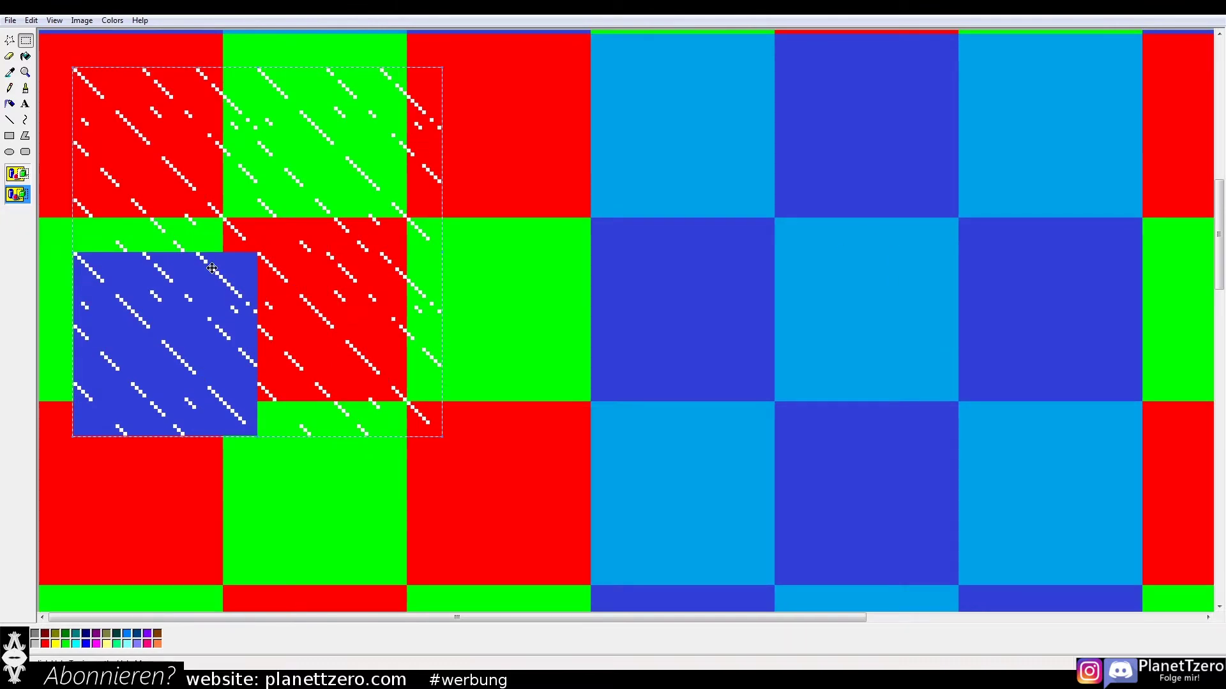
{"action": "left_click_drag", "start_coordinate": [196, 279], "coordinate": [208, 282]}
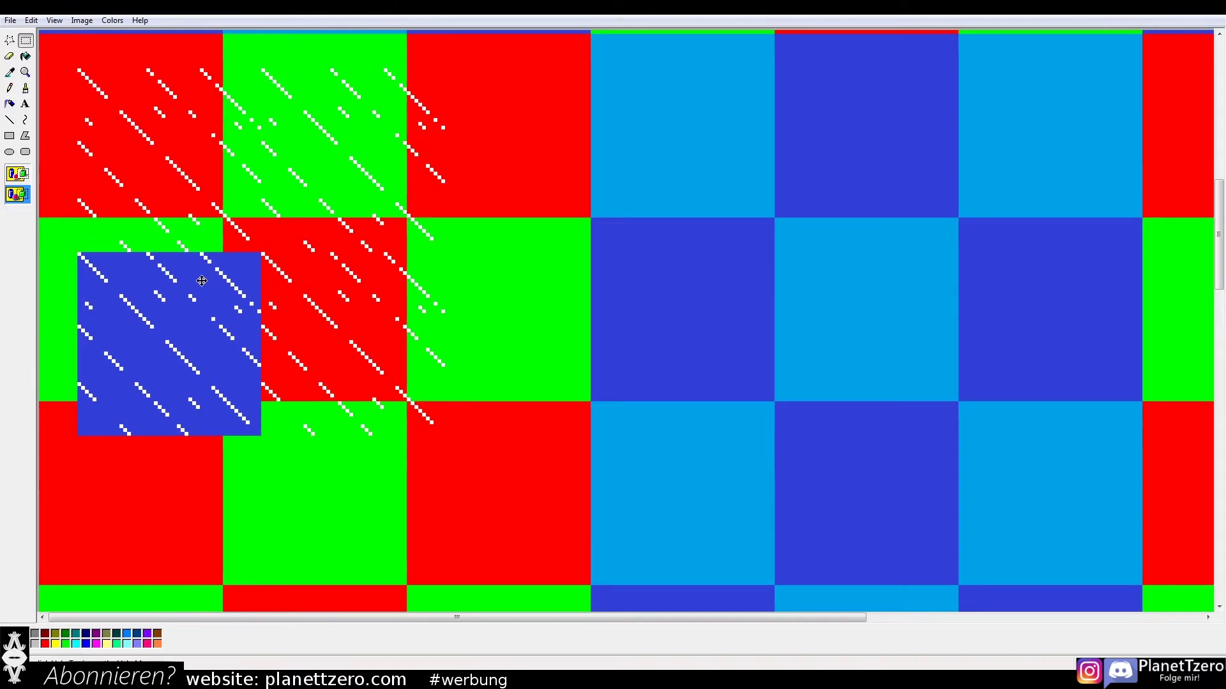
{"action": "left_click_drag", "start_coordinate": [181, 271], "coordinate": [181, 283]}
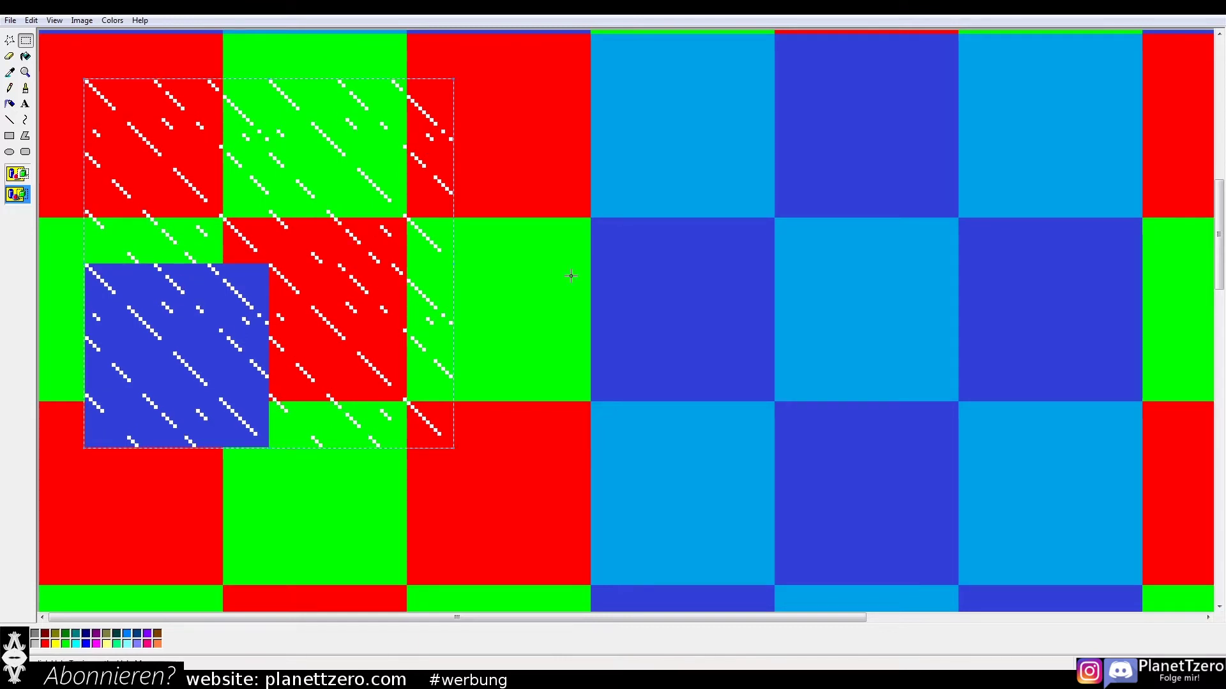
{"action": "scroll", "coordinate": [505, 271], "scroll_direction": "up", "scroll_amount": 3}
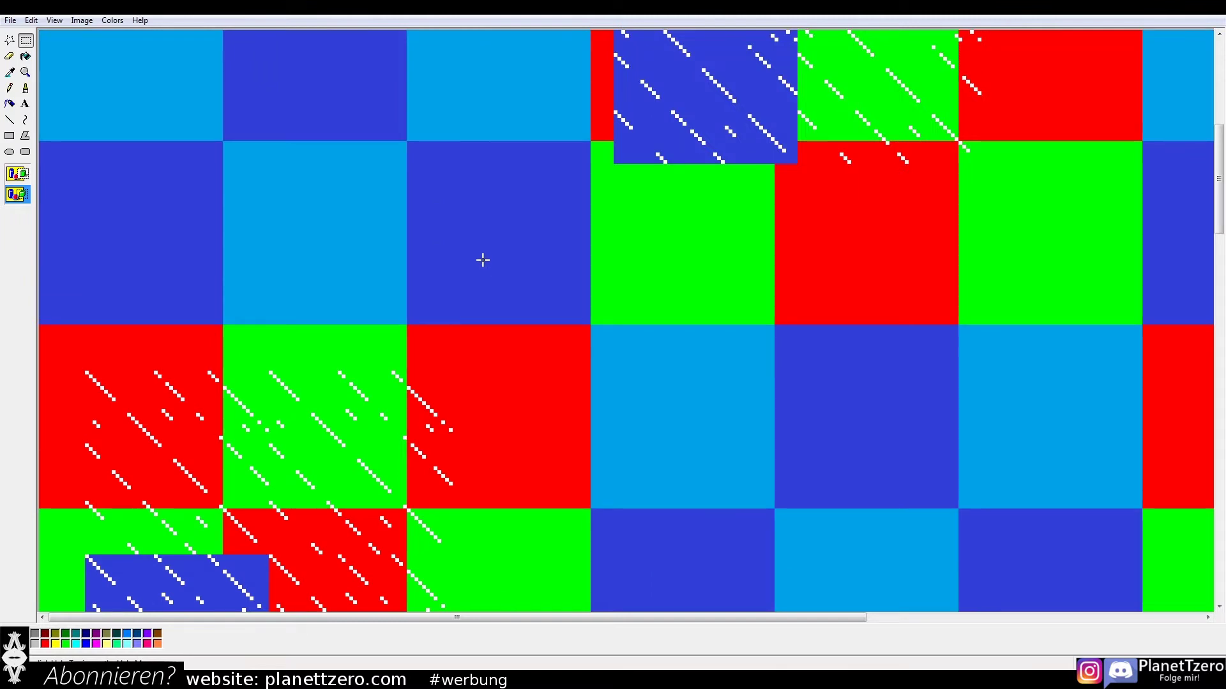
{"action": "scroll", "coordinate": [483, 260], "scroll_direction": "up", "scroll_amount": 2}
{"action": "scroll", "coordinate": [483, 260], "scroll_direction": "up", "scroll_amount": 2}
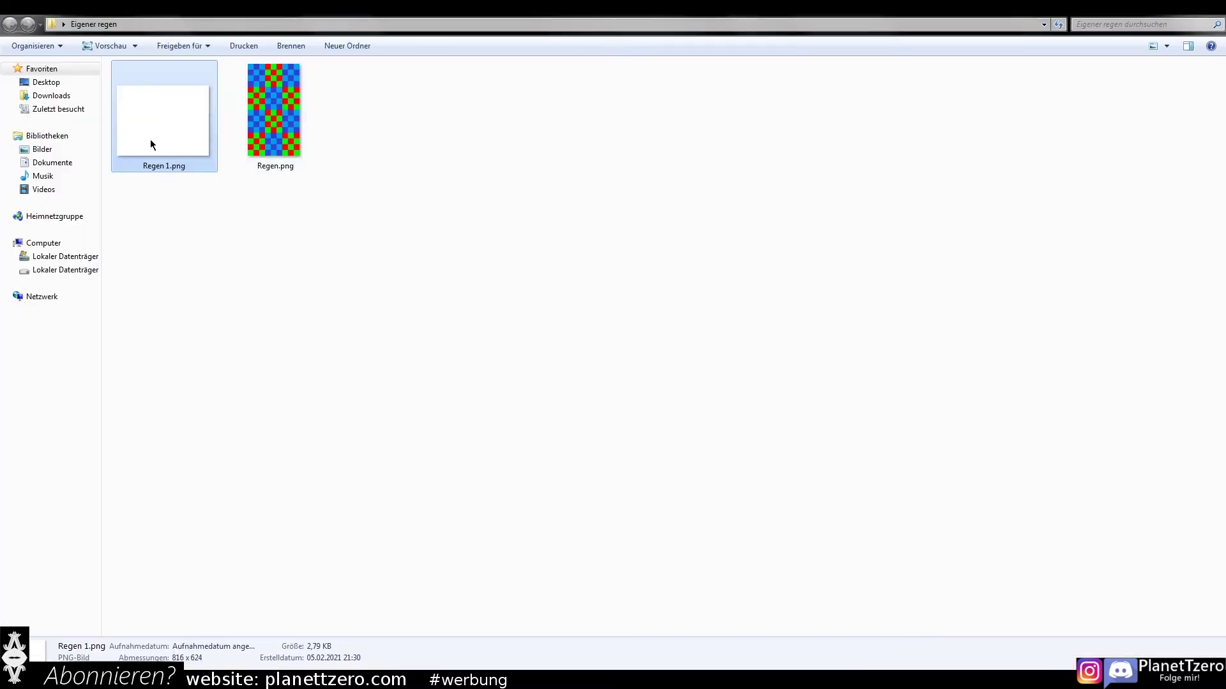
Duplicate Regen 1.png twice and rename the first copy to Regen 2.png
{"action": "key", "text": "ctrl+v"}
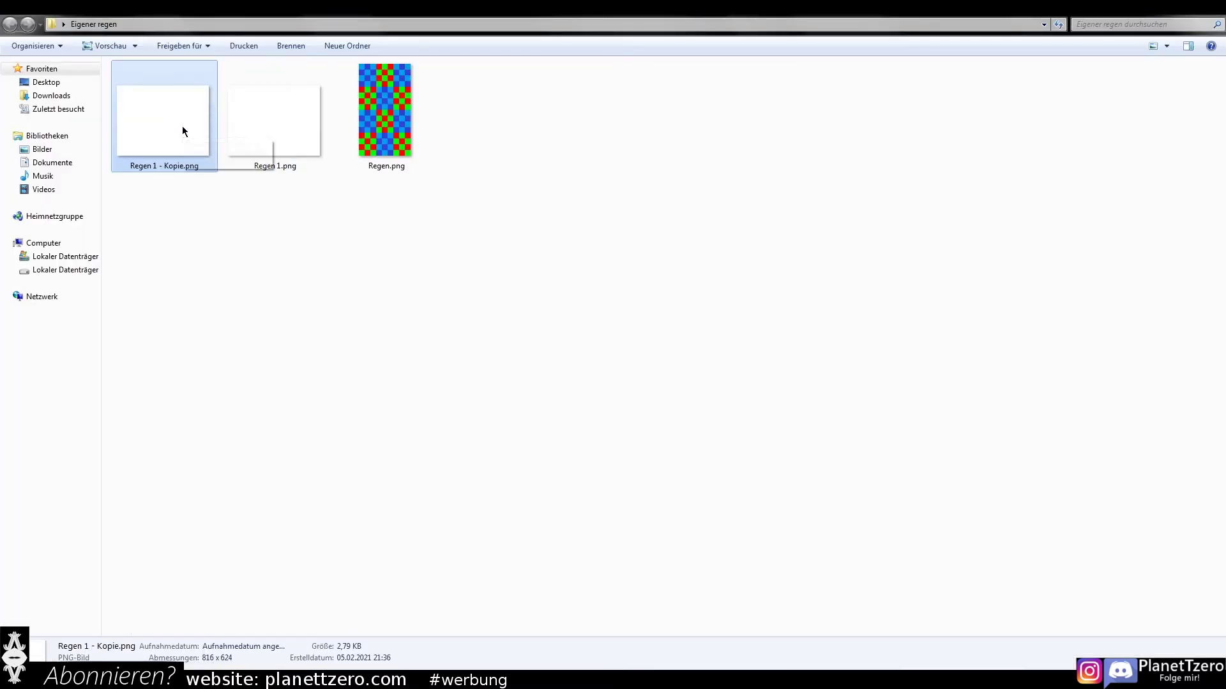
{"action": "key", "text": "ctrl+v"}
{"action": "right_click", "coordinate": [181, 125]}
{"action": "left_click", "coordinate": [276, 506]}
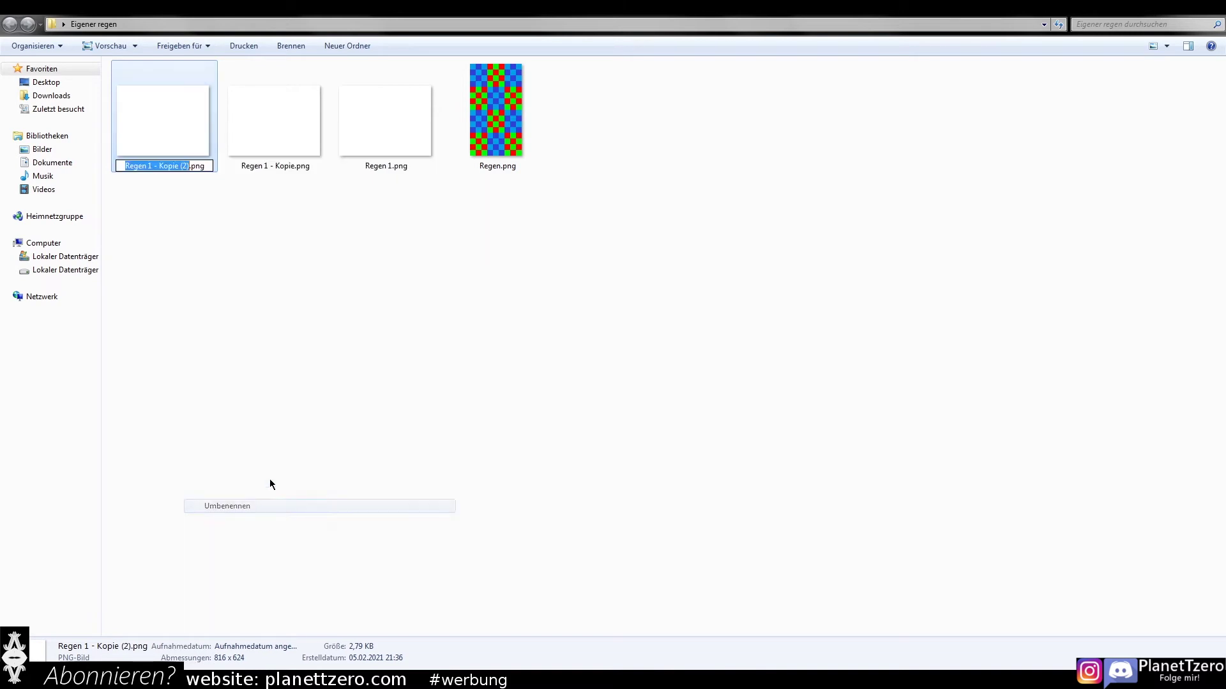
{"action": "left_click_drag", "start_coordinate": [189, 167], "coordinate": [149, 167]}
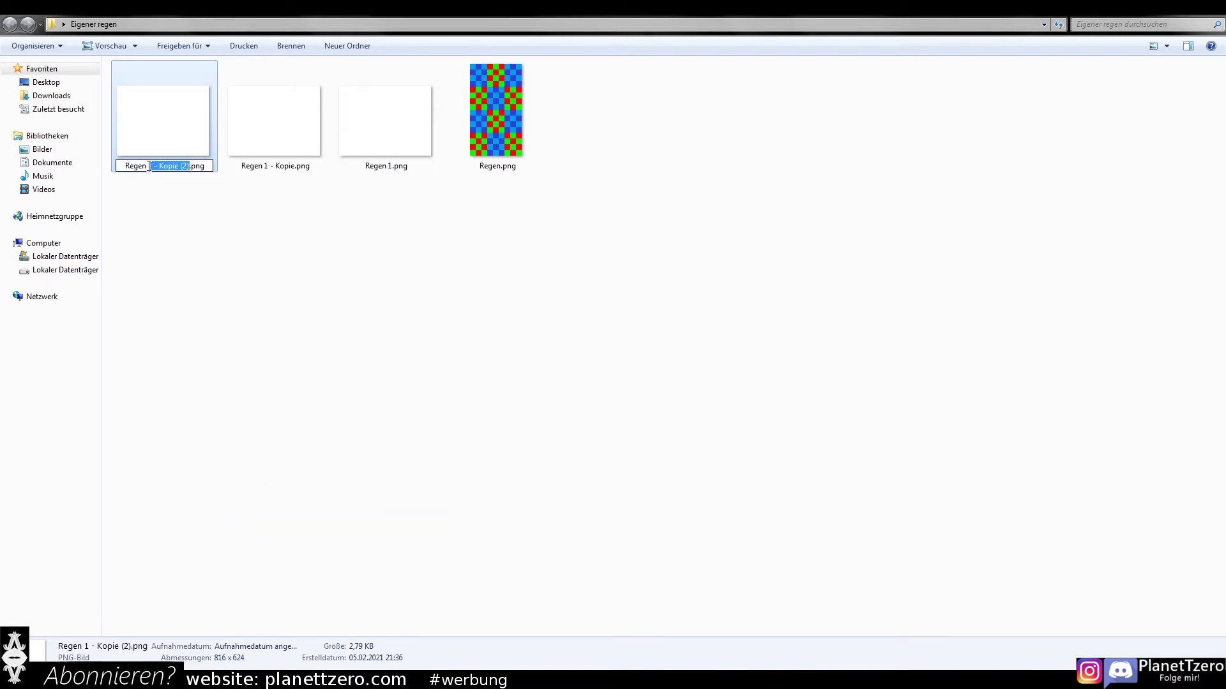
{"action": "type", "text": "2"}
{"action": "key", "text": "Return"}
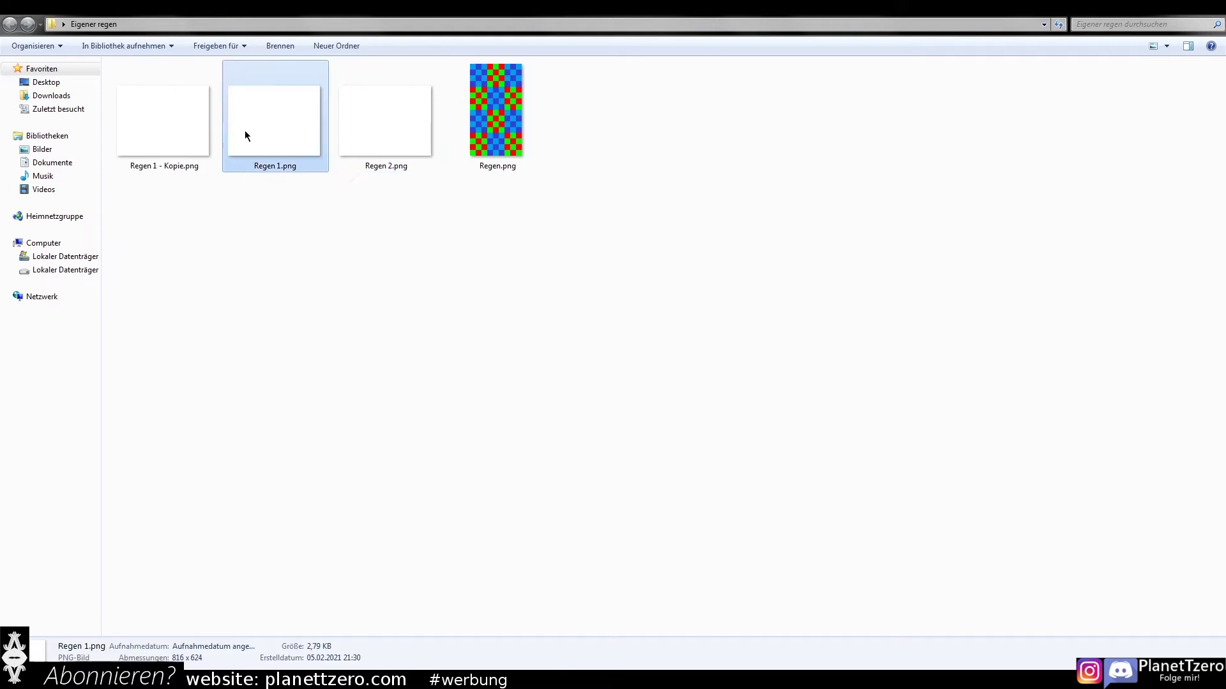
Rename the remaining copy to Regen 3.png, then bring up Regen 1.png's file actions
{"action": "right_click", "coordinate": [181, 150]}
{"action": "left_click", "coordinate": [259, 510]}
{"action": "left_click", "coordinate": [155, 165]}
{"action": "type", "text": "3"}
{"action": "key", "text": "Return"}
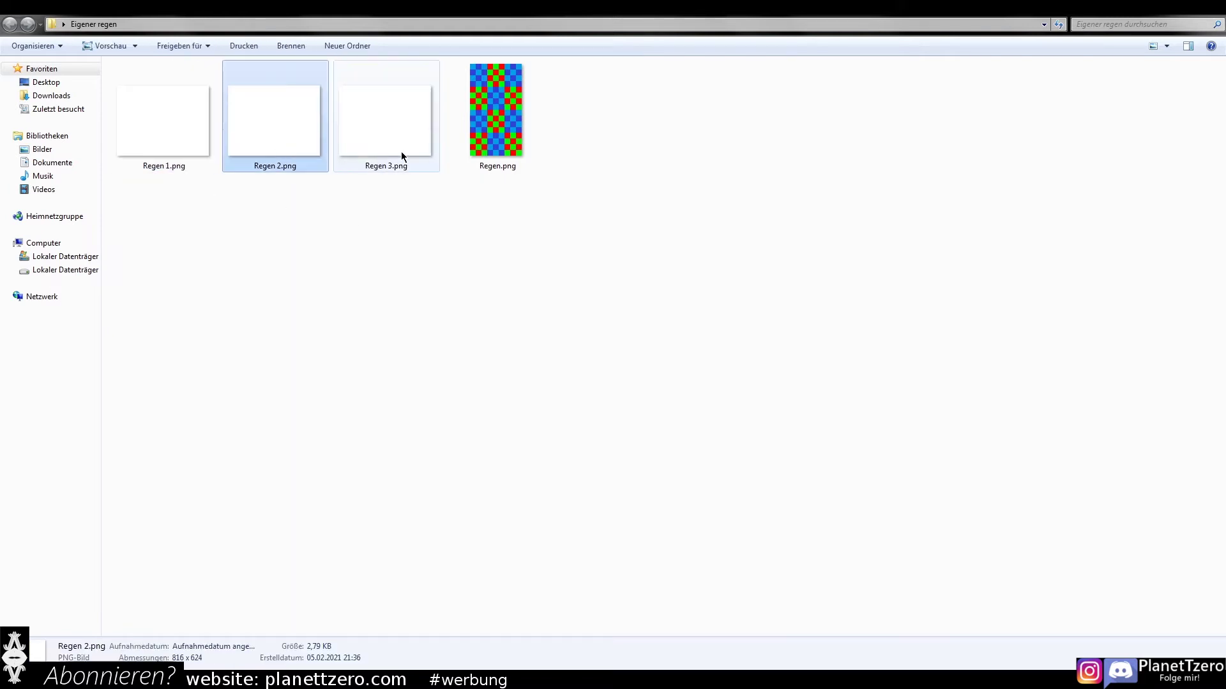
{"action": "left_click", "coordinate": [181, 135]}
{"action": "right_click", "coordinate": [181, 136]}
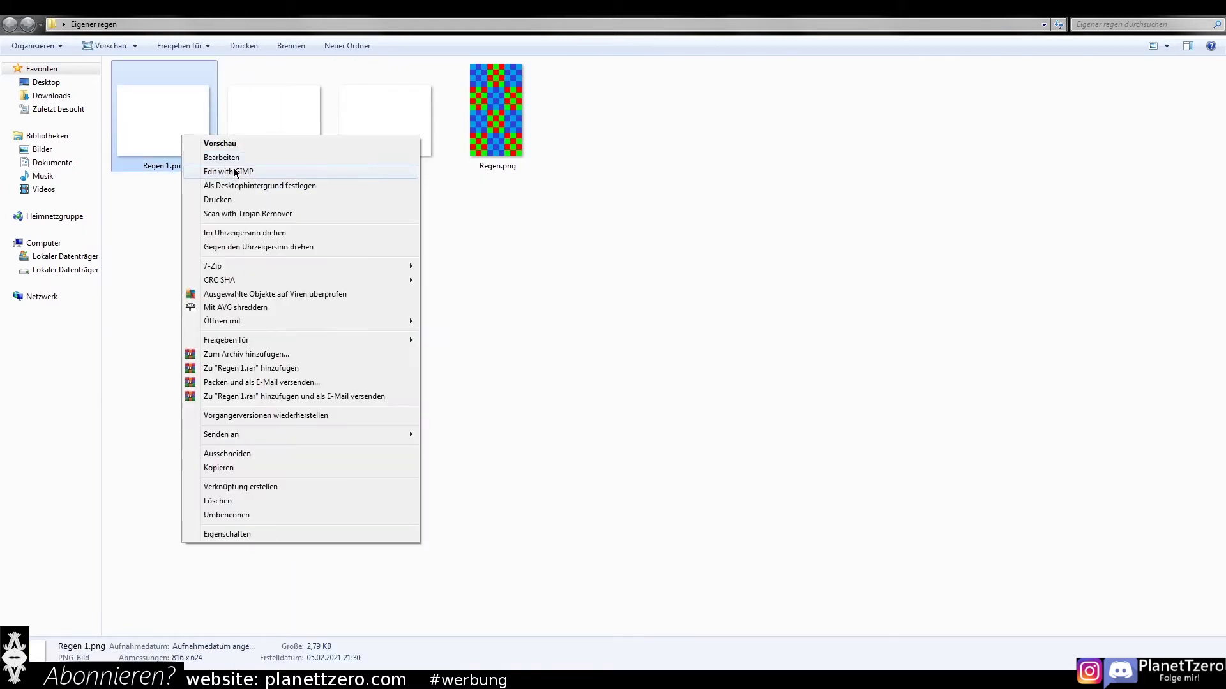
Open Regen 1.png in GIMP and add a new transparent layer
{"action": "left_click", "coordinate": [237, 170]}
{"action": "right_click", "coordinate": [1085, 105]}
{"action": "left_click", "coordinate": [1107, 125]}
{"action": "left_click", "coordinate": [145, 250]}
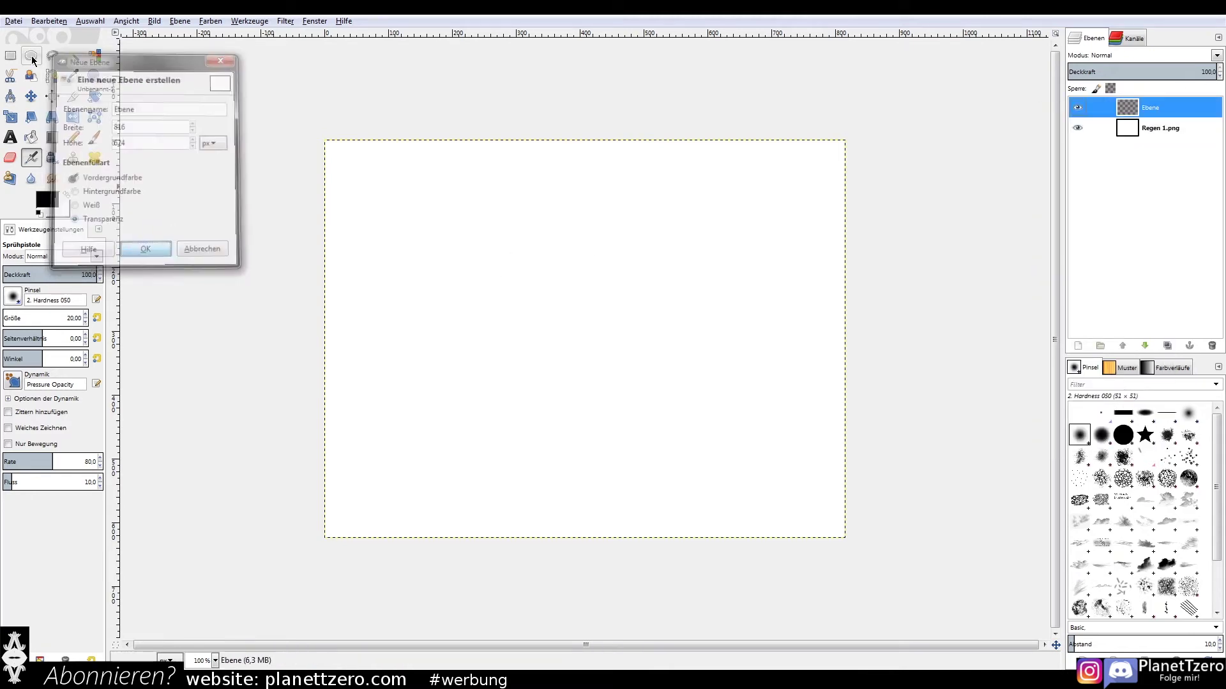
Paste a rain tile from the Paint sheet flush into the image's top-left corner
{"action": "left_click", "coordinate": [13, 55]}
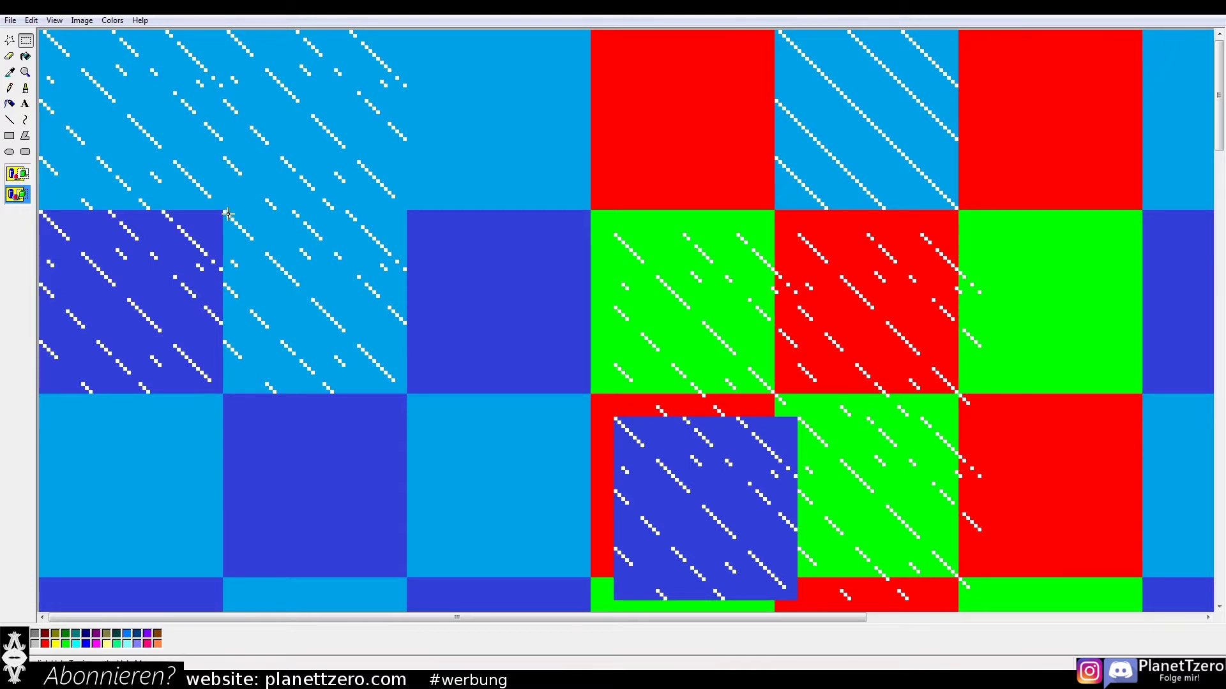
{"action": "left_click_drag", "start_coordinate": [405, 392], "coordinate": [407, 394]}
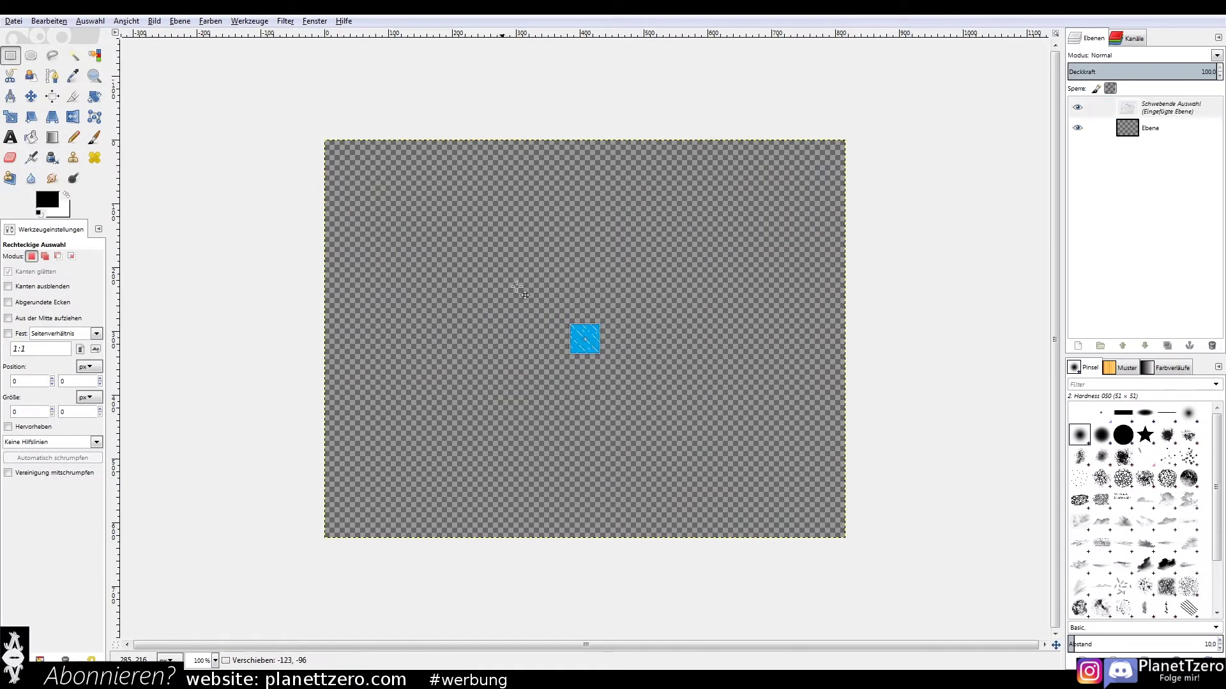
{"action": "left_click_drag", "start_coordinate": [584, 339], "coordinate": [485, 256]}
{"action": "left_click_drag", "start_coordinate": [424, 213], "coordinate": [462, 238]}
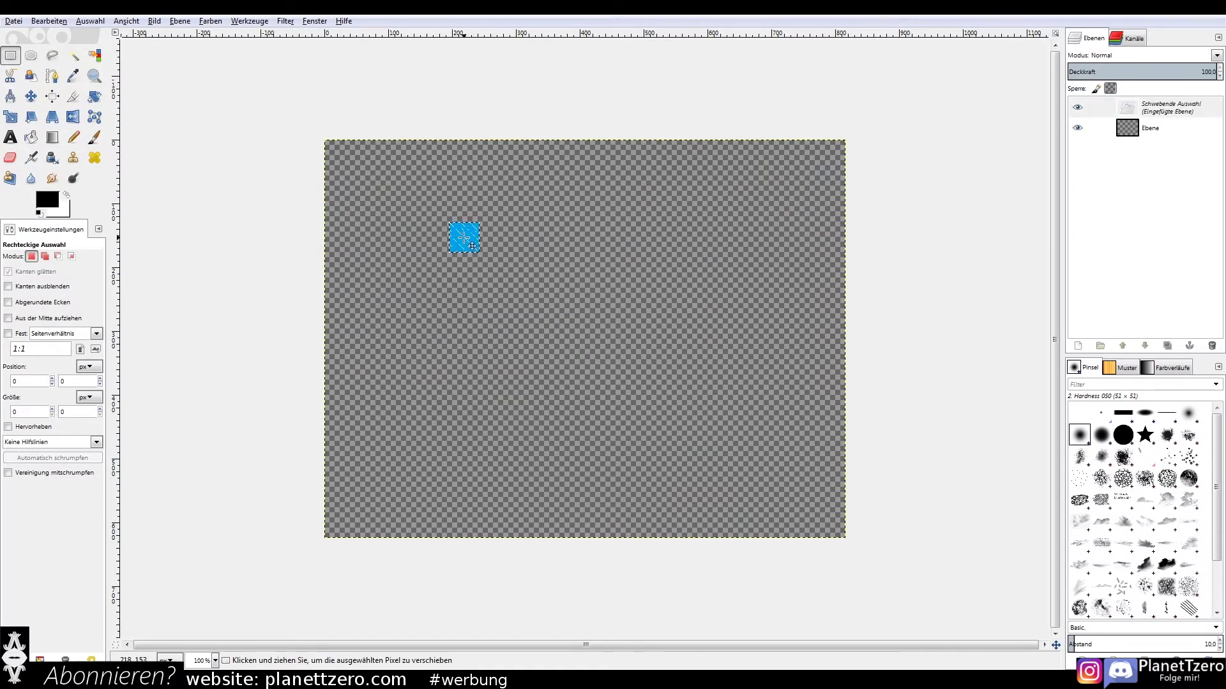
{"action": "key", "text": "3"}
{"action": "left_click_drag", "start_coordinate": [190, 88], "coordinate": [188, 85]}
Stack pasted copies of the rain tile into a column below the first
{"action": "key", "text": "ctrl+c"}
{"action": "key", "text": "ctrl+v"}
{"action": "mouse_move", "coordinate": [279, 279]}
{"action": "left_mouse_down"}
{"action": "mouse_move", "coordinate": [183, 214]}
{"action": "mouse_move", "coordinate": [306, 91]}
{"action": "mouse_move", "coordinate": [343, 327]}
{"action": "left_mouse_up"}
{"action": "key", "text": "ctrl+v"}
{"action": "key", "text": "4"}
{"action": "key", "text": "ctrl+v"}
{"action": "key", "text": "3"}
{"action": "key", "text": "ctrl+v"}
Copy the column of rain tiles and place it flush to the right of the original
{"action": "left_click_drag", "start_coordinate": [637, 282], "coordinate": [424, 397]}
{"action": "key", "text": "ctrl+v"}
{"action": "left_click_drag", "start_coordinate": [902, 309], "coordinate": [902, 144]}
{"action": "key", "text": "4"}
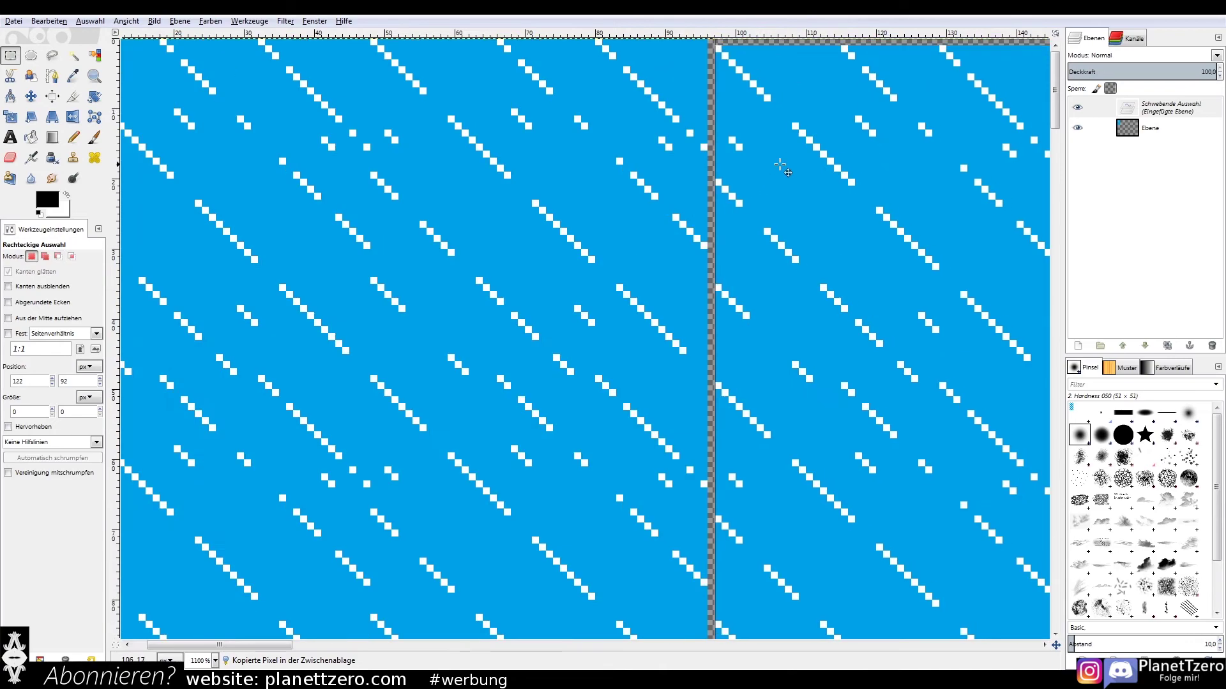
{"action": "key", "text": "2"}
{"action": "left_click_drag", "start_coordinate": [466, 230], "coordinate": [418, 126]}
{"action": "scroll", "coordinate": [551, 64], "scroll_direction": "up", "scroll_amount": 1}
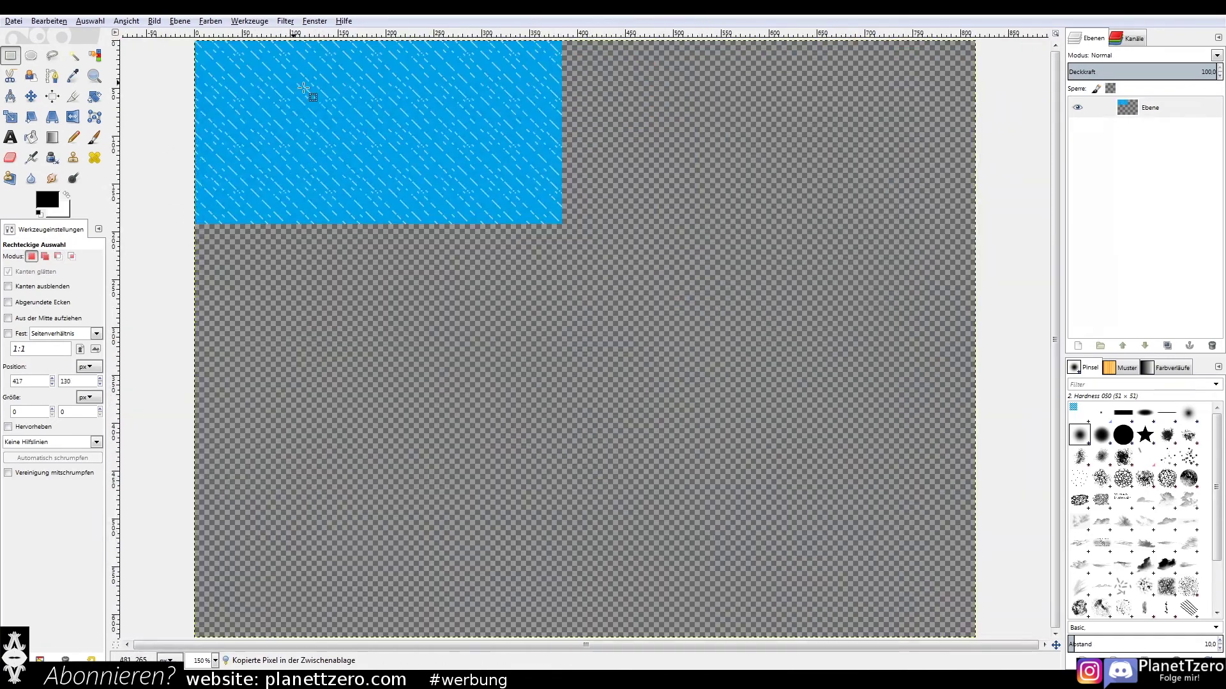
{"action": "key", "text": "ctrl+v"}
{"action": "key", "text": "1"}
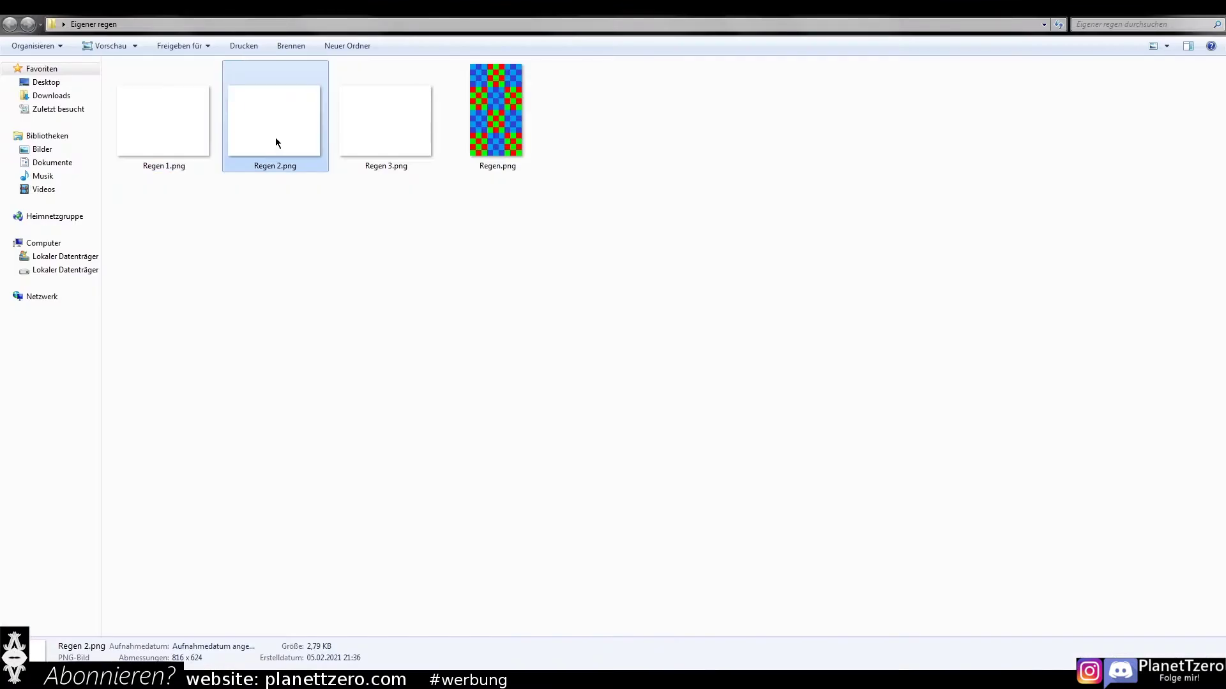
Open Regen 2.png in GIMP and add a new transparent layer
{"action": "right_click", "coordinate": [274, 137]}
{"action": "left_click", "coordinate": [324, 175]}
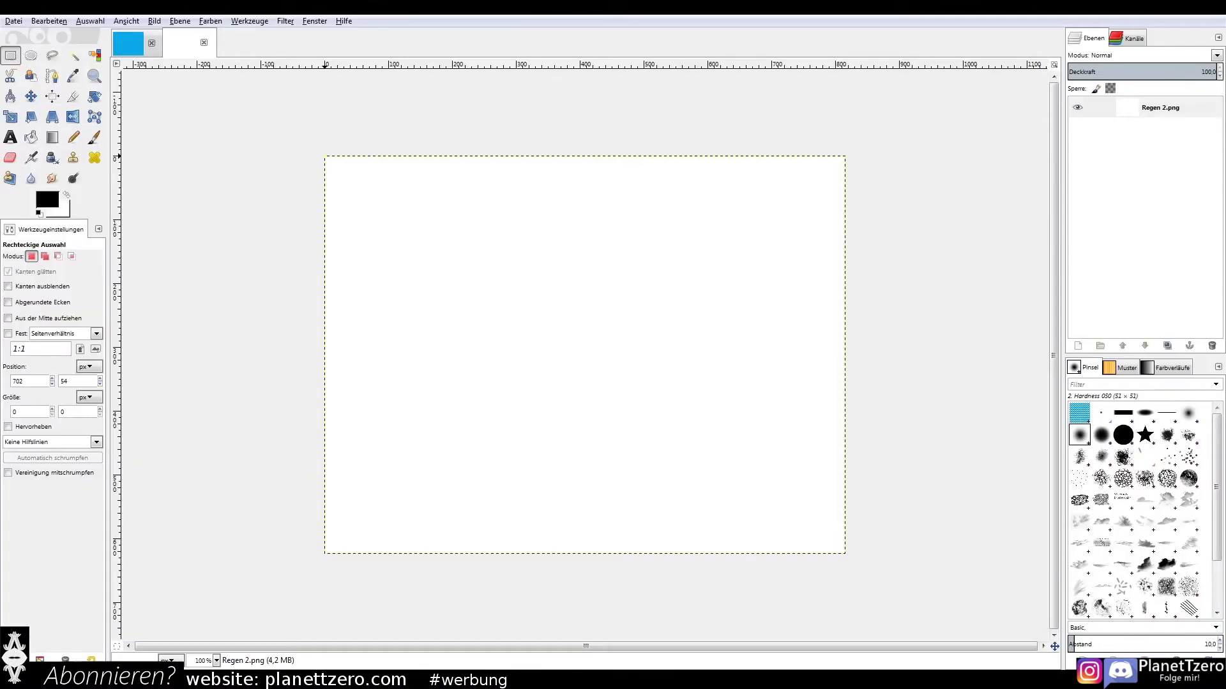
{"action": "key", "text": "shift+ctrl+n"}
{"action": "key", "text": "Return"}
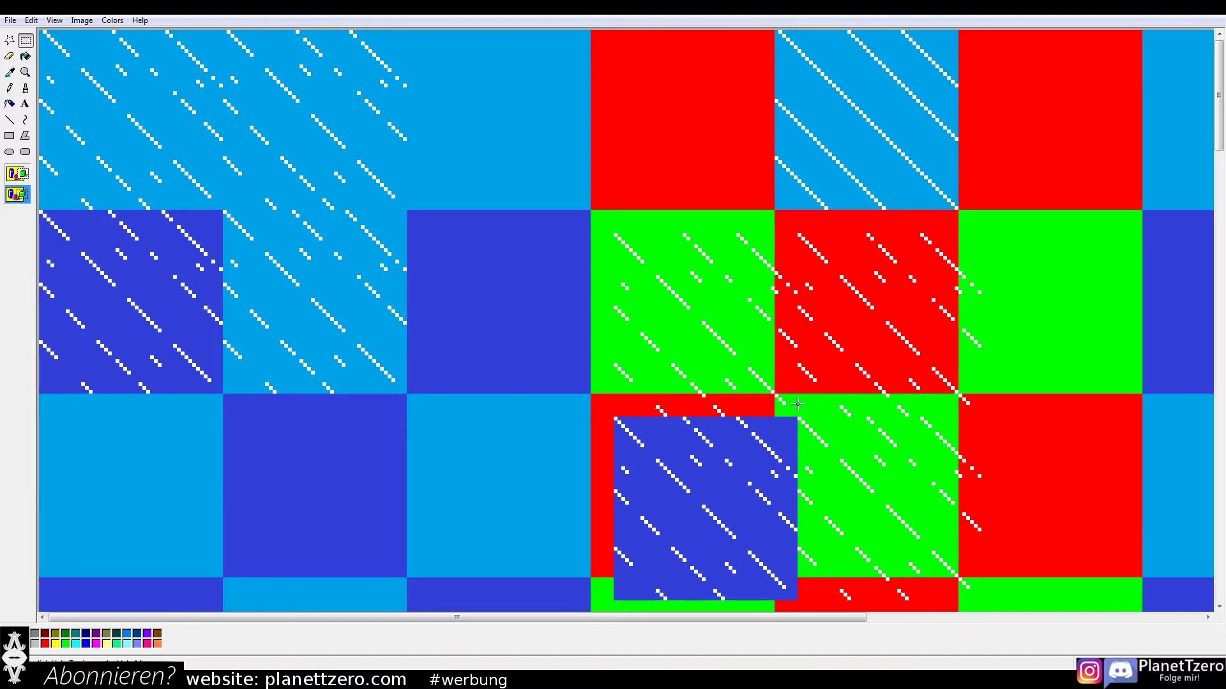
Select a different rain tile further down the Paint sheet for copying
{"action": "scroll", "coordinate": [830, 376], "scroll_direction": "down", "scroll_amount": 3}
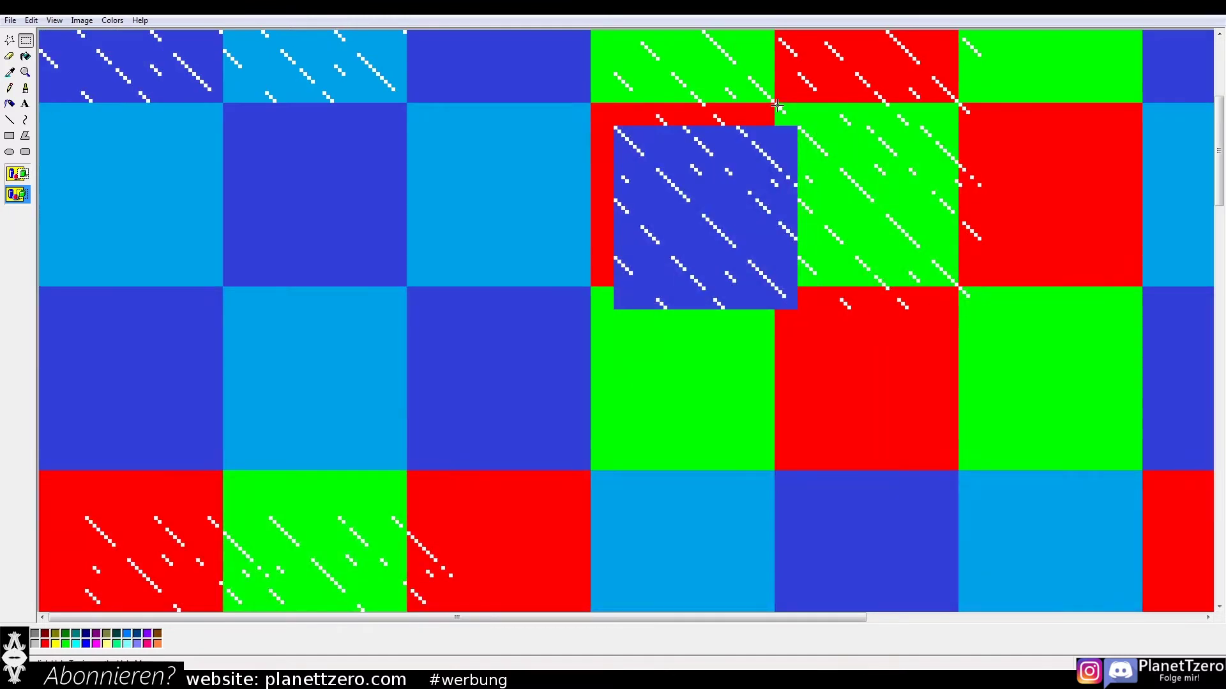
{"action": "left_click_drag", "start_coordinate": [942, 269], "coordinate": [956, 280]}
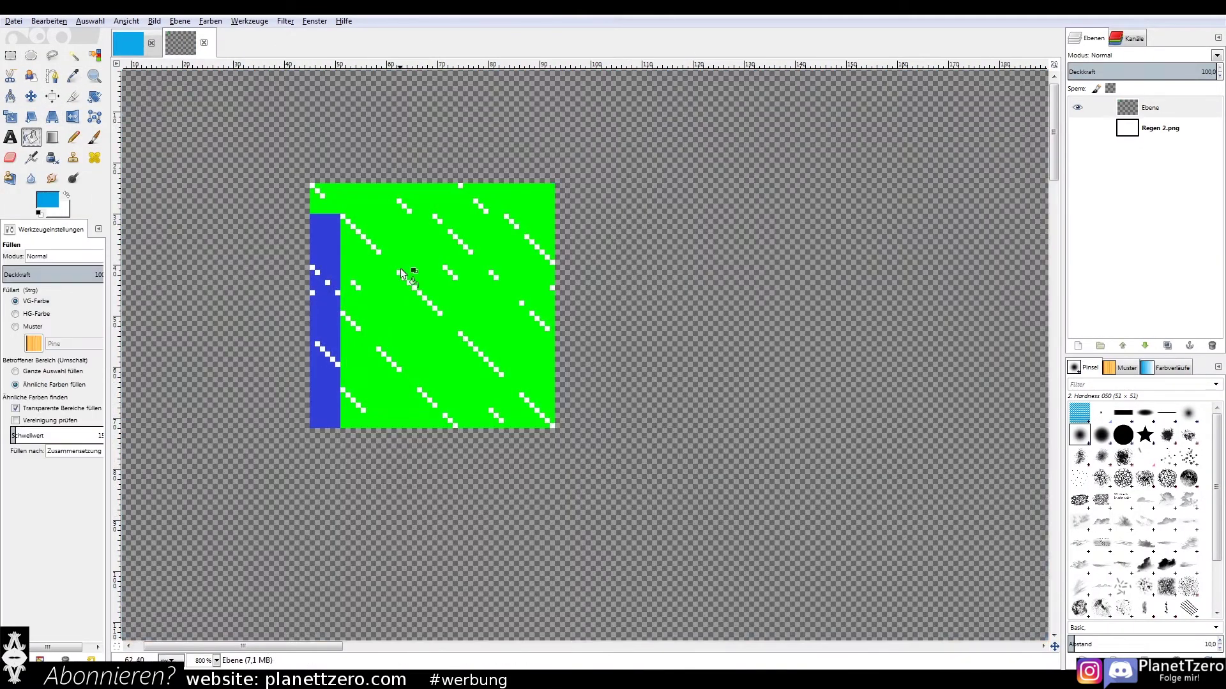
Build a square block from copies of the blue rain tile and paste it into the top-left
{"action": "key", "text": "ctrl+c"}
{"action": "key", "text": "ctrl+v"}
{"action": "left_click_drag", "start_coordinate": [622, 213], "coordinate": [613, 199]}
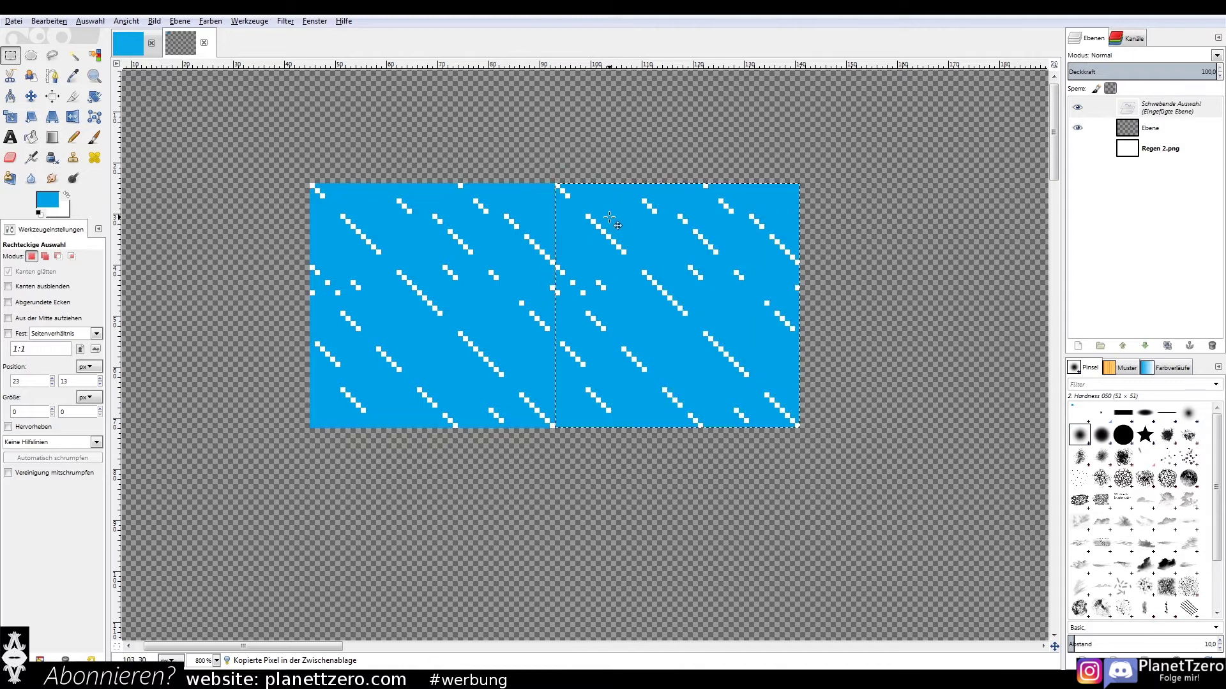
{"action": "key", "text": "ctrl+v"}
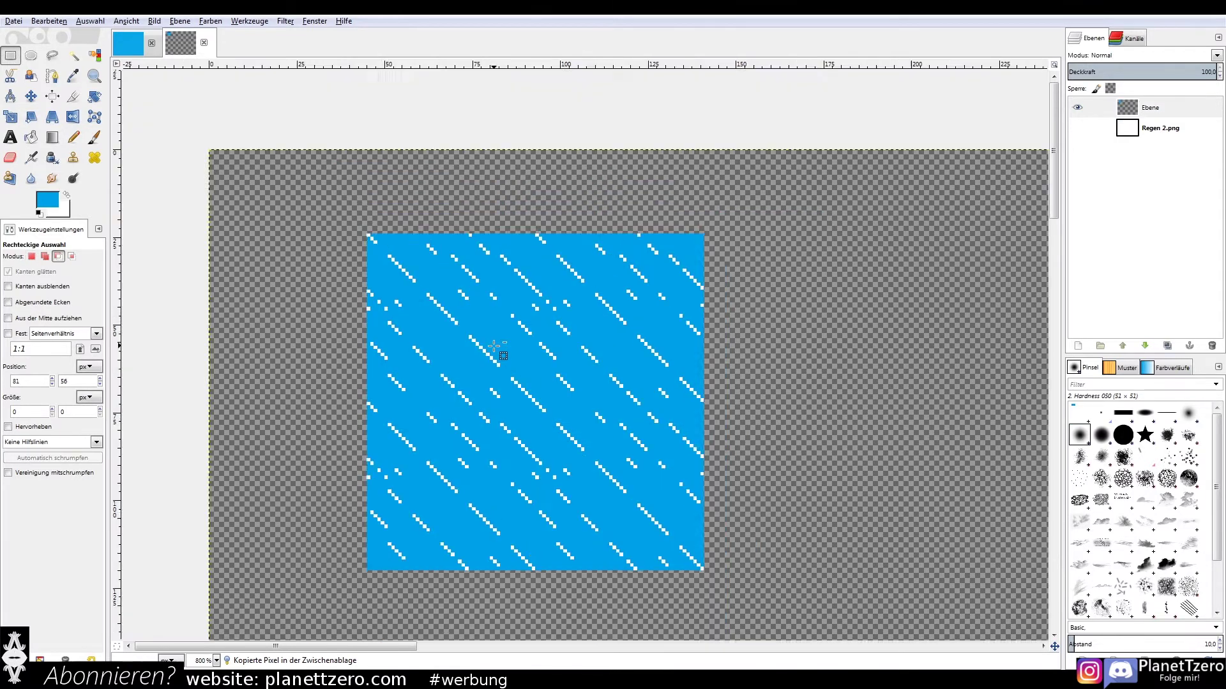
{"action": "scroll", "coordinate": [494, 337], "scroll_direction": "down", "scroll_amount": 4, "text": "ctrl"}
{"action": "key", "text": "ctrl+x"}
{"action": "key", "text": "ctrl+z"}
{"action": "key", "text": "ctrl+x"}
{"action": "left_click_drag", "start_coordinate": [634, 469], "coordinate": [370, 283]}
{"action": "key", "text": "ctrl+v"}
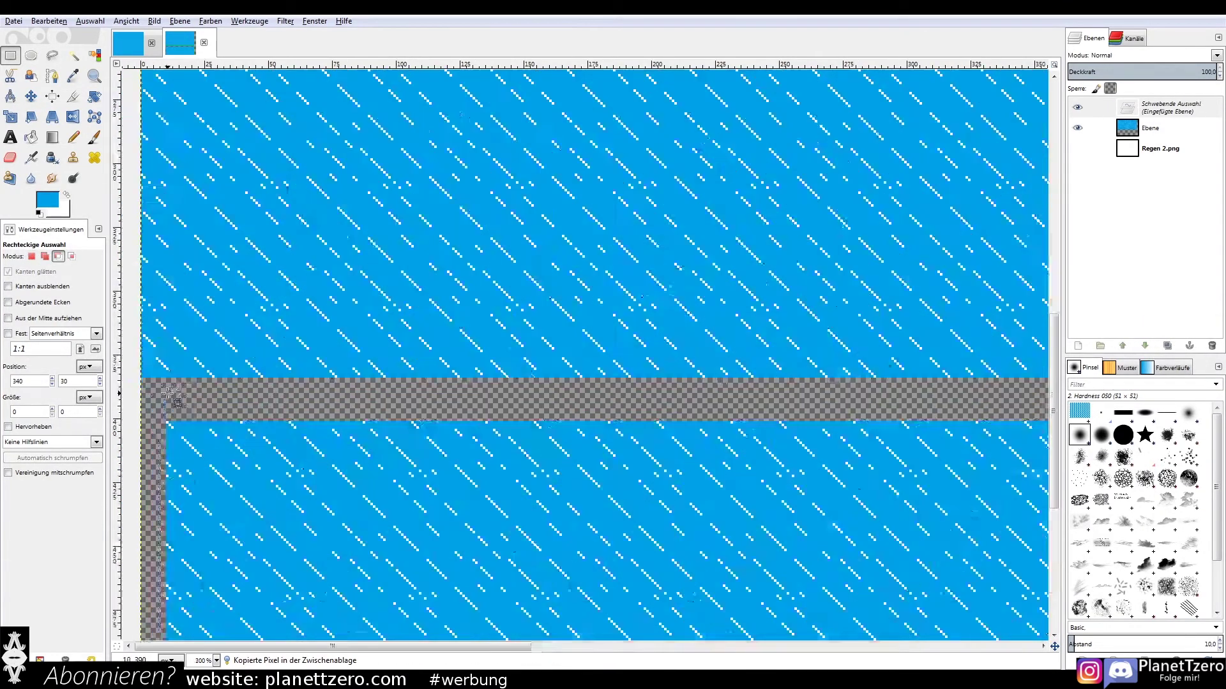
Paste the rain area into the empty lower part of Regen 2.png's layer
{"action": "scroll", "coordinate": [676, 300], "scroll_direction": "up", "scroll_amount": 4, "text": "ctrl"}
{"action": "scroll", "coordinate": [575, 268], "scroll_direction": "down", "scroll_amount": 2, "text": "ctrl"}
{"action": "scroll", "coordinate": [594, 274], "scroll_direction": "down", "scroll_amount": 2, "text": "ctrl"}
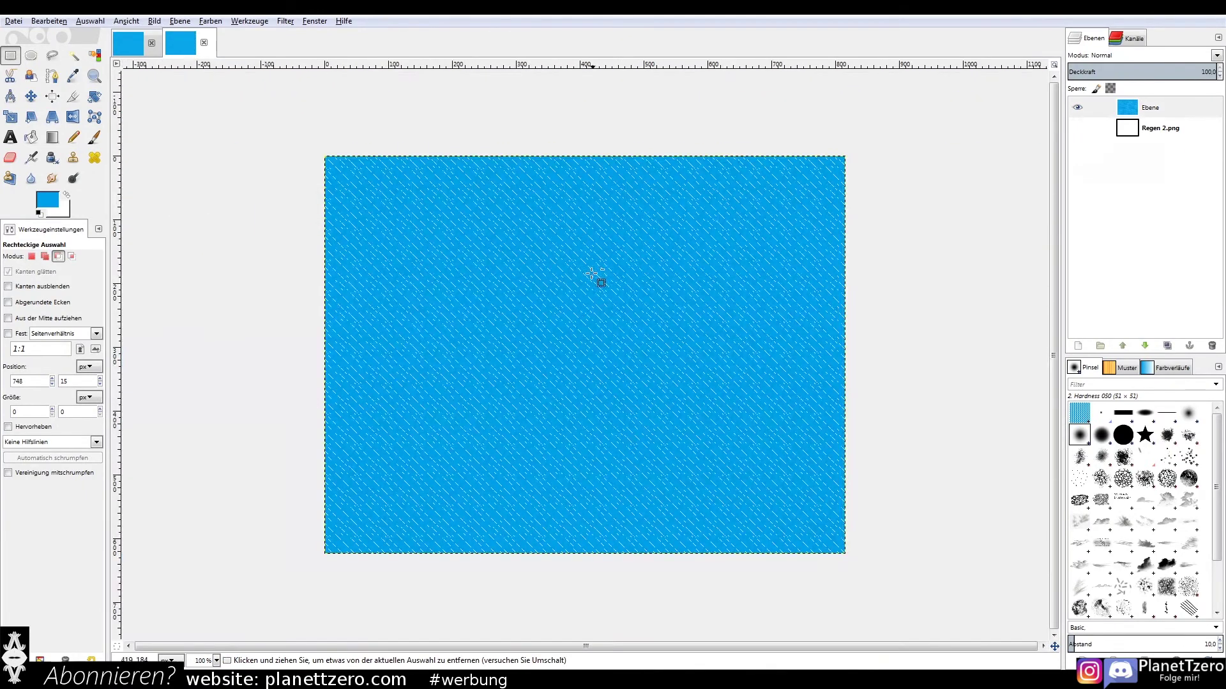
{"action": "scroll", "coordinate": [450, 247], "scroll_direction": "down", "scroll_amount": 1, "text": "ctrl"}
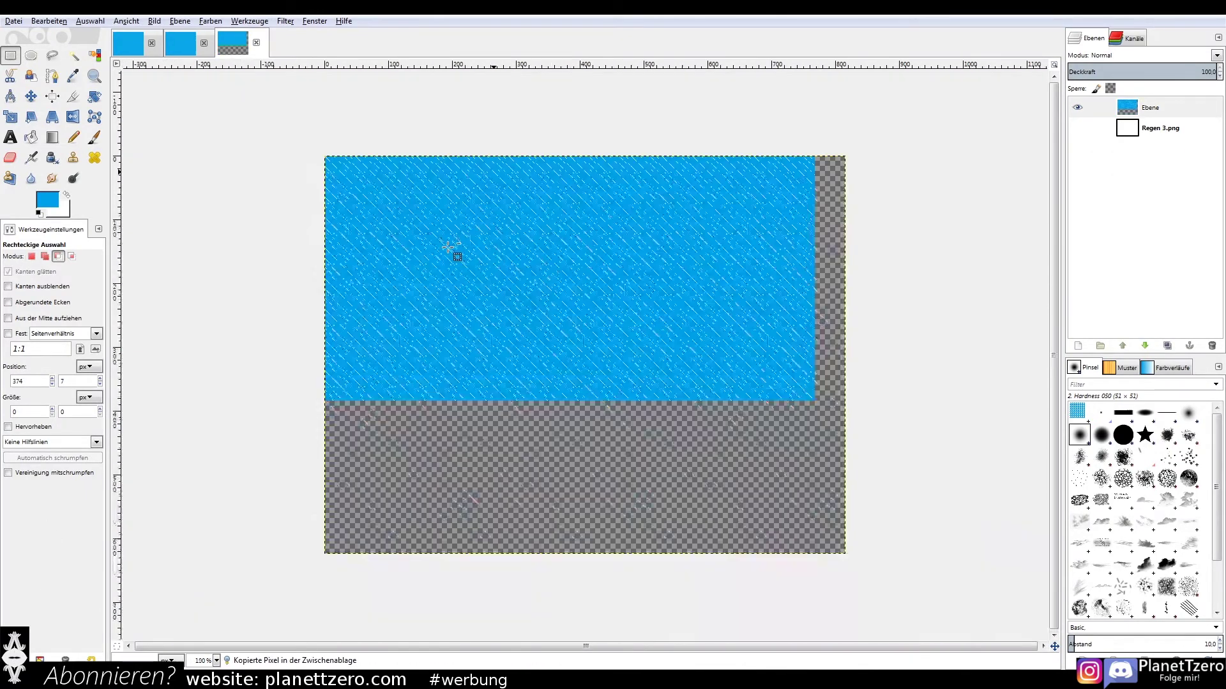
{"action": "key", "text": "ctrl+v"}
{"action": "left_click_drag", "start_coordinate": [374, 180], "coordinate": [380, 438]}
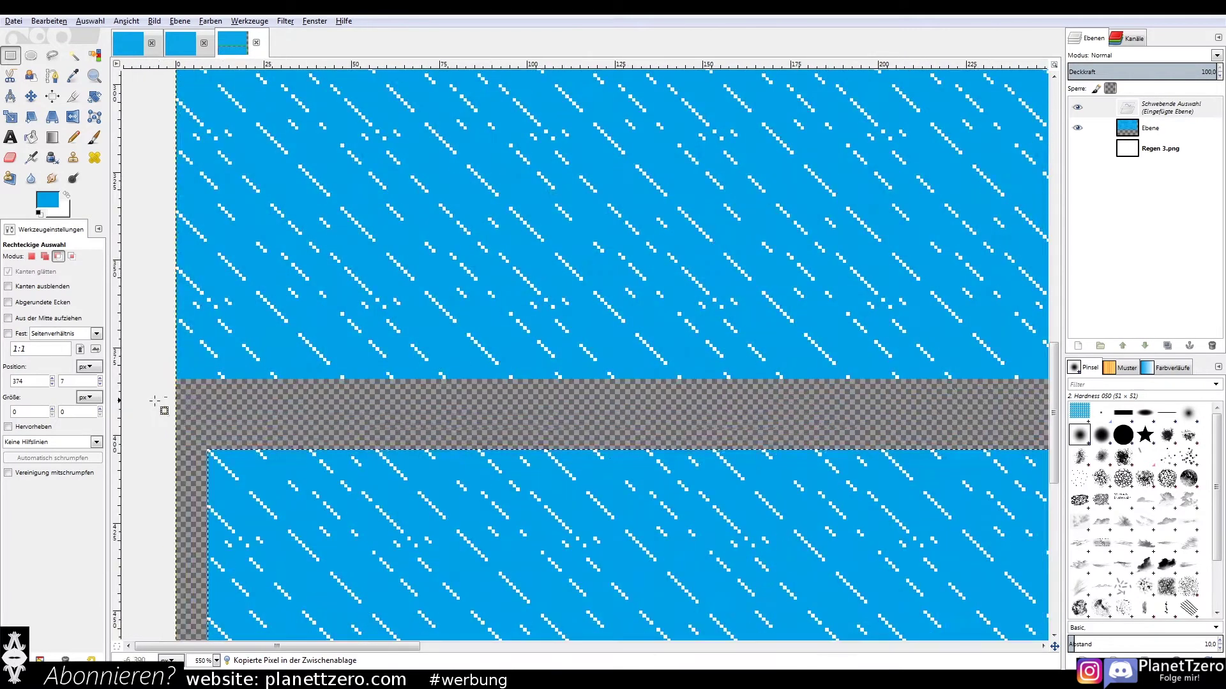
{"action": "left_click", "coordinate": [181, 41]}
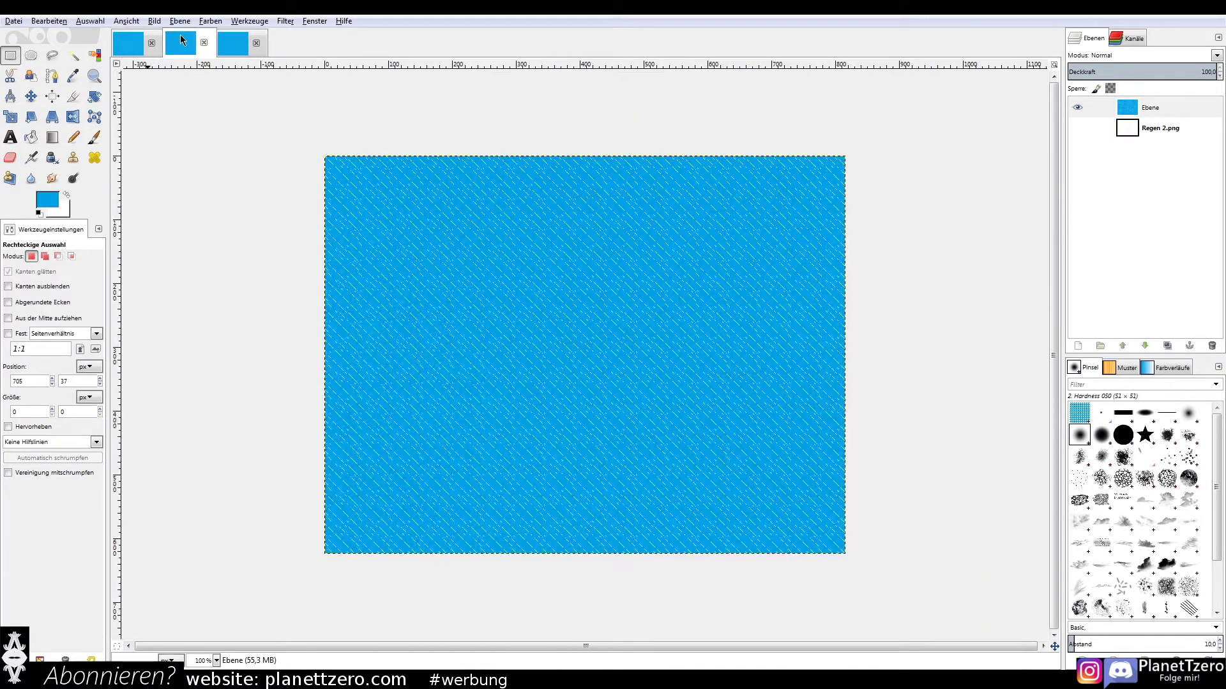
Flip repeatedly between the three tiled rain images to compare them, ending on the first
{"action": "left_click", "coordinate": [235, 45]}
{"action": "left_click", "coordinate": [129, 44]}
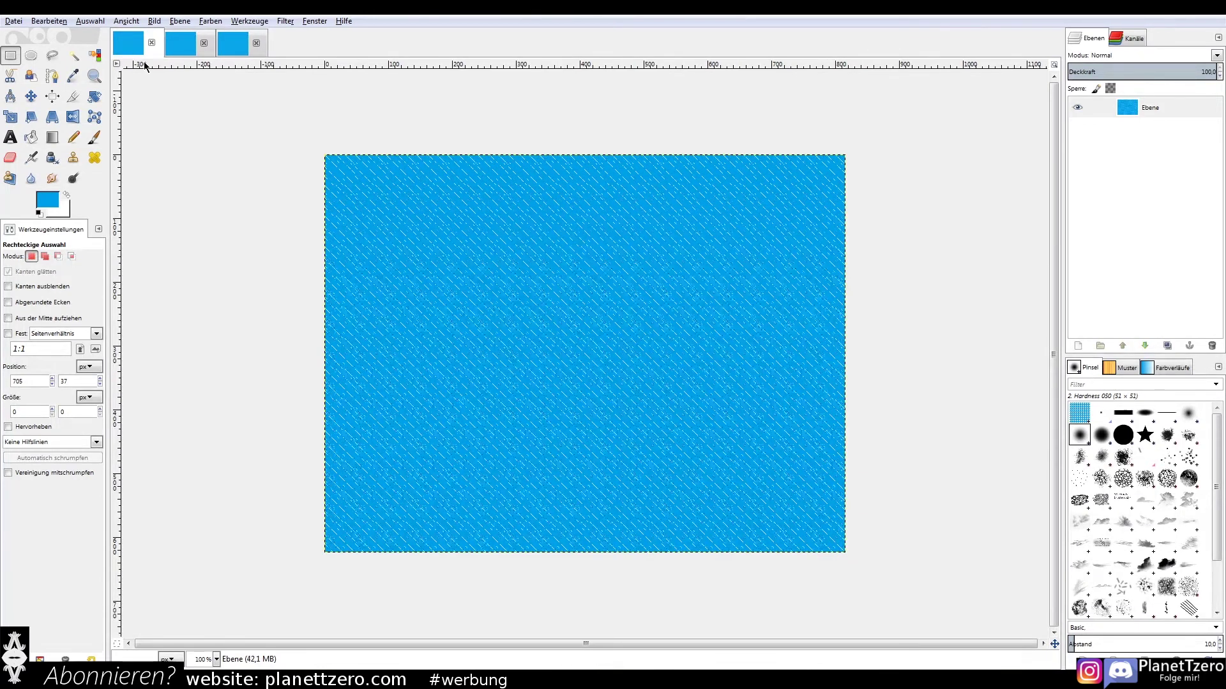
{"action": "left_click", "coordinate": [182, 41]}
{"action": "left_click", "coordinate": [131, 44]}
{"action": "left_click", "coordinate": [185, 51]}
{"action": "left_click", "coordinate": [233, 51]}
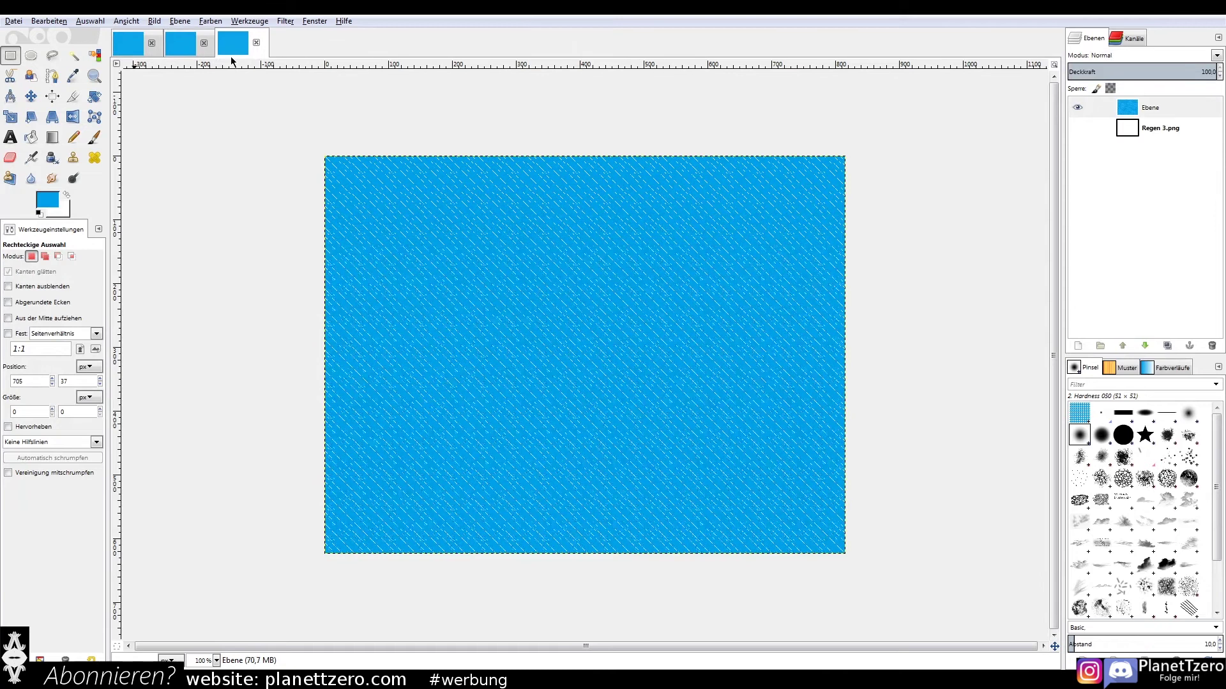
{"action": "left_click", "coordinate": [125, 49]}
{"action": "left_click", "coordinate": [181, 47]}
{"action": "left_click", "coordinate": [234, 47]}
{"action": "left_click", "coordinate": [136, 50]}
{"action": "left_click", "coordinate": [188, 45]}
{"action": "left_click", "coordinate": [243, 46]}
{"action": "left_click", "coordinate": [131, 46]}
{"action": "left_click", "coordinate": [180, 51]}
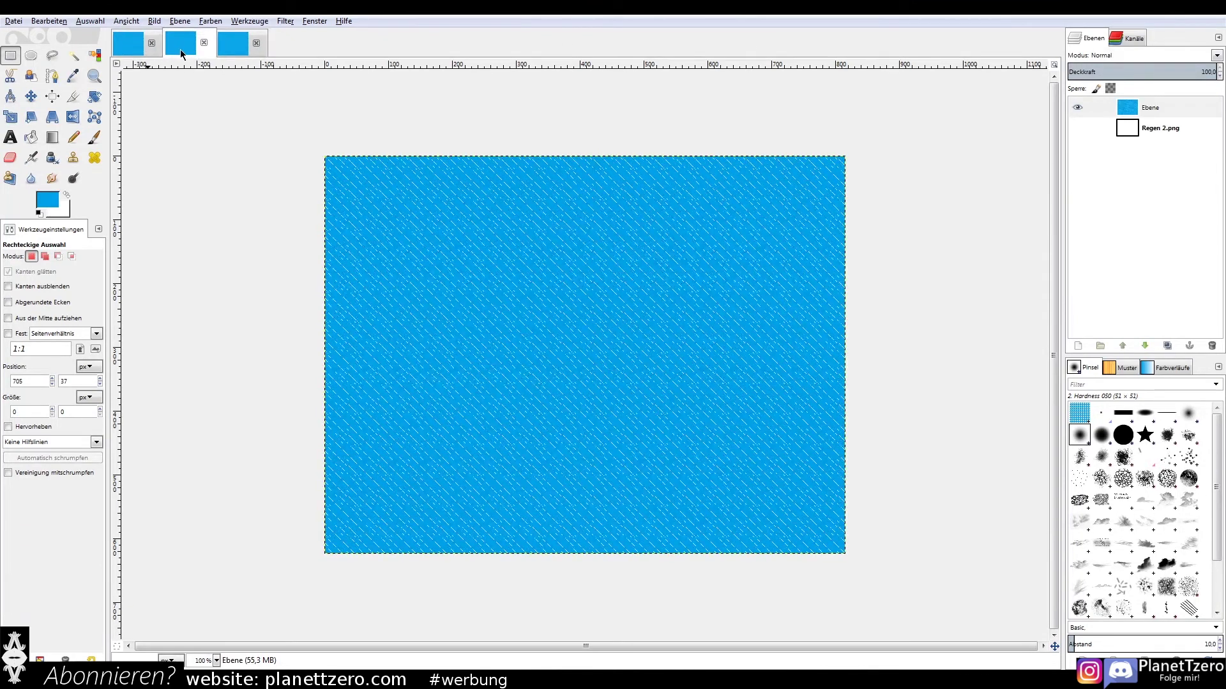
{"action": "left_click", "coordinate": [237, 50]}
{"action": "left_click", "coordinate": [127, 56]}
{"action": "left_click", "coordinate": [189, 52]}
{"action": "left_click", "coordinate": [231, 56]}
{"action": "left_click", "coordinate": [157, 55]}
{"action": "left_click", "coordinate": [223, 51]}
{"action": "left_click", "coordinate": [138, 51]}
Cancel closing the second rain image so all three images stay open
{"action": "left_click", "coordinate": [204, 43]}
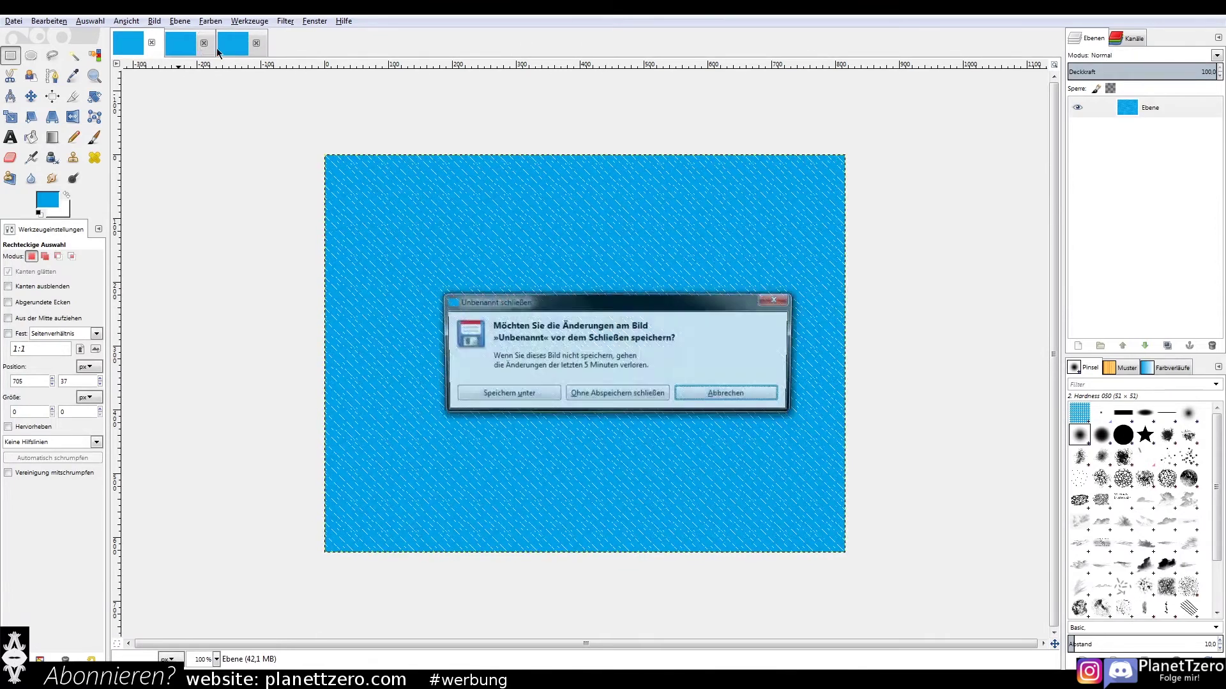
{"action": "left_click", "coordinate": [712, 392]}
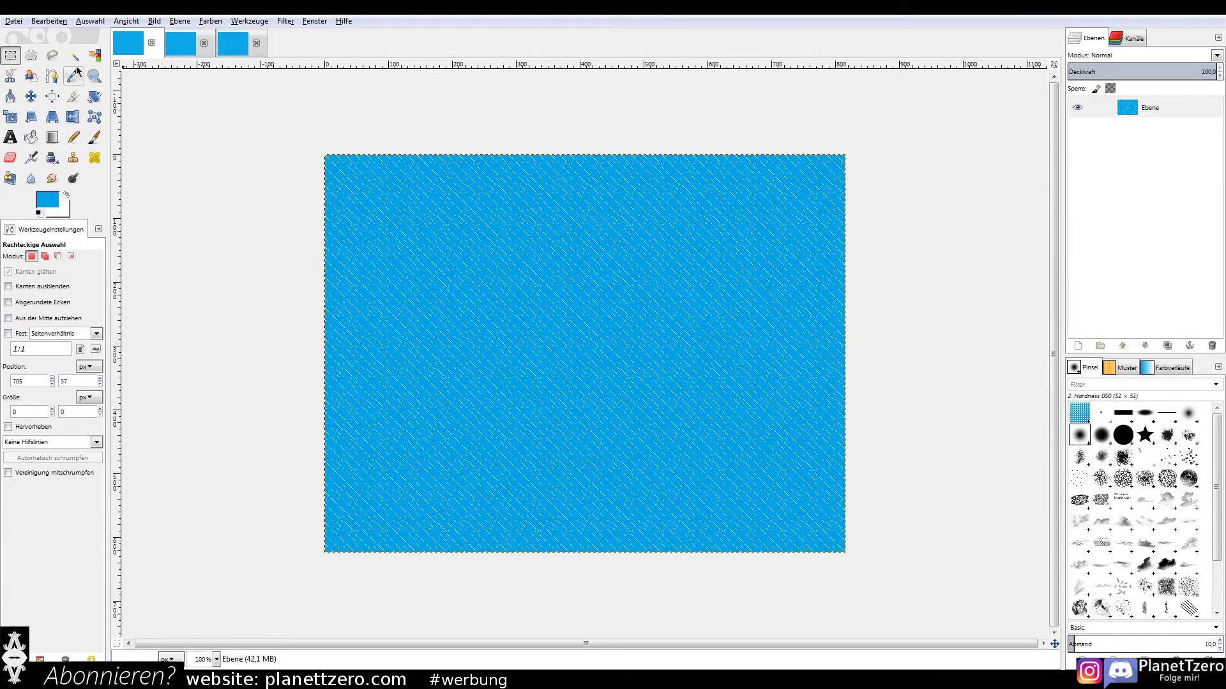
{"action": "left_click", "coordinate": [94, 56]}
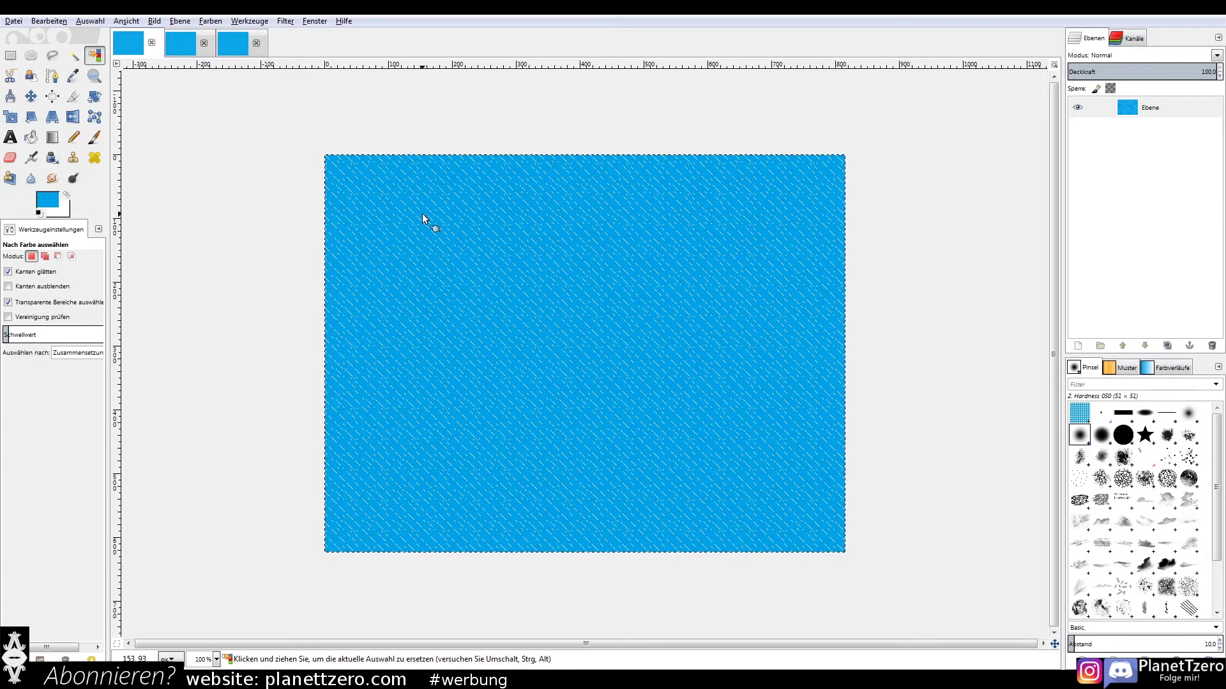
Clear the blue from the streak layer, add Ebene #1 beneath it and bucket-fill it blue
{"action": "key", "text": "Delete"}
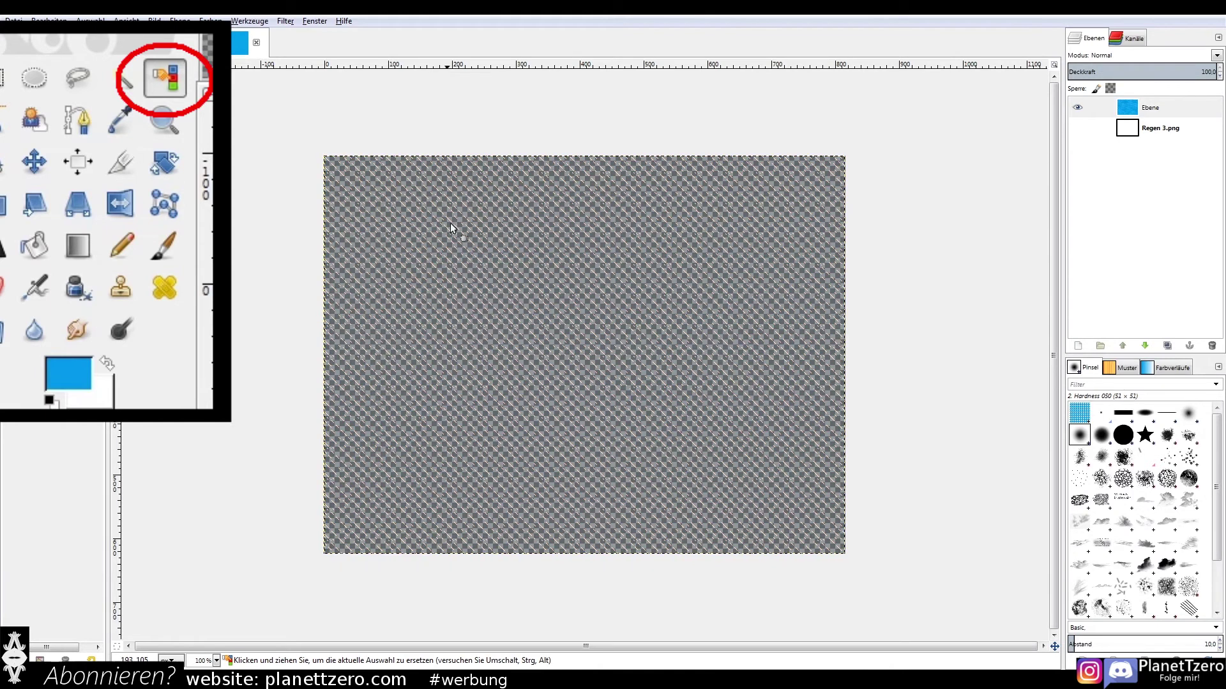
{"action": "right_click", "coordinate": [1181, 122]}
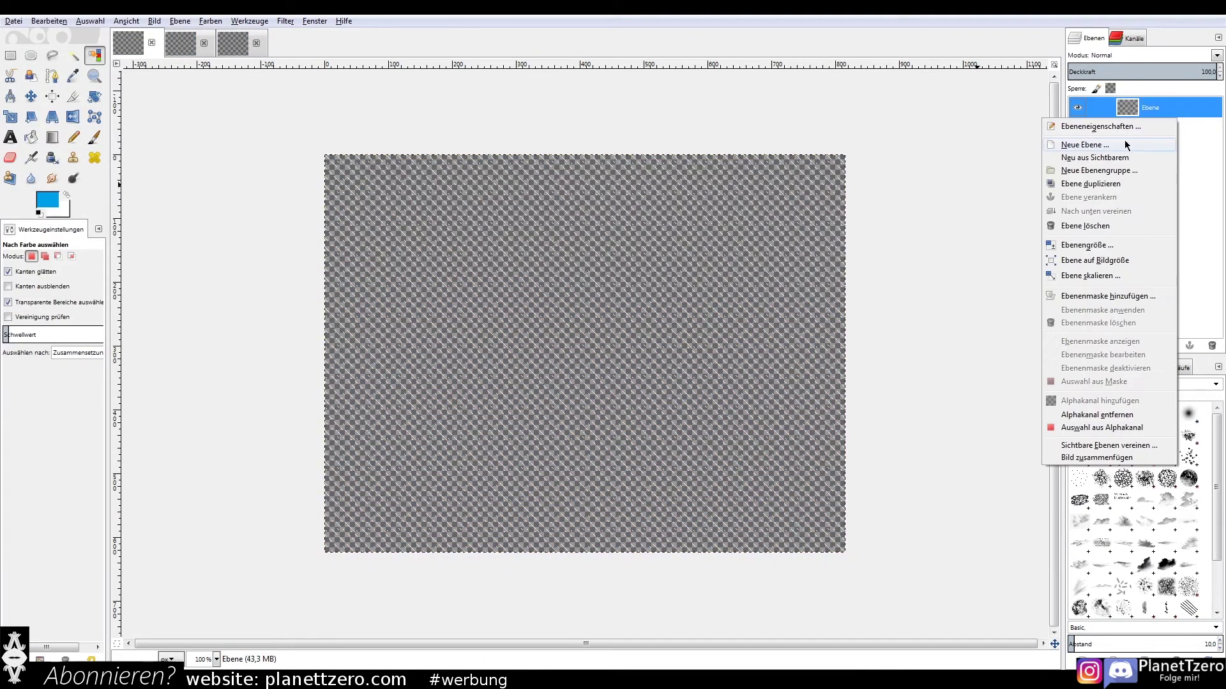
{"action": "left_click", "coordinate": [1114, 144]}
{"action": "left_click", "coordinate": [274, 363]}
{"action": "left_click_drag", "start_coordinate": [1149, 107], "coordinate": [1168, 160]}
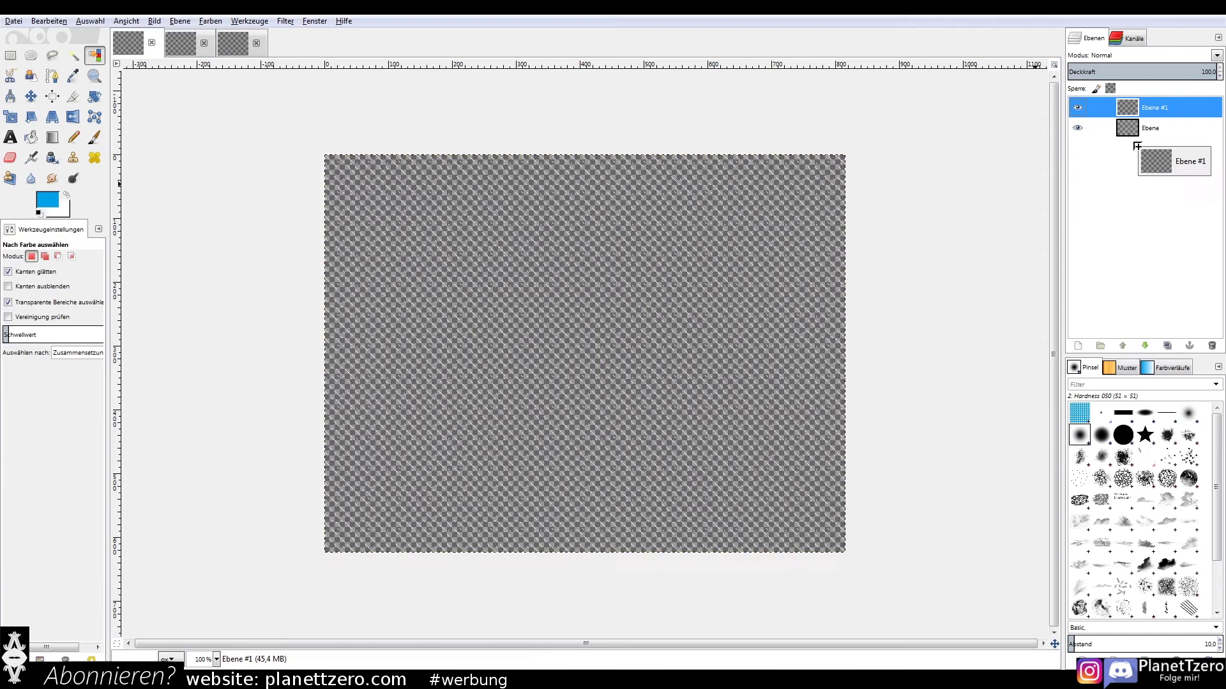
{"action": "left_click", "coordinate": [31, 136]}
{"action": "left_click", "coordinate": [545, 243]}
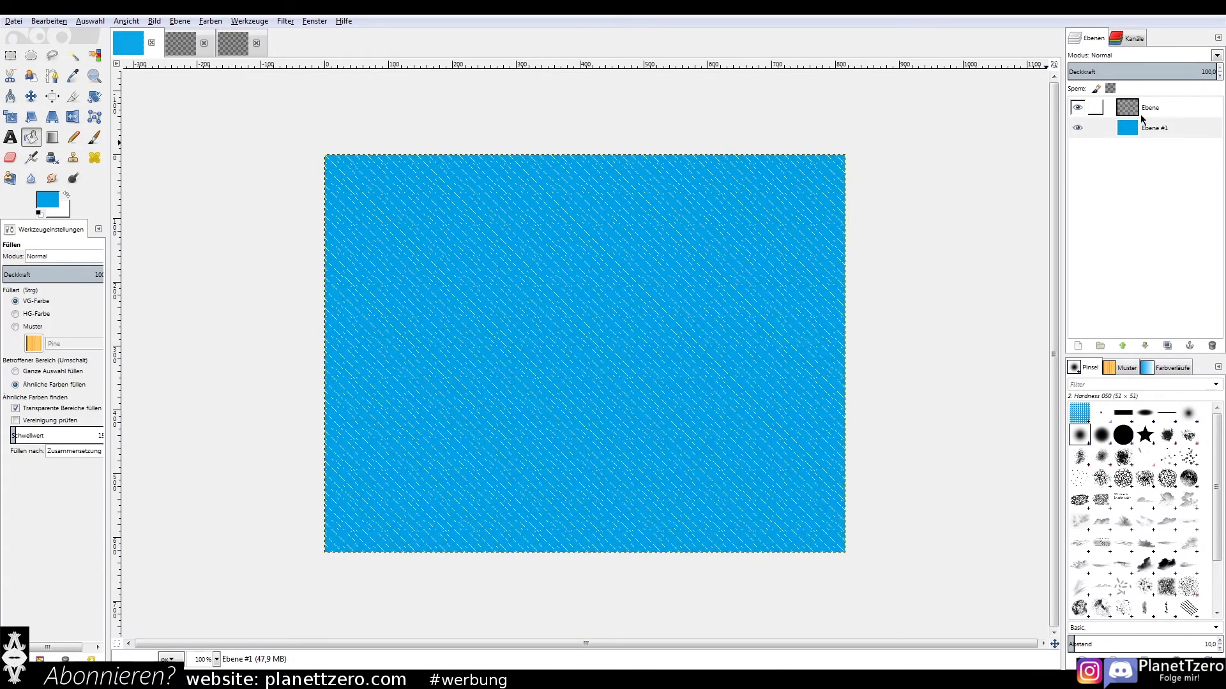
{"action": "left_click", "coordinate": [1077, 127]}
{"action": "key", "text": "Up"}
Apply a 1.0 px Gaussian blur to the first image's streak layer
{"action": "key", "text": "2"}
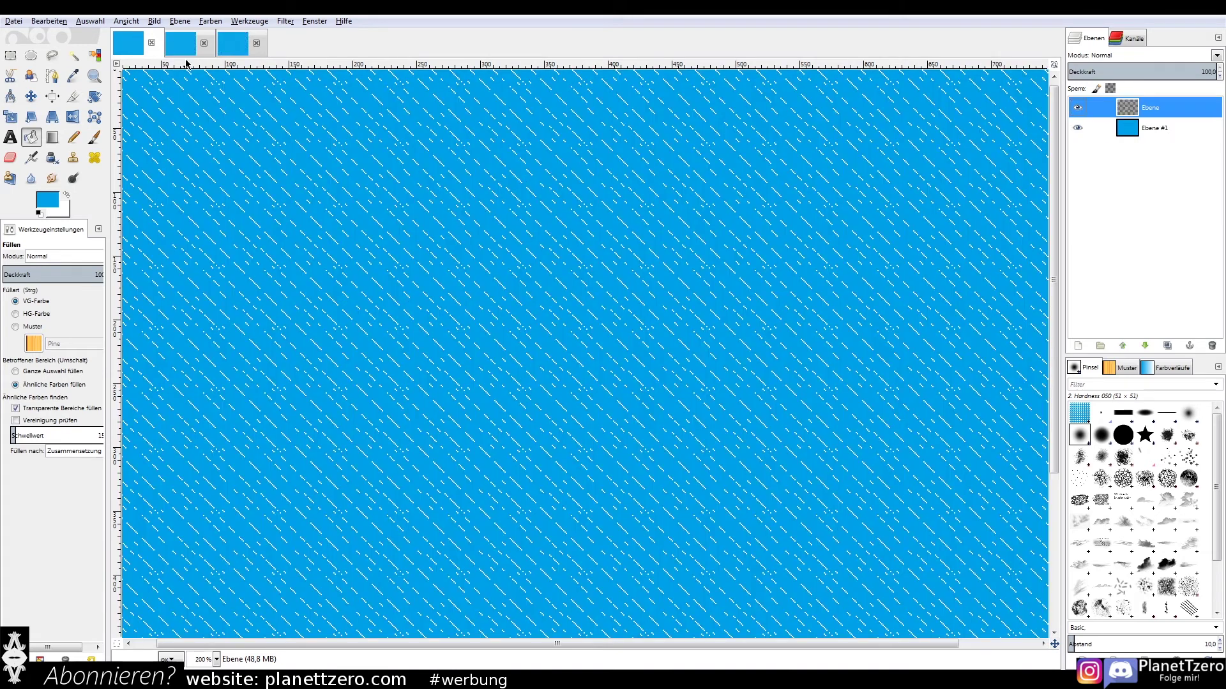
{"action": "left_click", "coordinate": [285, 21]}
{"action": "mouse_move", "coordinate": [317, 94]}
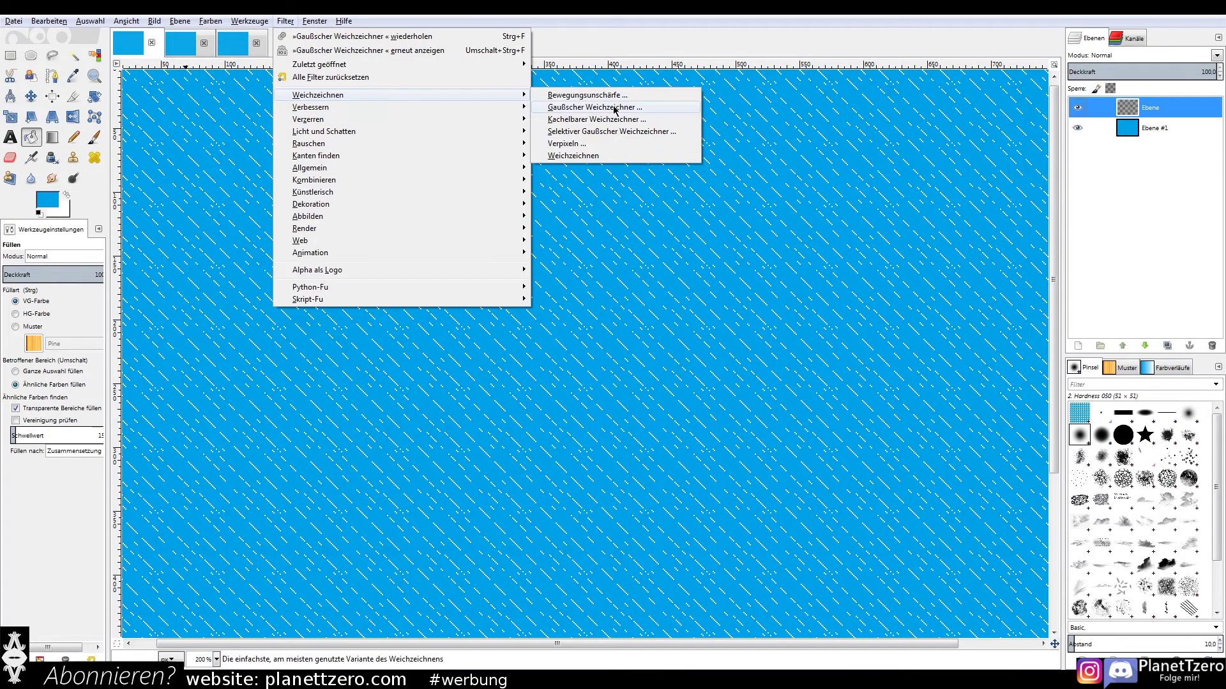
{"action": "left_click", "coordinate": [615, 107]}
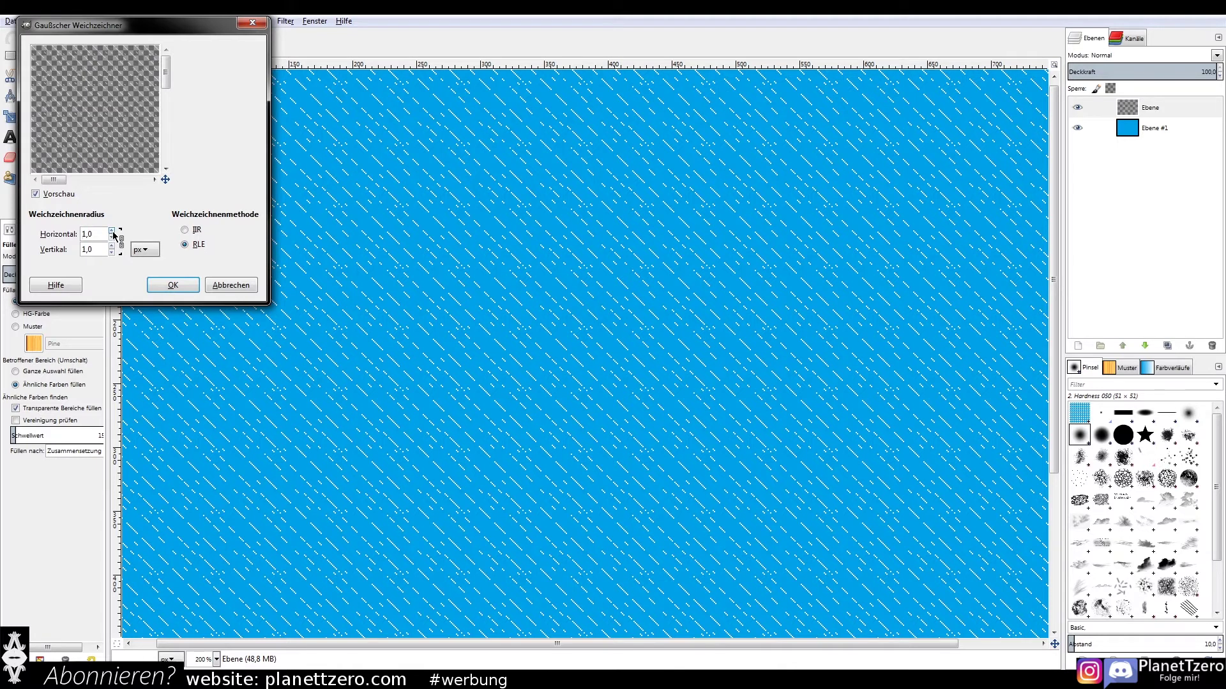
{"action": "left_click", "coordinate": [167, 286]}
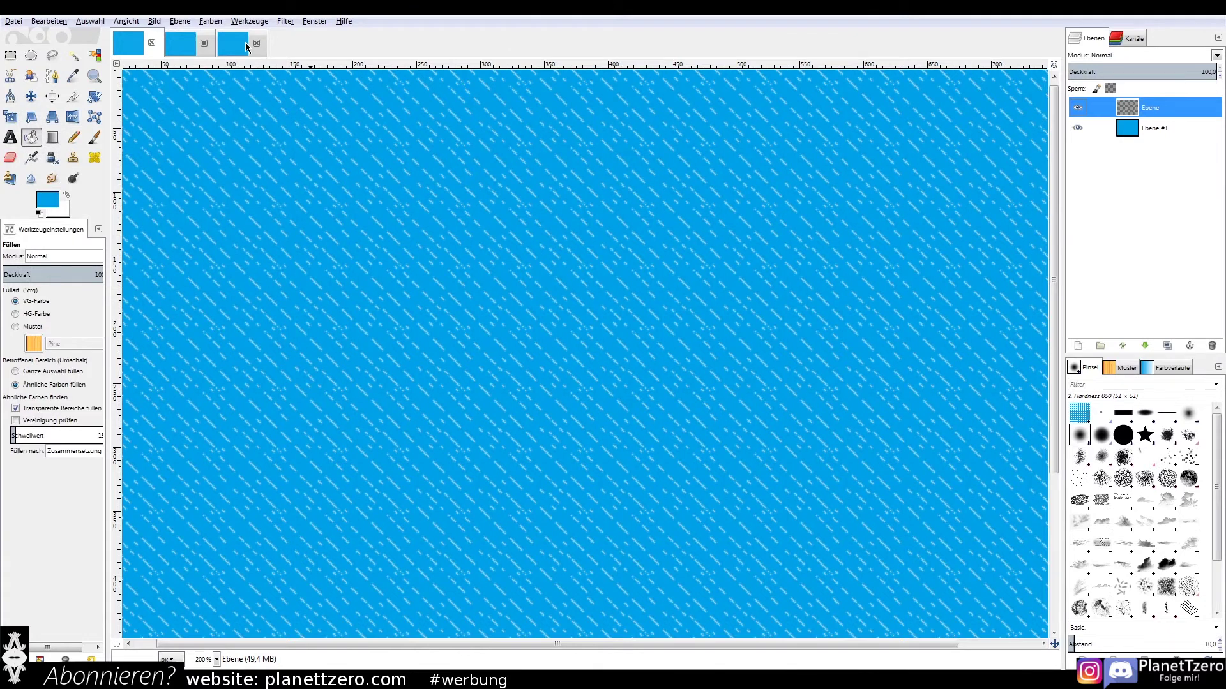
Repeat the Gaussian blur several times on the streaks of Regen 2.png
{"action": "left_click", "coordinate": [176, 44]}
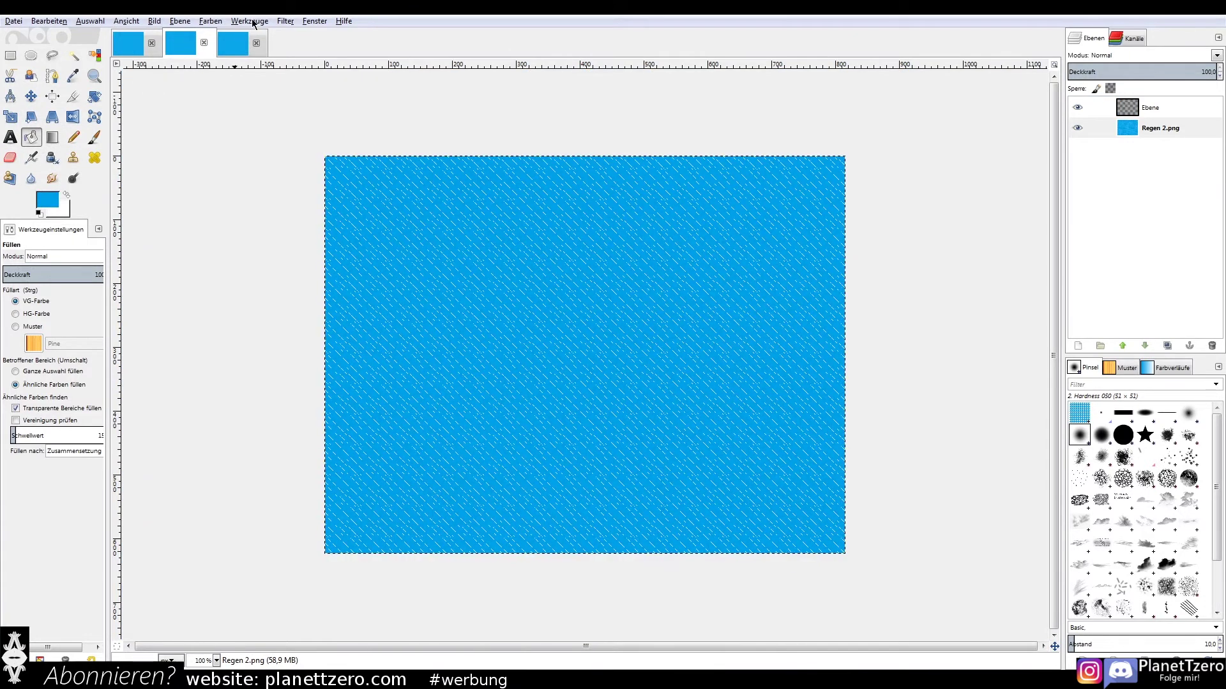
{"action": "left_click", "coordinate": [285, 21]}
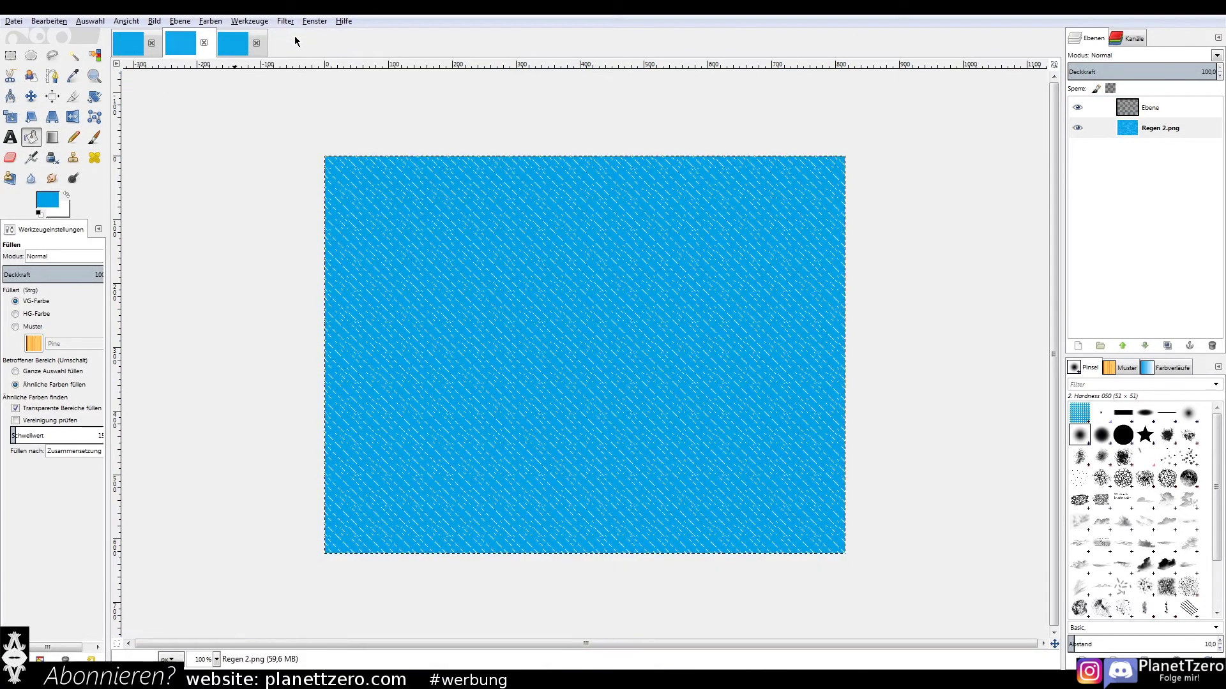
{"action": "left_click", "coordinate": [286, 21]}
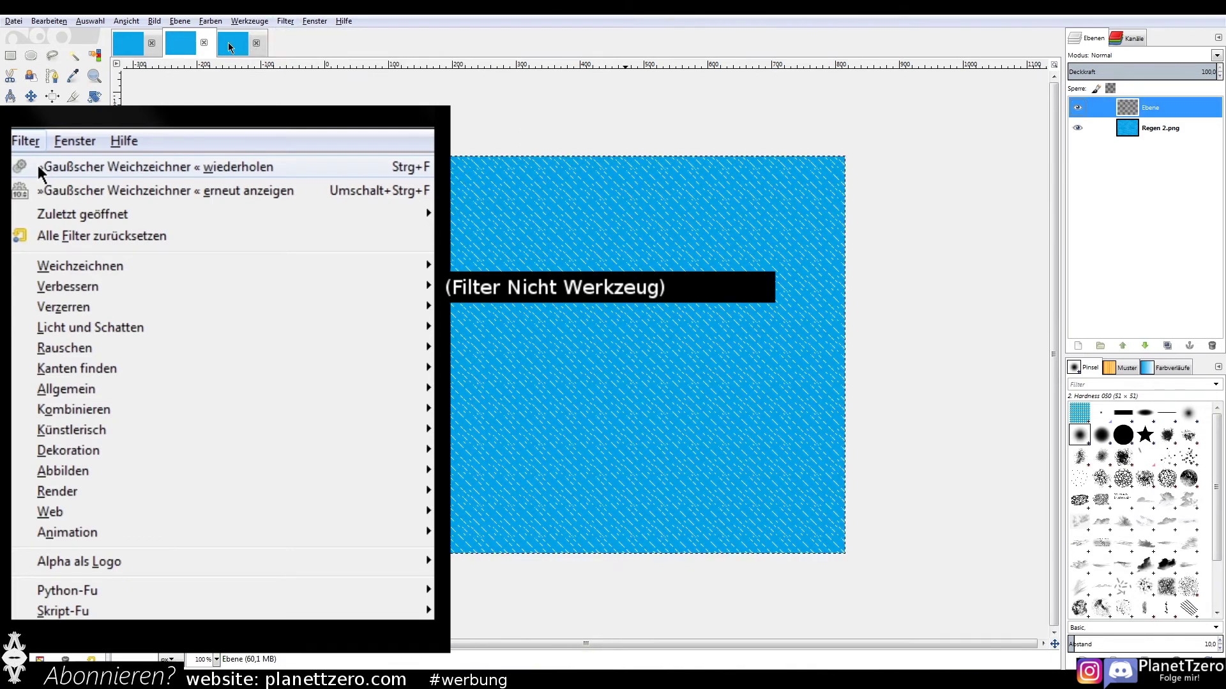
{"action": "left_click", "coordinate": [285, 21]}
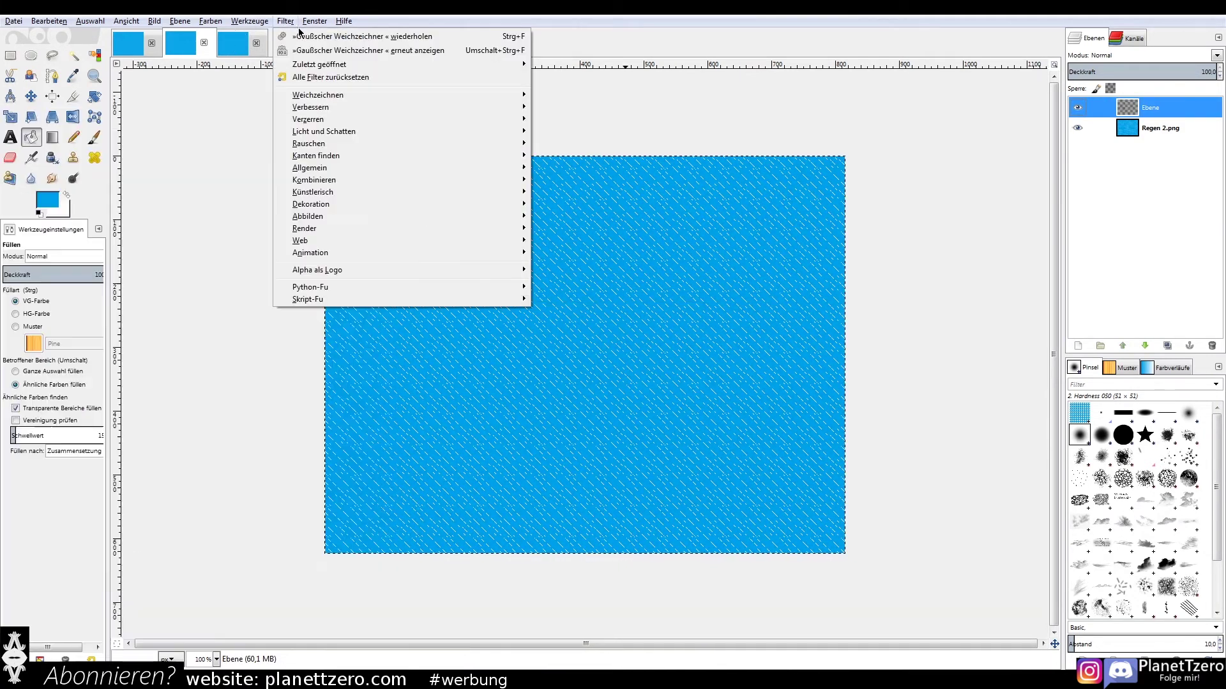
{"action": "left_click", "coordinate": [299, 36]}
{"action": "key", "text": "shift+e"}
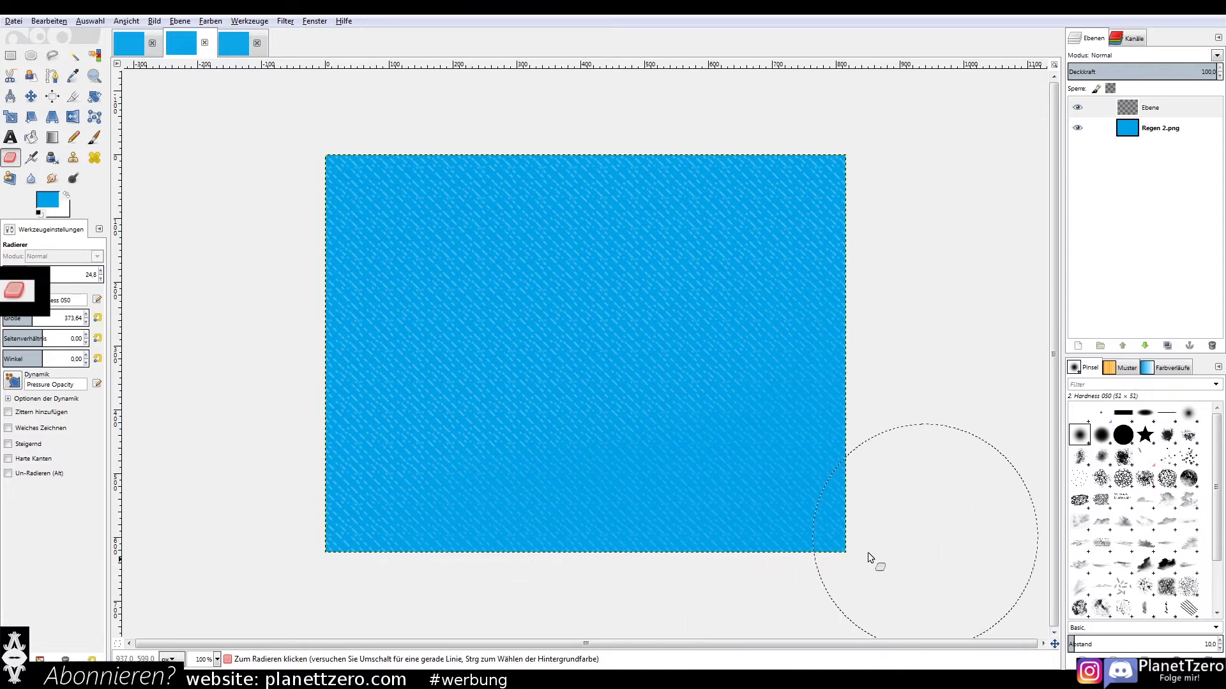
Erase a patch of streaks in the third image, then open Regen 2.png's streak layer actions
{"action": "left_click", "coordinate": [231, 45]}
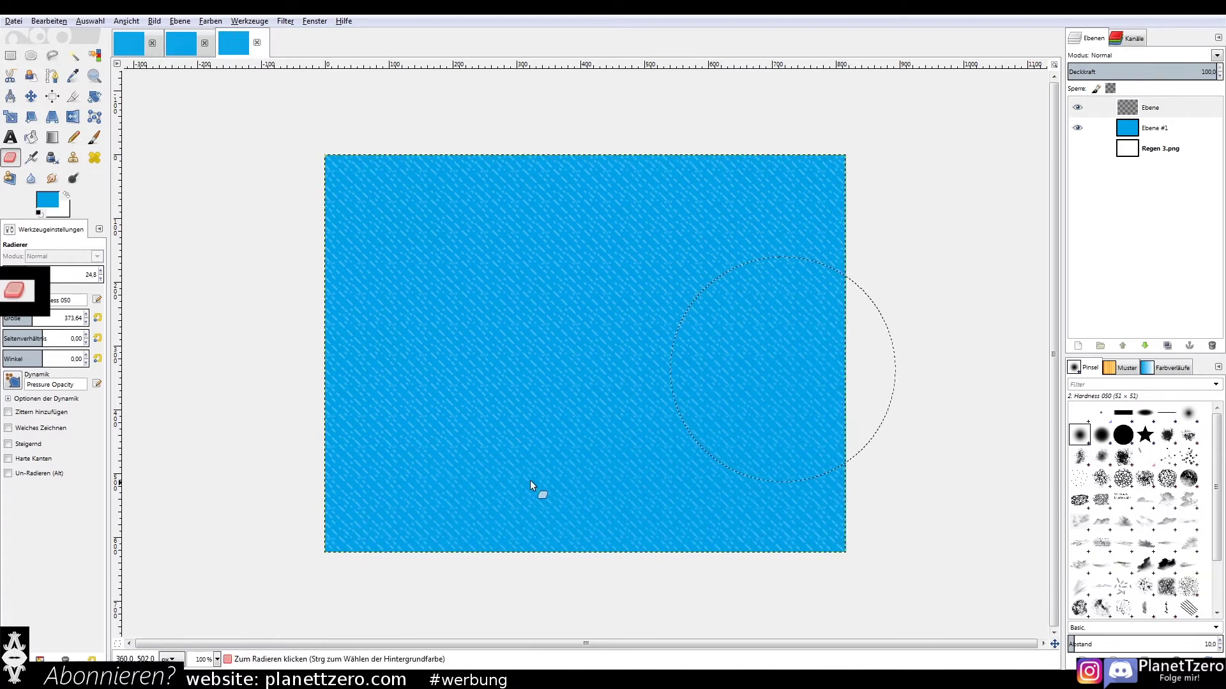
{"action": "left_click", "coordinate": [919, 440]}
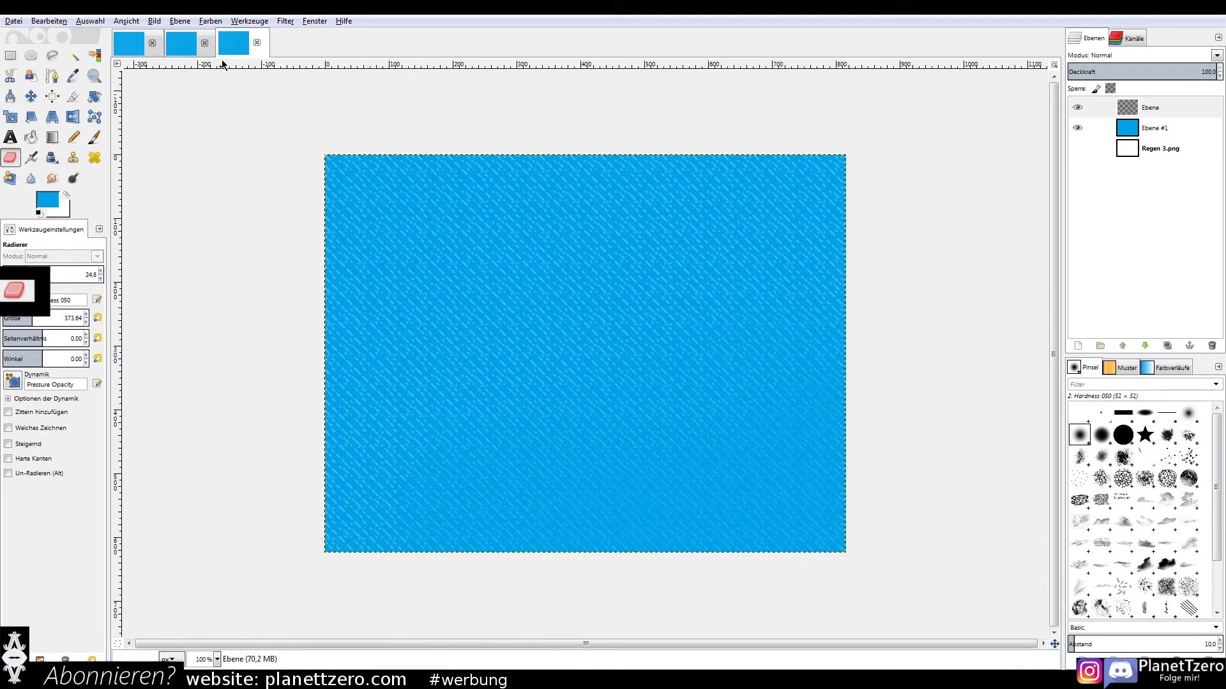
{"action": "left_click", "coordinate": [127, 42]}
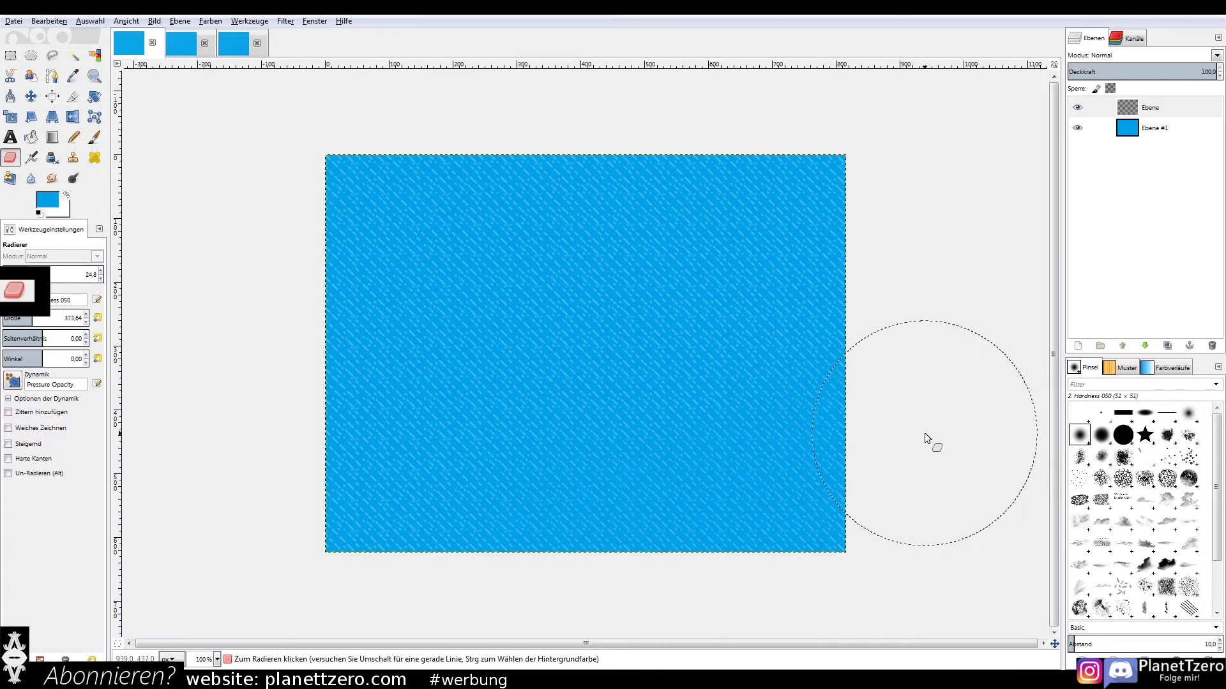
{"action": "key", "text": "alt+2"}
{"action": "key", "text": "r"}
{"action": "right_click", "coordinate": [1149, 104]}
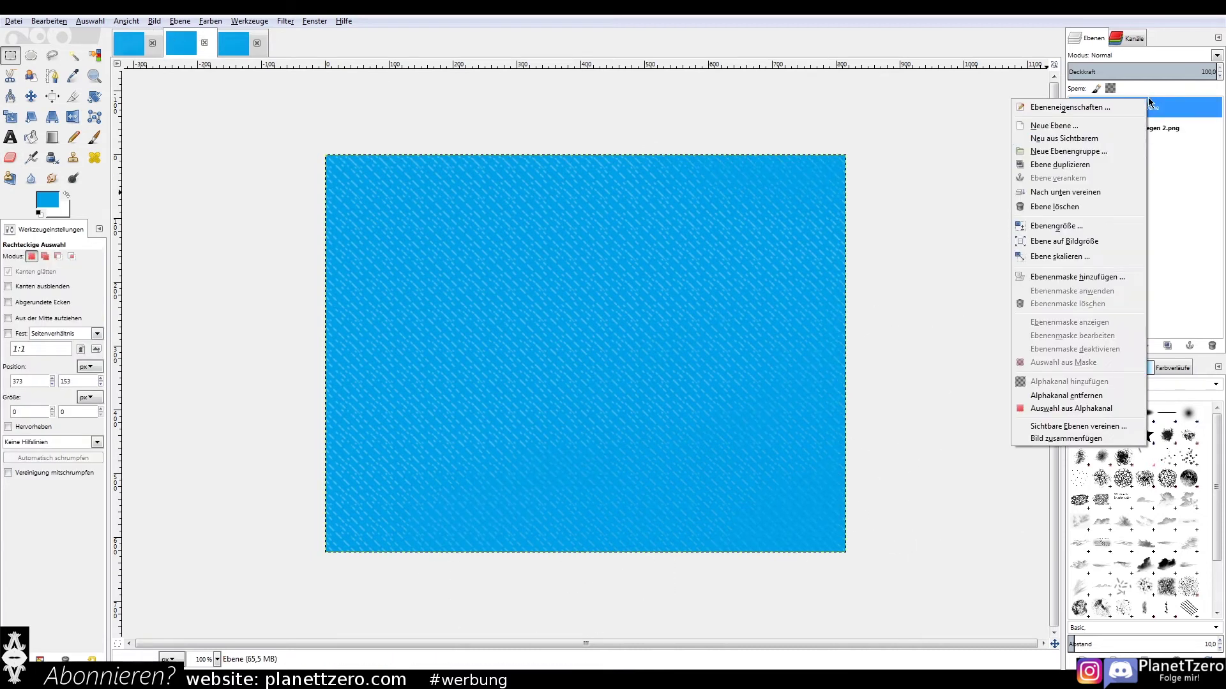
Duplicate the third image's streak layer Ebene as Ebene-Kopie
{"action": "left_click", "coordinate": [1079, 165]}
{"action": "key", "text": "alt+3"}
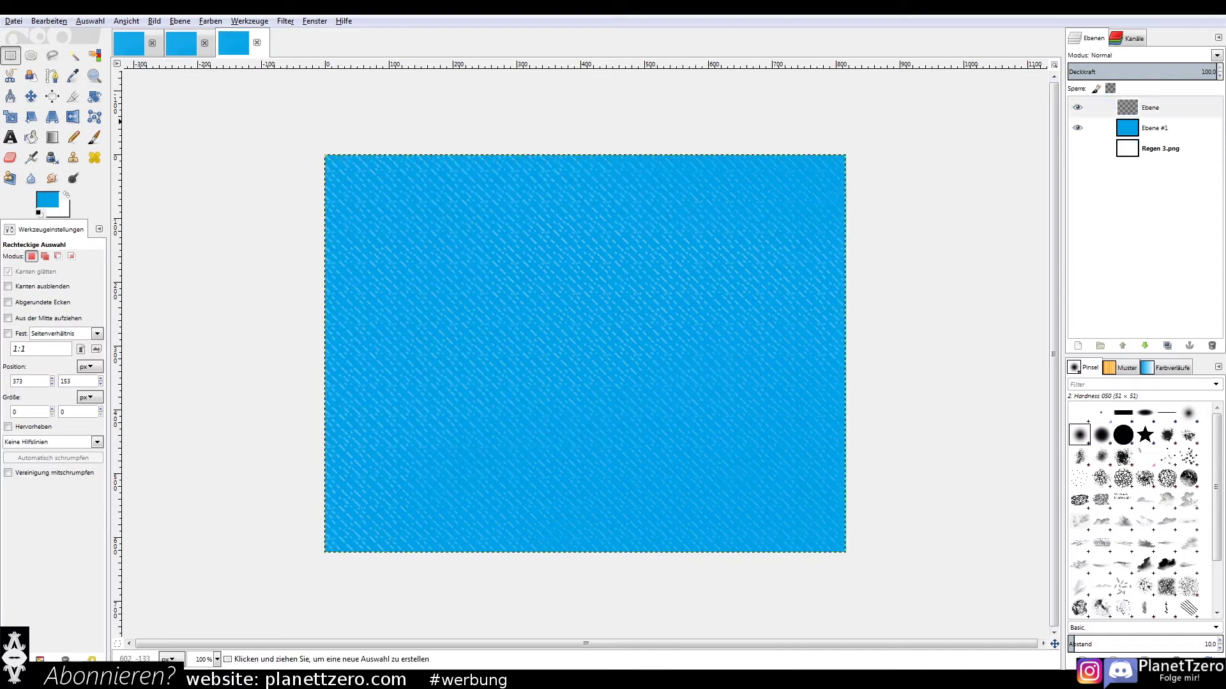
{"action": "right_click", "coordinate": [1156, 116]}
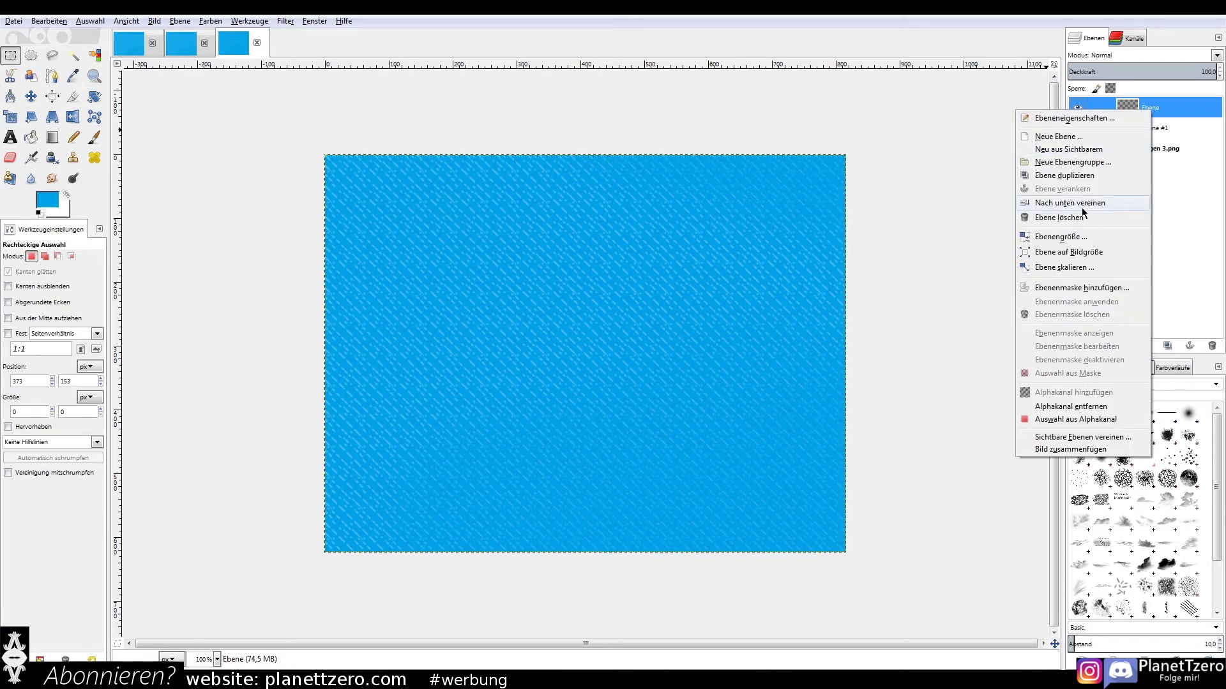
{"action": "left_click", "coordinate": [1087, 176]}
{"action": "key", "text": "2"}
Distort Ebene-Kopie with the Zacken ripple effect and set its opacity to 30
{"action": "left_click", "coordinate": [285, 21]}
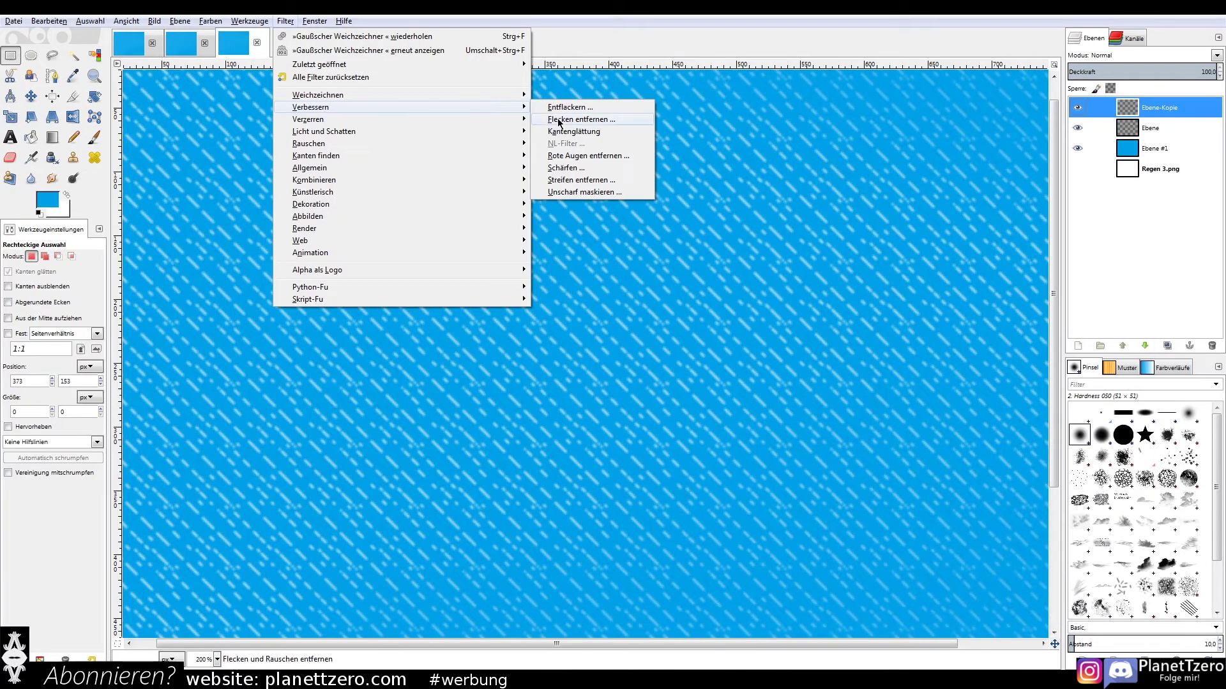
{"action": "mouse_move", "coordinate": [66, 218]}
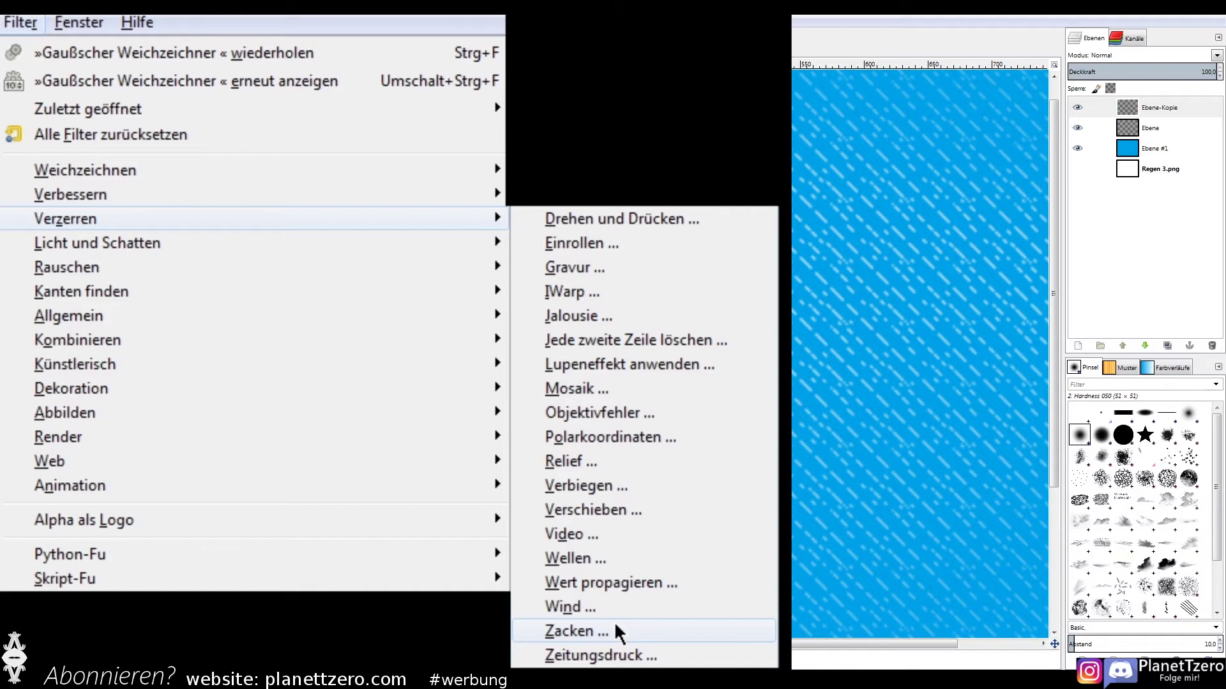
{"action": "left_click", "coordinate": [615, 625]}
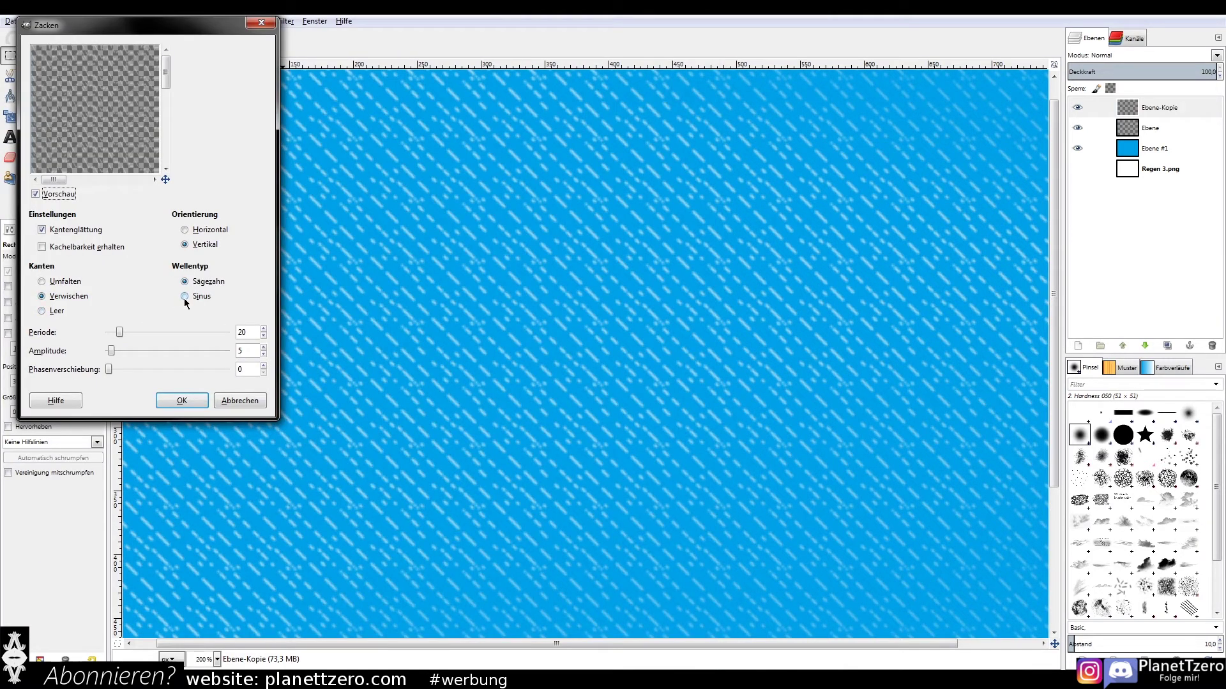
{"action": "left_click", "coordinate": [181, 400]}
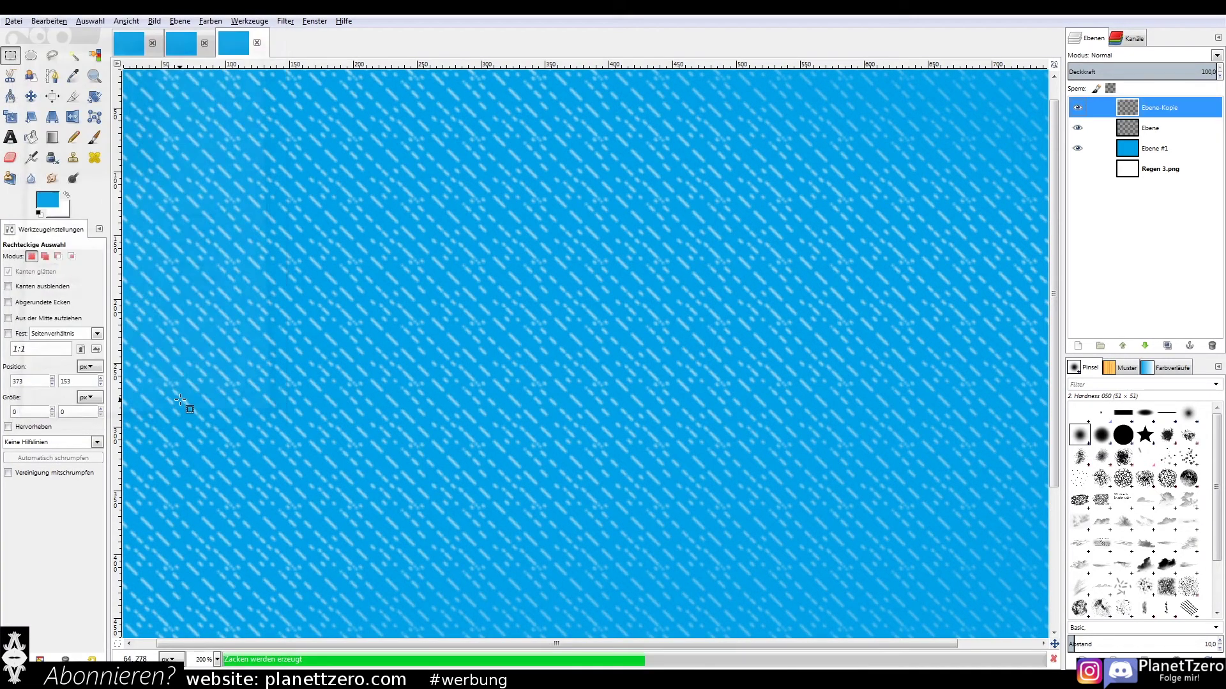
{"action": "scroll", "coordinate": [651, 208], "scroll_direction": "up", "scroll_amount": 1, "text": "ctrl"}
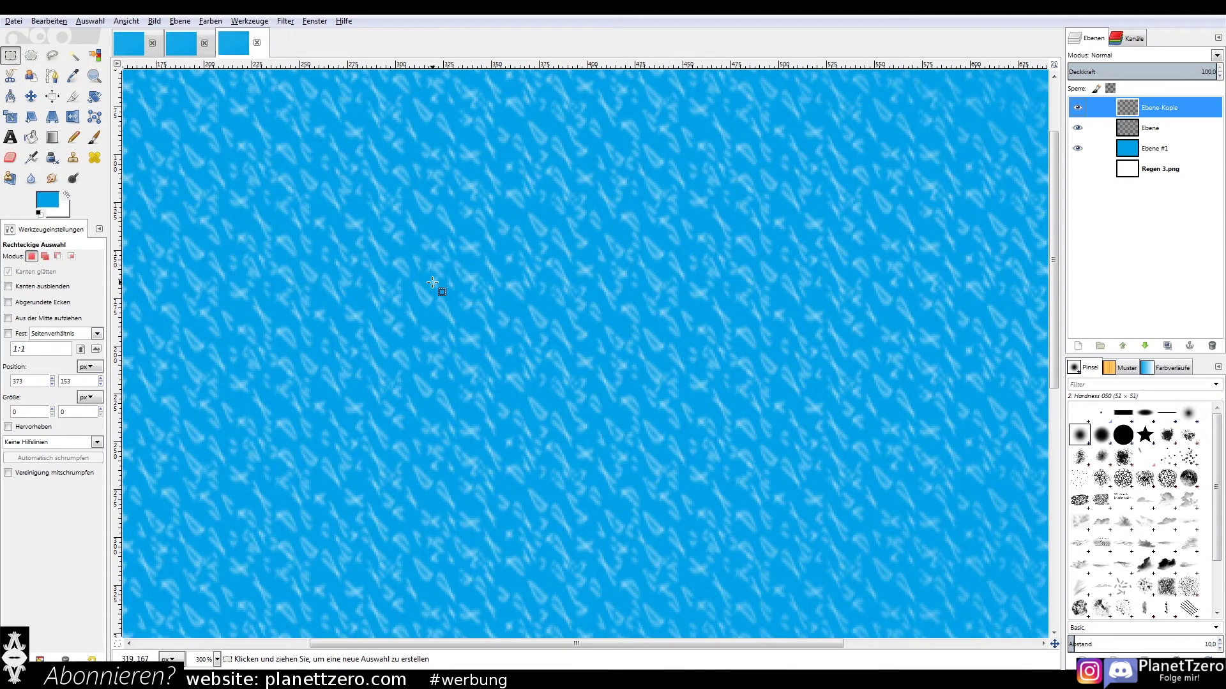
{"action": "left_click", "coordinate": [1138, 71]}
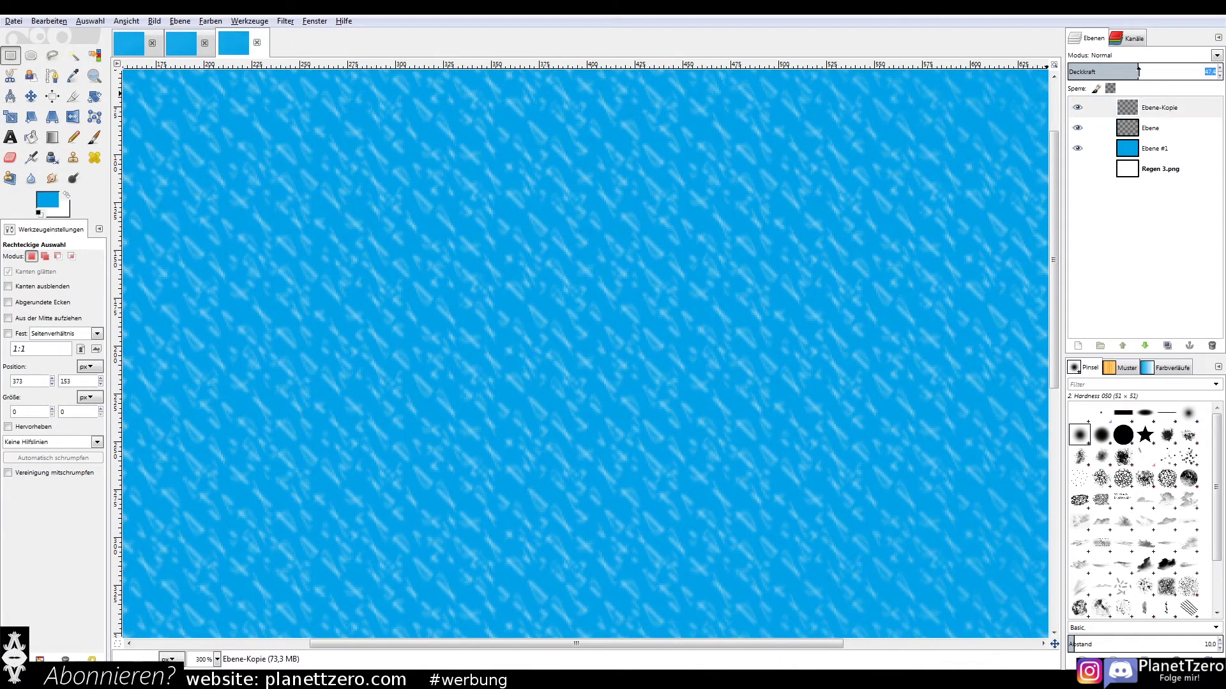
{"action": "type", "text": "30"}
{"action": "key", "text": "Return"}
Draw a long diagonal white line across the grid
{"action": "left_click", "coordinate": [847, 214]}
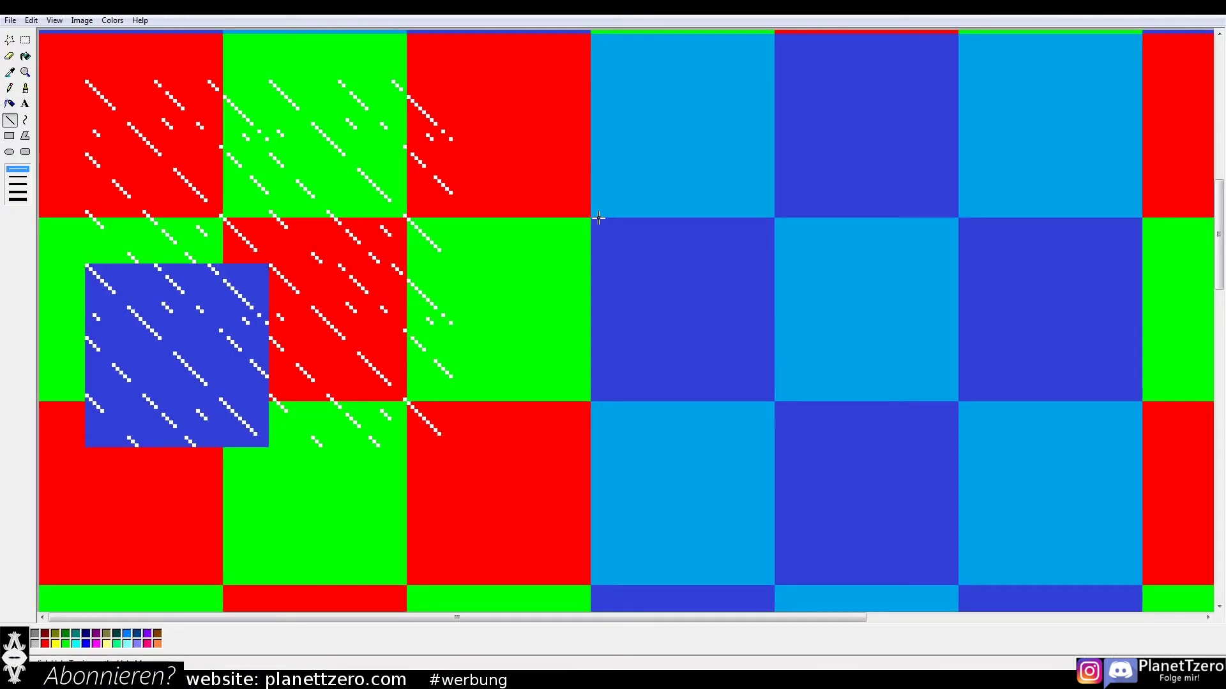
{"action": "left_click_drag", "start_coordinate": [628, 263], "coordinate": [958, 582]}
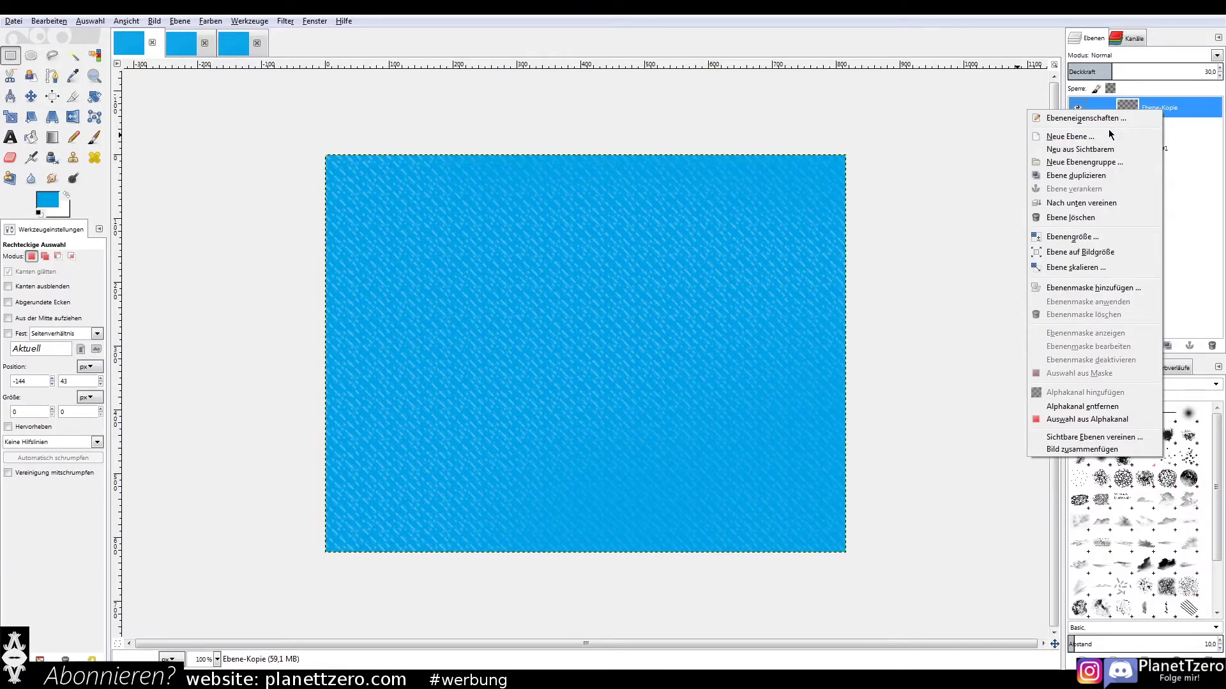
{"action": "left_click", "coordinate": [1060, 137]}
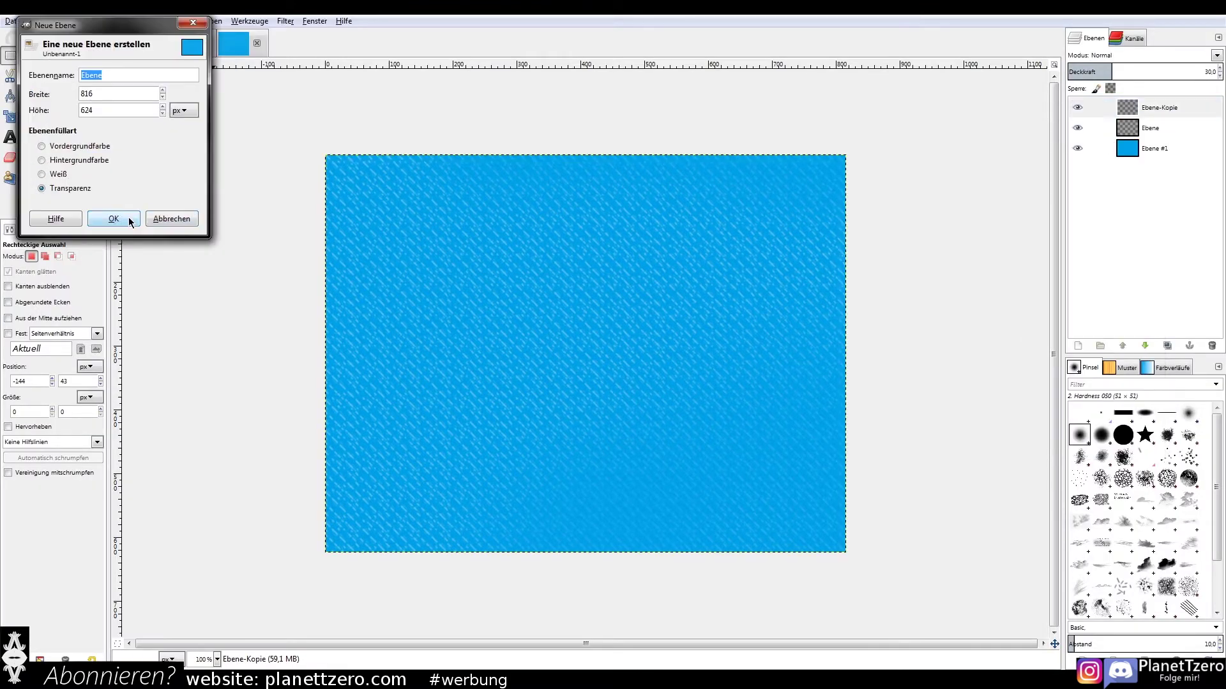
Create transparent layer Ebene #2 and copy a square selection around the diagonal line
{"action": "left_click", "coordinate": [135, 219]}
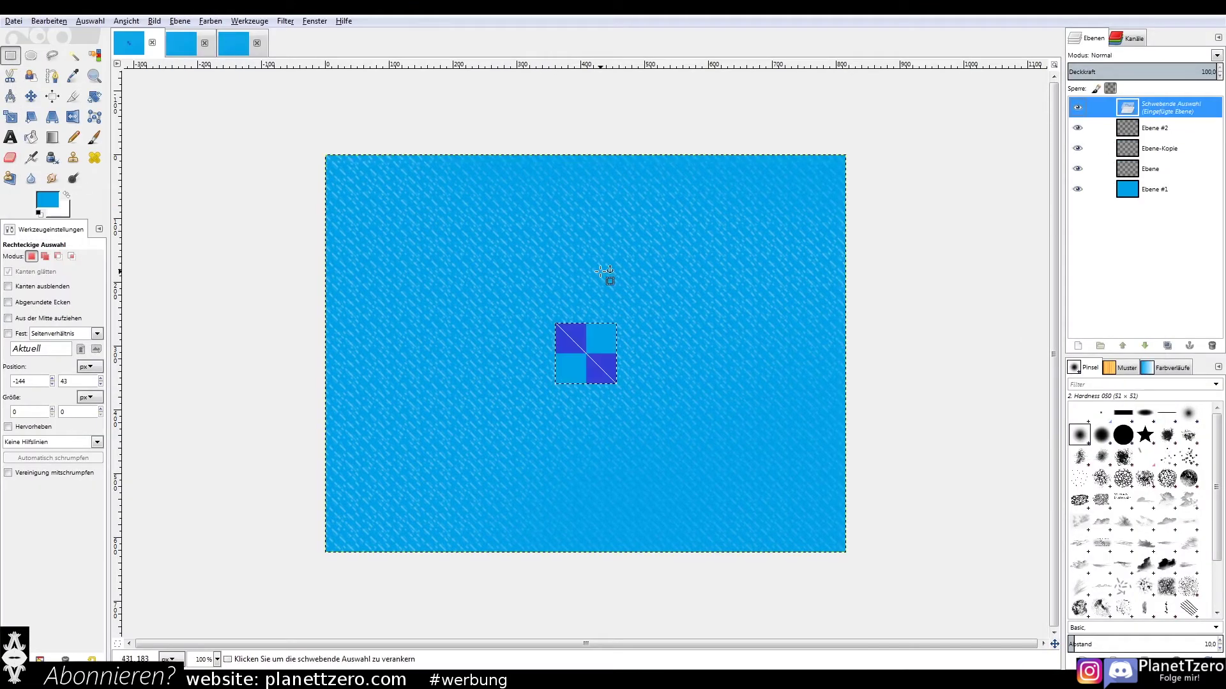
{"action": "key", "text": "shift+o"}
{"action": "scroll", "coordinate": [556, 363], "scroll_direction": "up", "scroll_amount": 5}
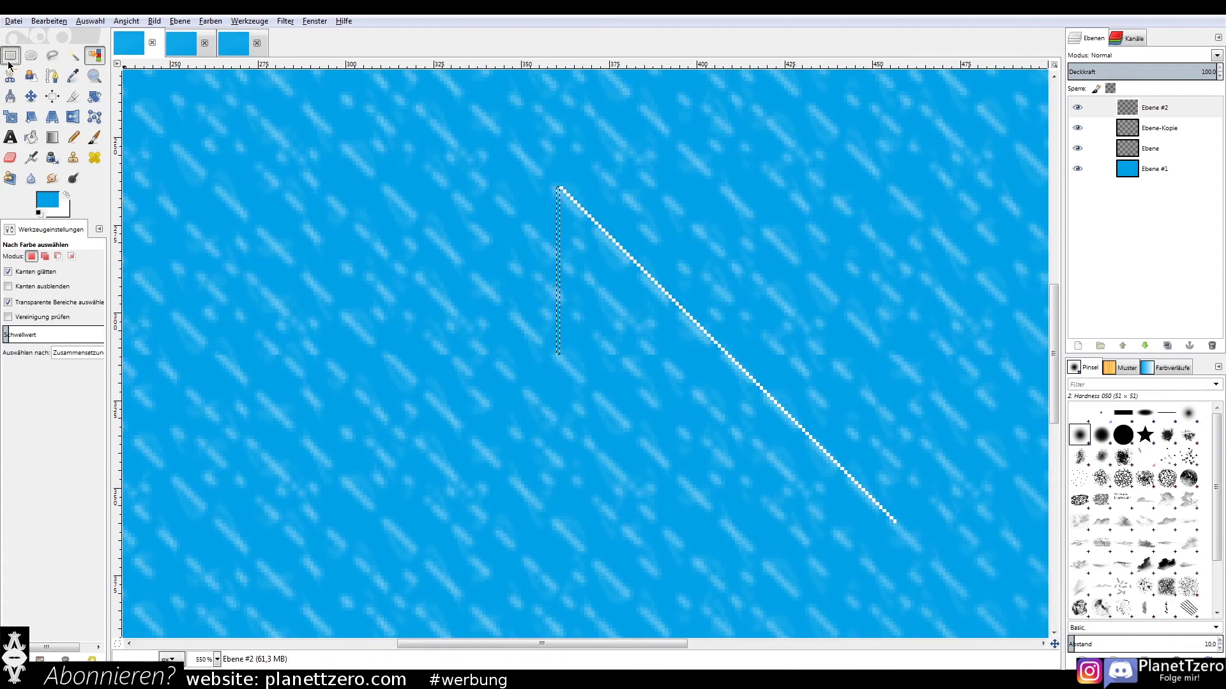
{"action": "key", "text": "r"}
{"action": "left_click_drag", "start_coordinate": [511, 142], "coordinate": [957, 576]}
{"action": "key", "text": "ctrl+c"}
Paste copies of the streak, move them down-right, and anchor them onto the layer
{"action": "key", "text": "1"}
{"action": "key", "text": "2"}
{"action": "key", "text": "ctrl+v"}
{"action": "key", "text": "1"}
{"action": "key", "text": "2"}
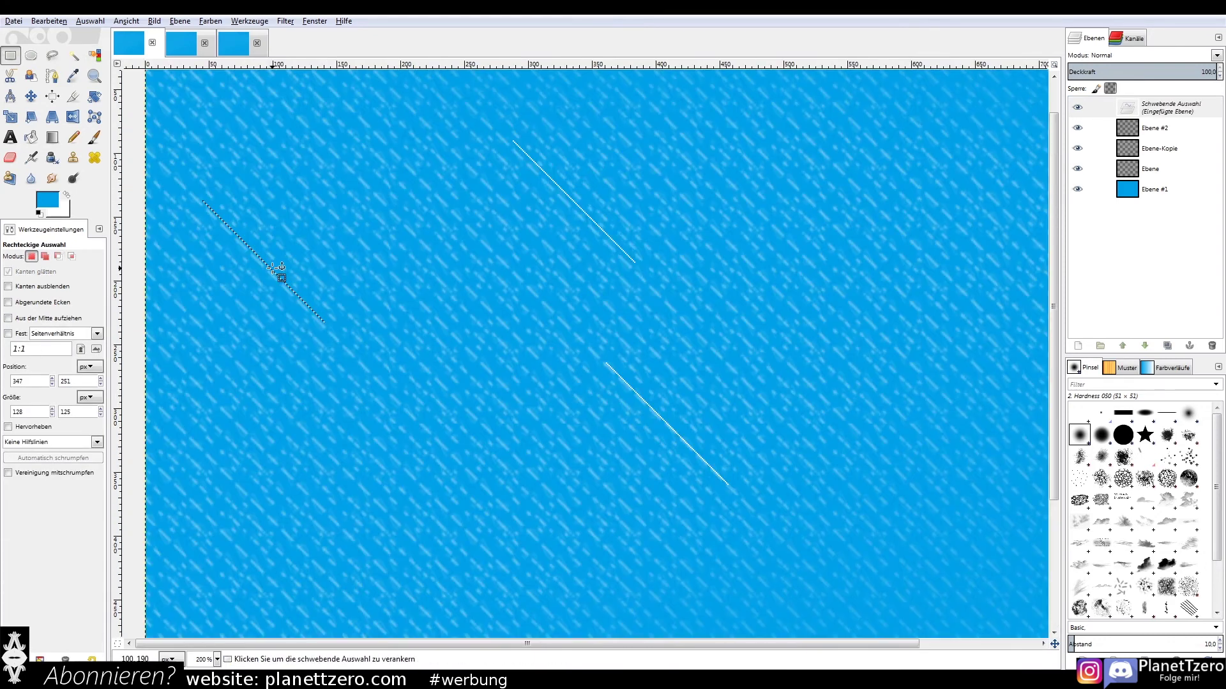
{"action": "left_click_drag", "start_coordinate": [261, 259], "coordinate": [830, 469]}
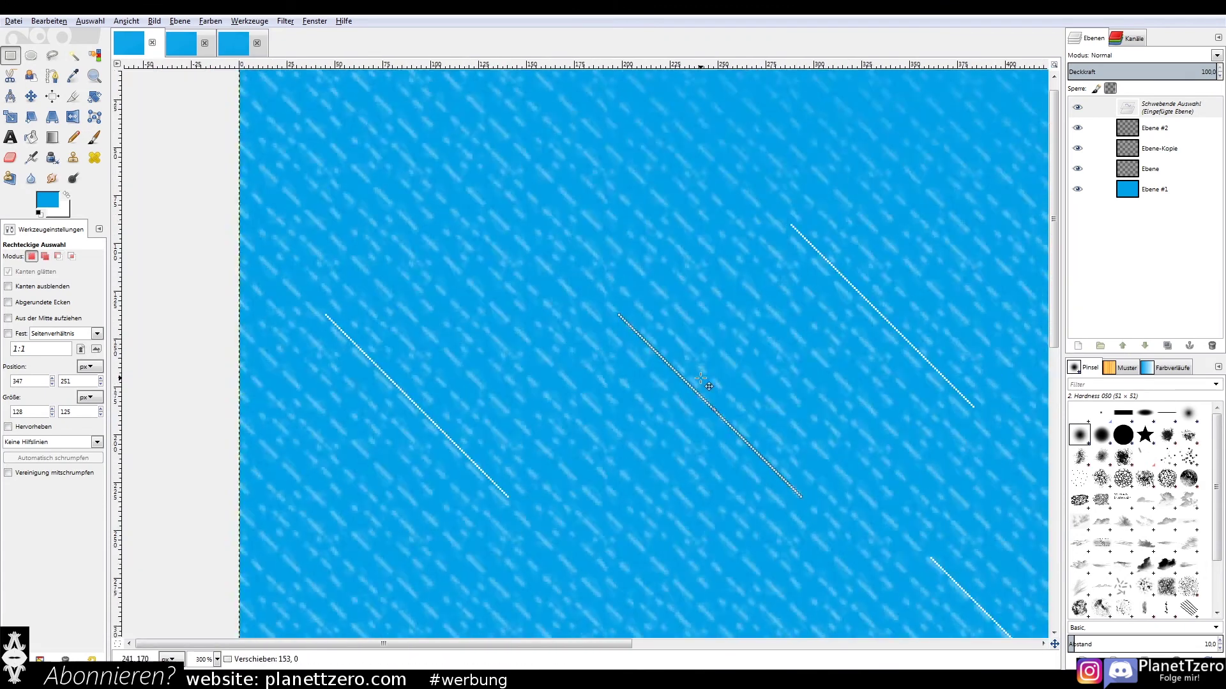
{"action": "key", "text": "1"}
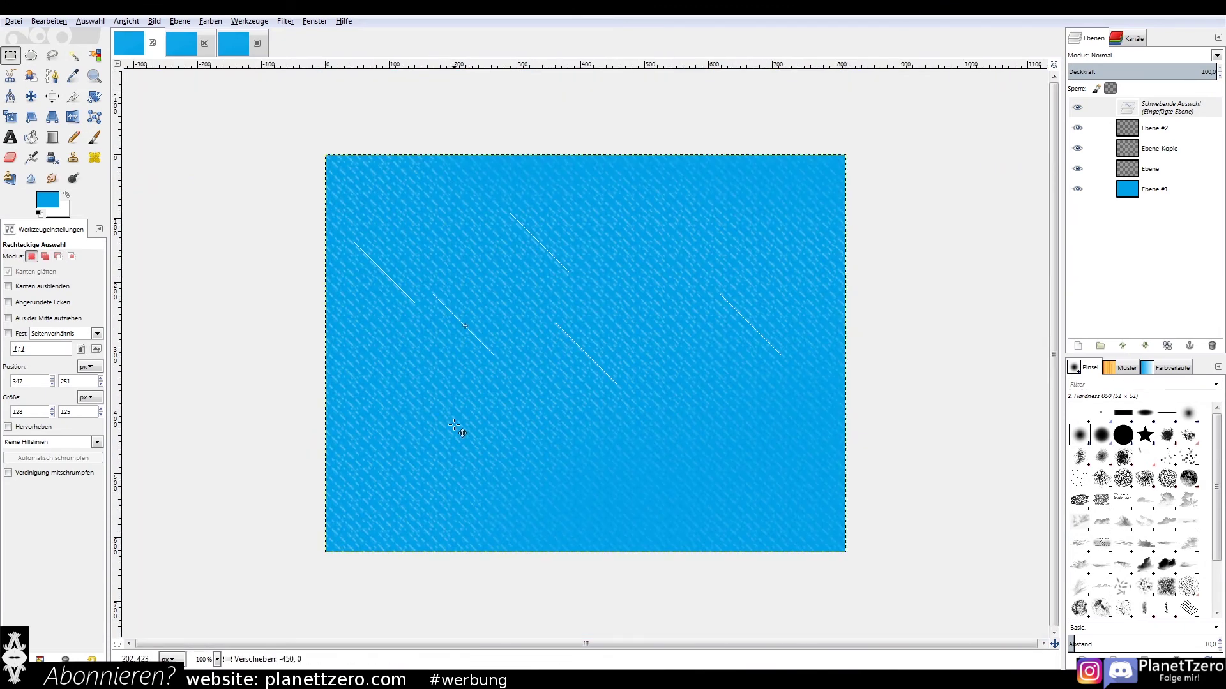
{"action": "left_click_drag", "start_coordinate": [460, 439], "coordinate": [518, 479]}
{"action": "left_click", "coordinate": [665, 429]}
{"action": "key", "text": "ctrl+h"}
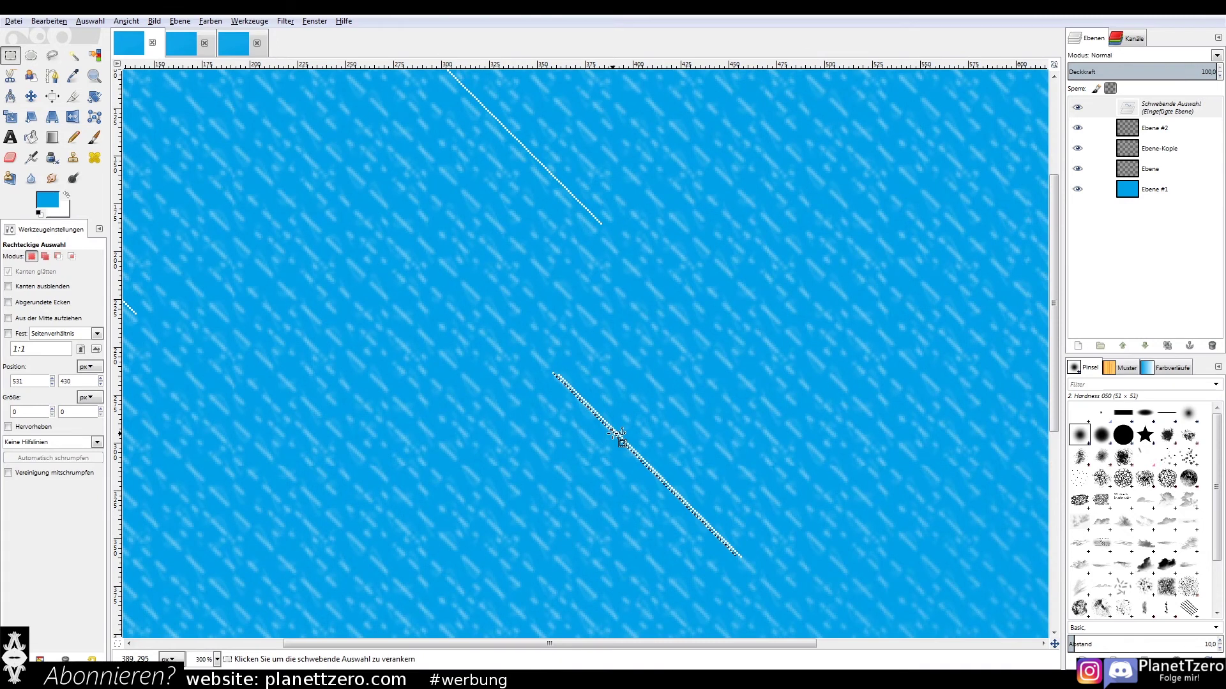
{"action": "scroll", "coordinate": [740, 345], "scroll_direction": "down", "scroll_amount": 4}
{"action": "key", "text": "shift+e"}
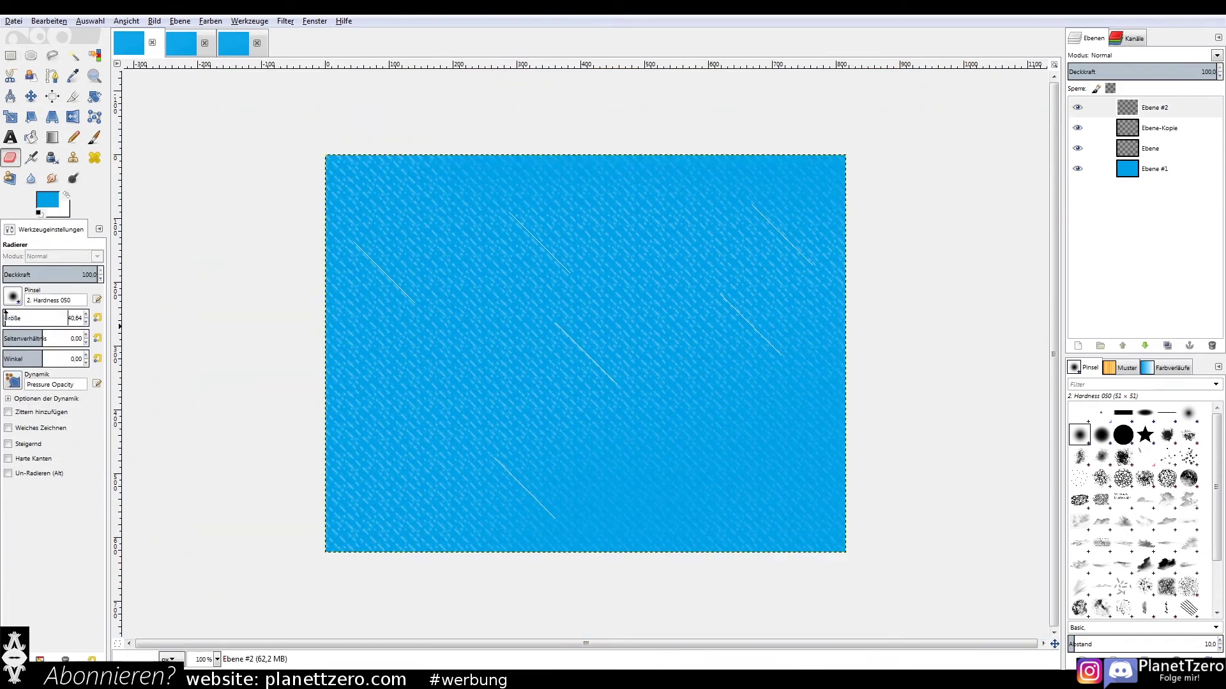
Erase the upper end of the central streak on Ebene #2
{"action": "left_click_drag", "start_coordinate": [374, 273], "coordinate": [386, 281]}
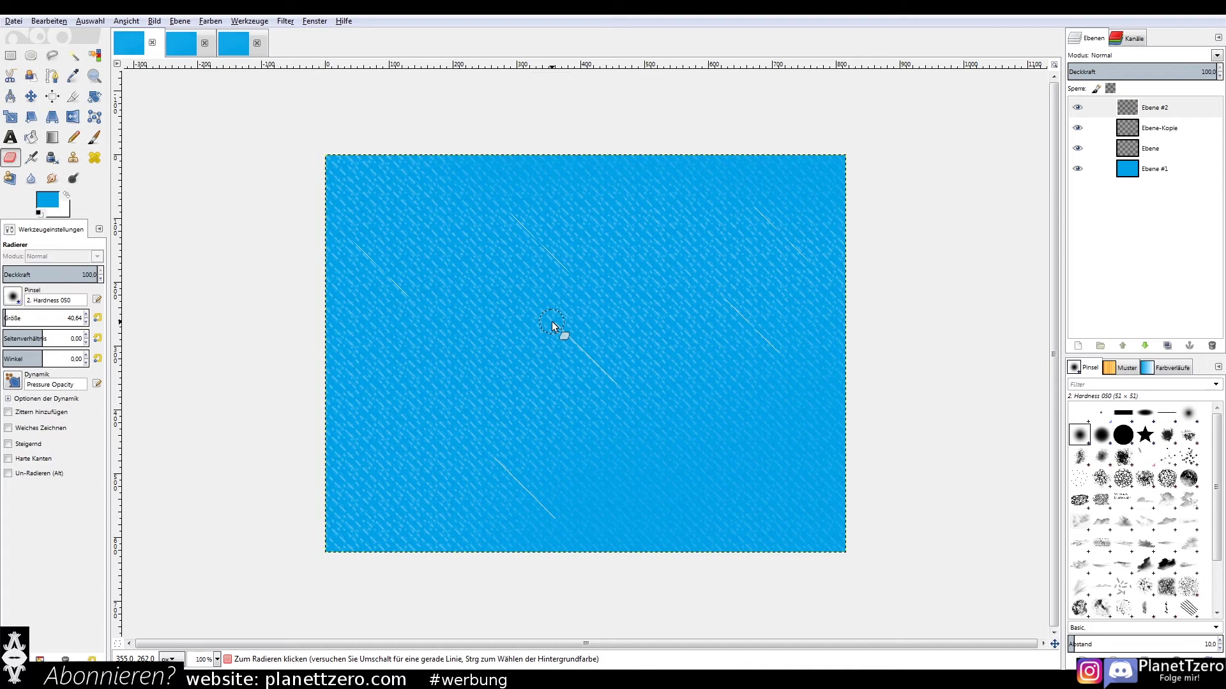
{"action": "left_click", "coordinate": [191, 50]}
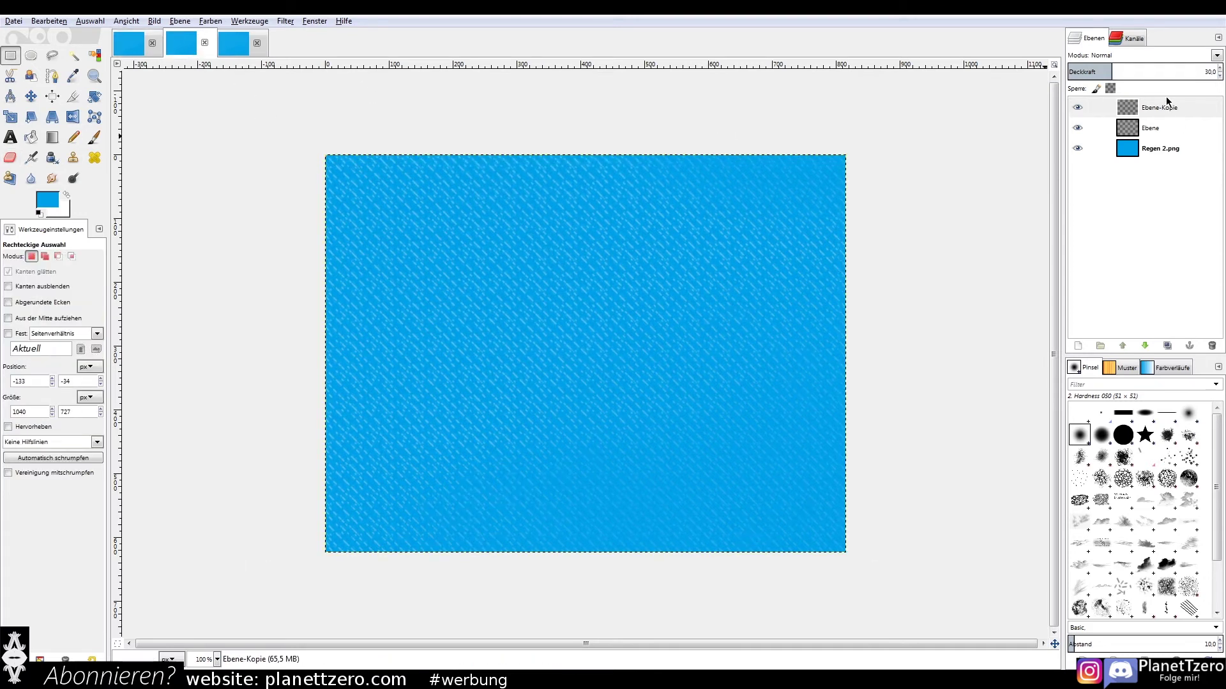
In Regen 2.png, paste the rain streaks onto new layer Ebene #1, shifted up-left, and anchor
{"action": "right_click", "coordinate": [1169, 106]}
{"action": "left_click", "coordinate": [1076, 140]}
{"action": "left_click", "coordinate": [146, 250]}
{"action": "key", "text": "ctrl+v"}
{"action": "key", "text": "m"}
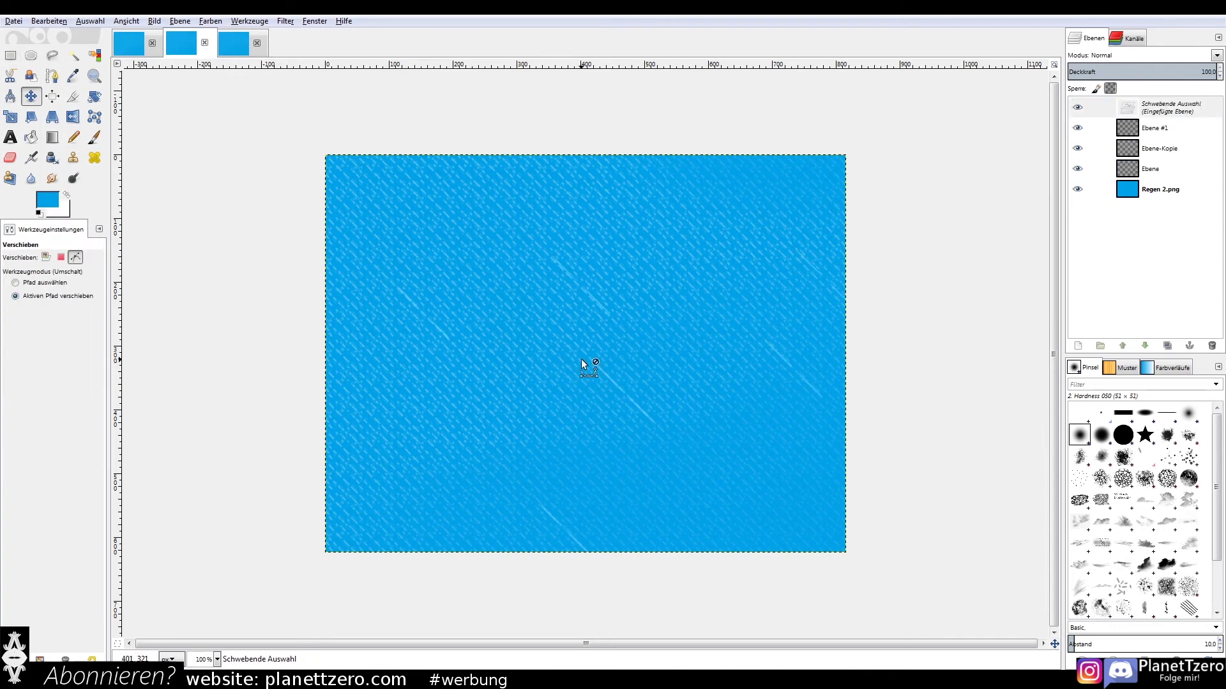
{"action": "left_click", "coordinate": [46, 256]}
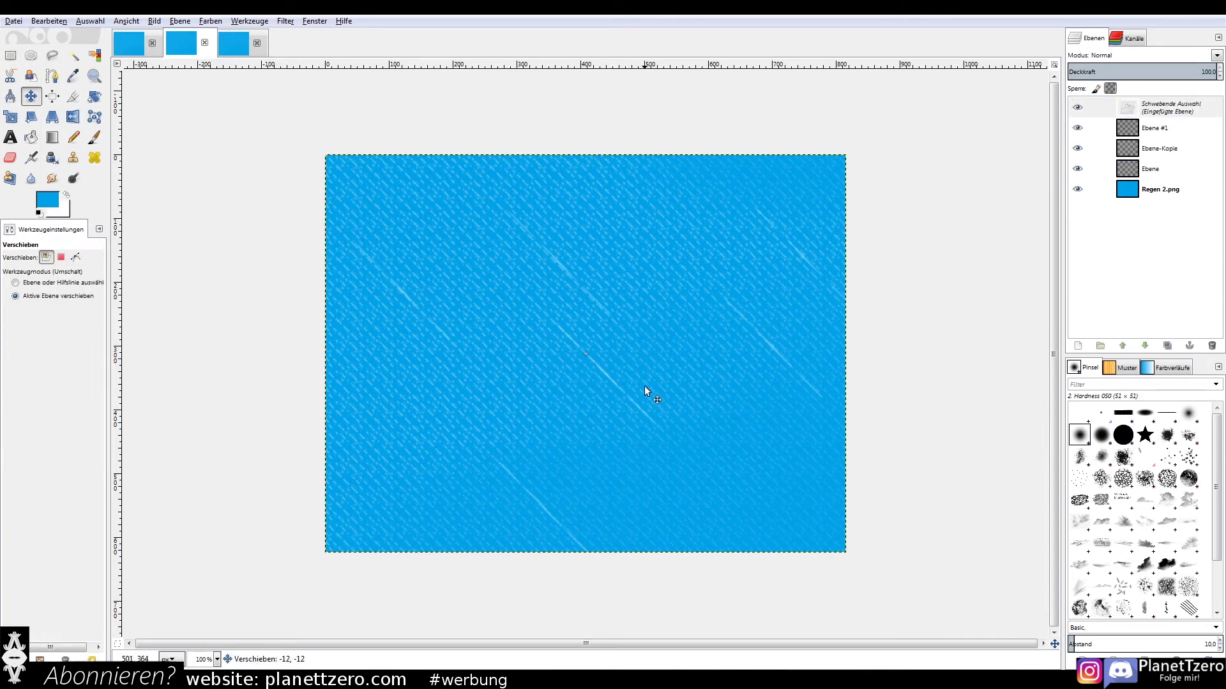
{"action": "mouse_move", "coordinate": [530, 278]}
{"action": "left_mouse_down"}
{"action": "mouse_move", "coordinate": [463, 205]}
{"action": "mouse_move", "coordinate": [486, 220]}
{"action": "left_mouse_up"}
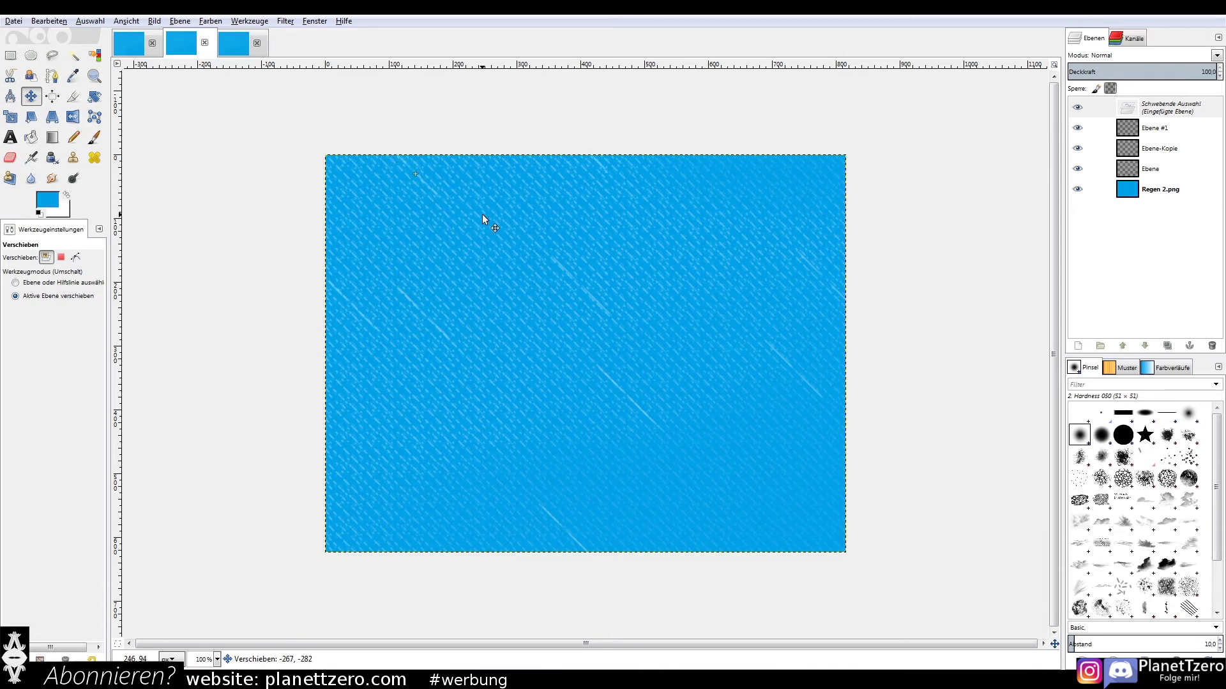
{"action": "left_click", "coordinate": [10, 57]}
{"action": "left_click", "coordinate": [243, 185]}
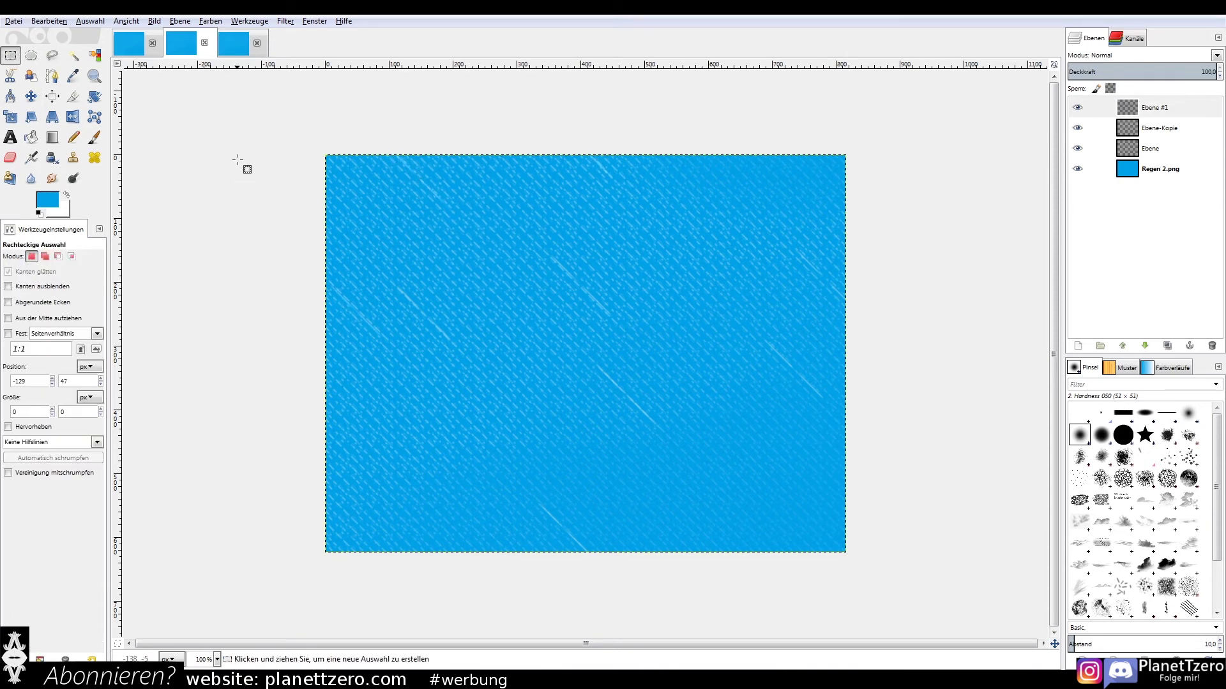
In Regen 3.png, paste the streaks onto new layer Ebene #2, shifted down-right, and anchor
{"action": "left_click", "coordinate": [228, 52]}
{"action": "right_click", "coordinate": [1149, 107]}
{"action": "left_click", "coordinate": [1085, 140]}
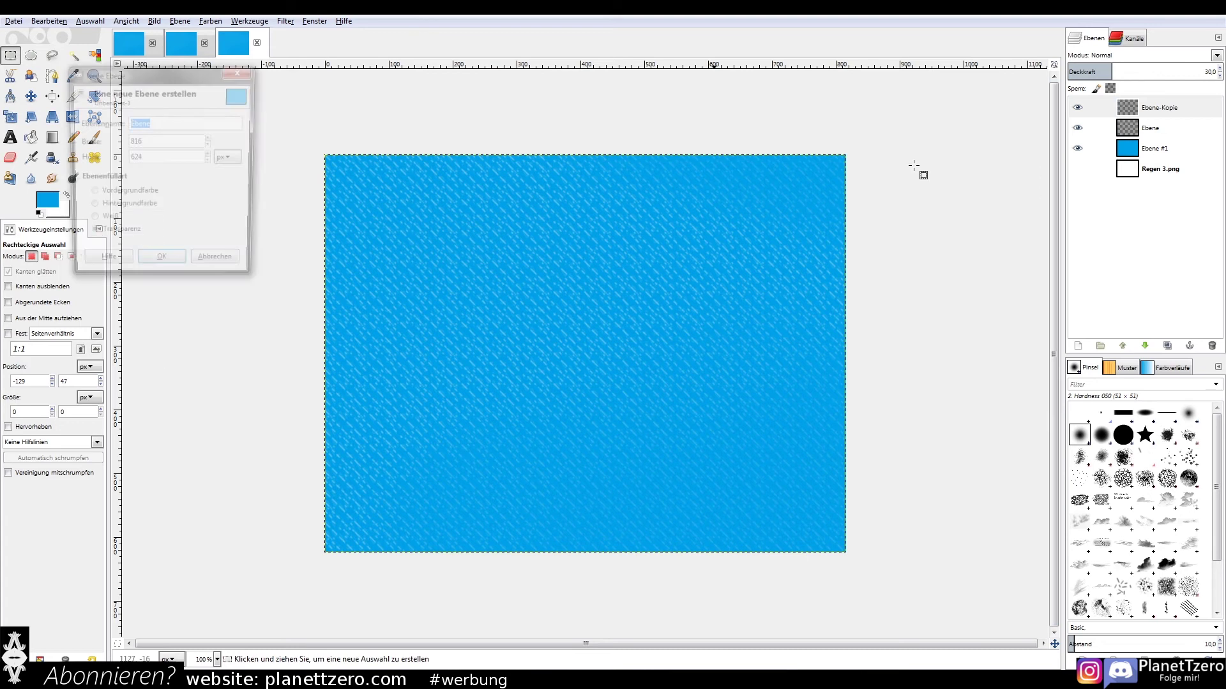
{"action": "left_click", "coordinate": [185, 265]}
{"action": "key", "text": "ctrl+v"}
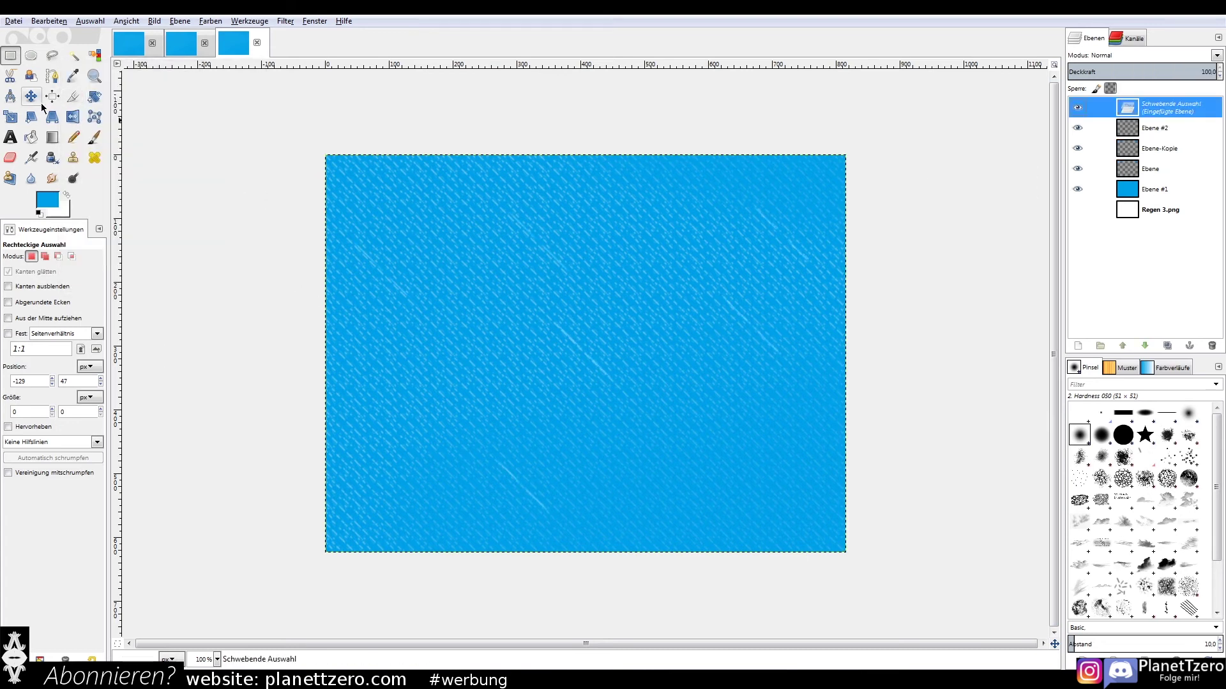
{"action": "key", "text": "m"}
{"action": "left_click_drag", "start_coordinate": [716, 479], "coordinate": [778, 512]}
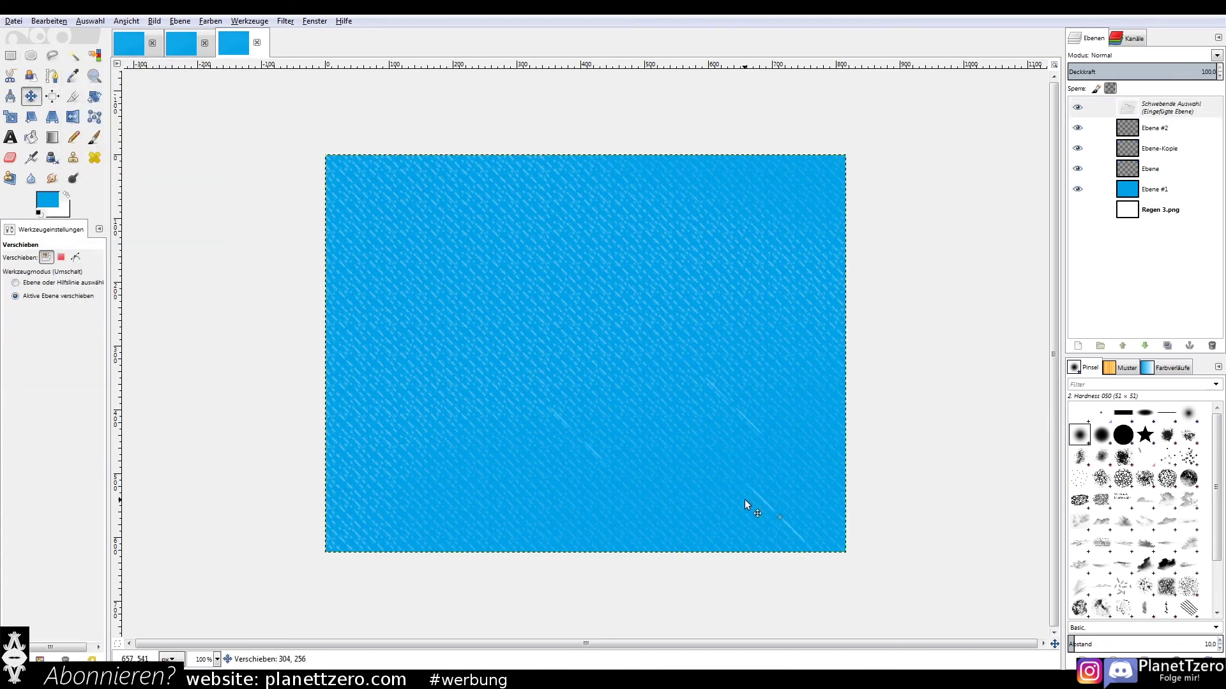
{"action": "key", "text": "ctrl+h"}
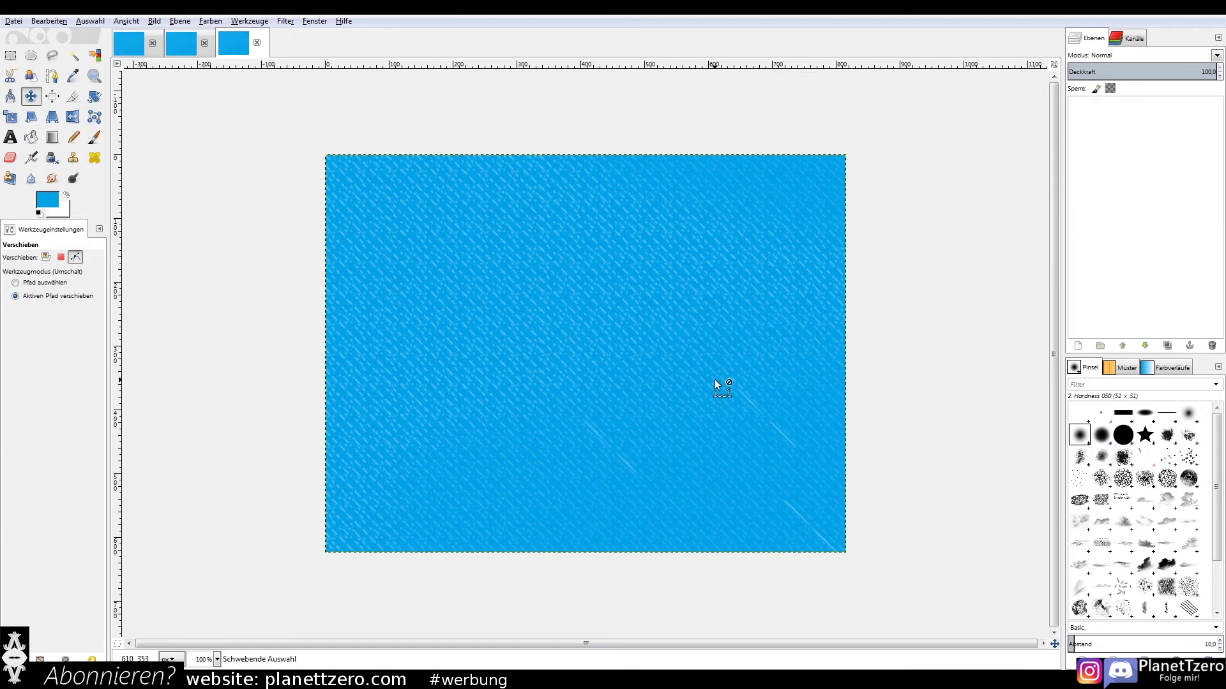
{"action": "key", "text": "r"}
{"action": "left_click", "coordinate": [181, 45]}
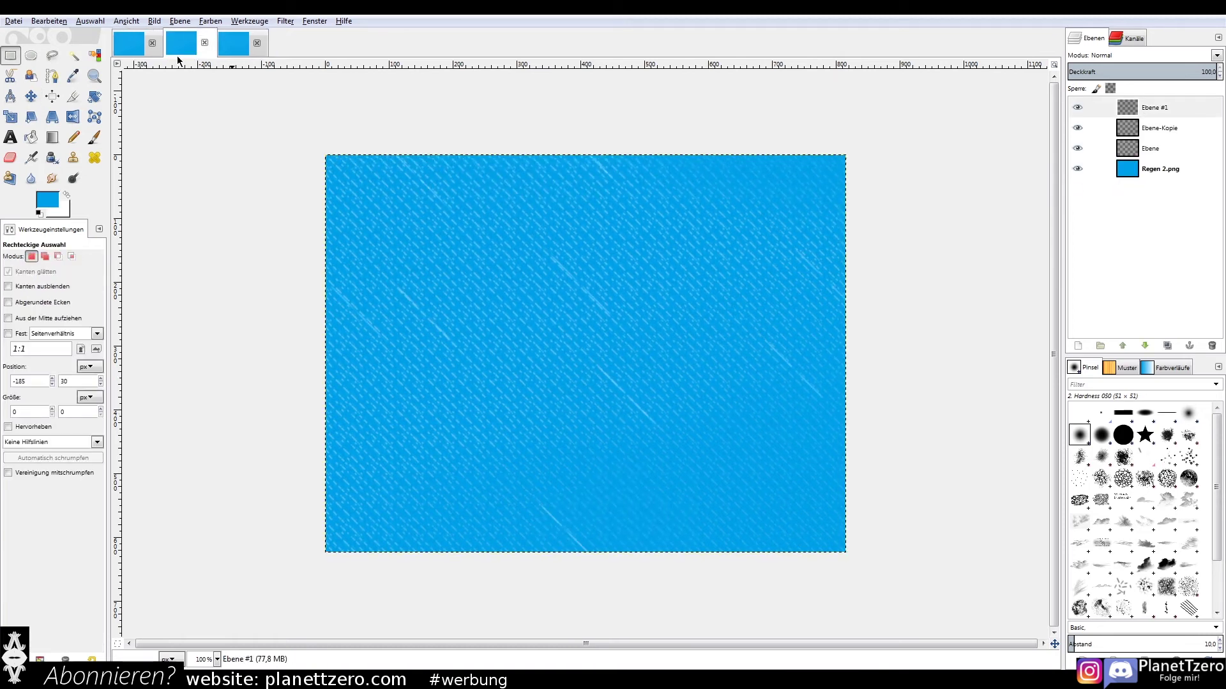
Hide the solid blue background layers in the third and second rain images
{"action": "left_click", "coordinate": [235, 53]}
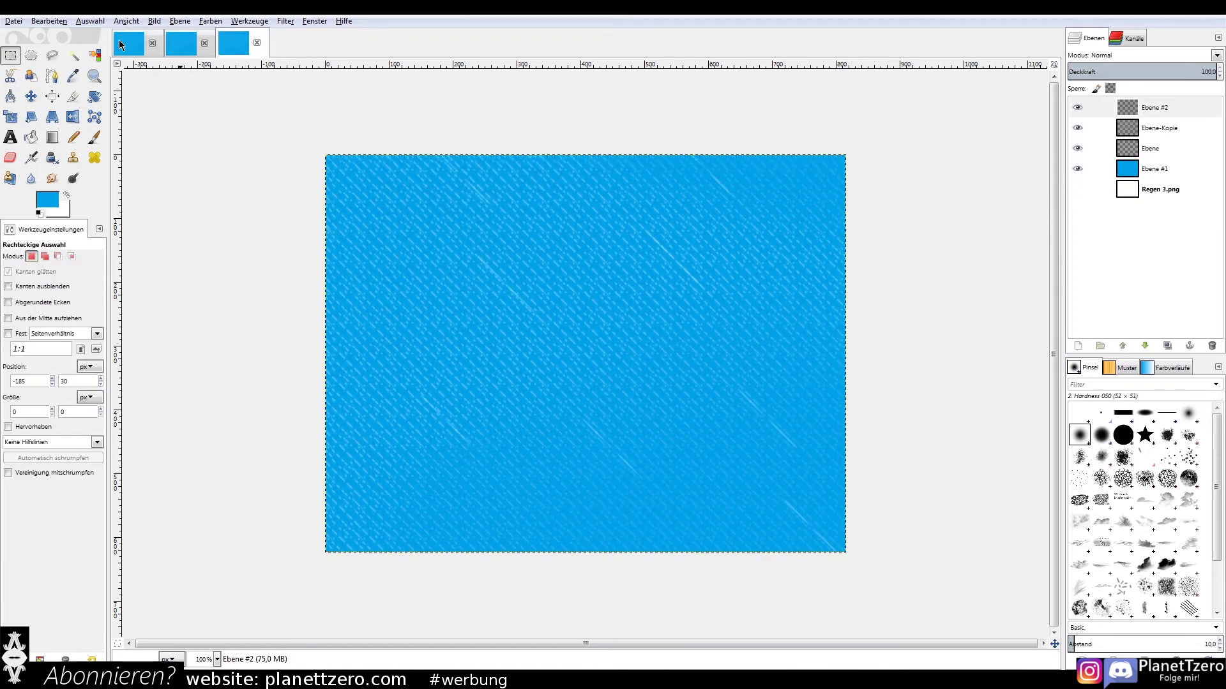
{"action": "left_click", "coordinate": [1093, 148]}
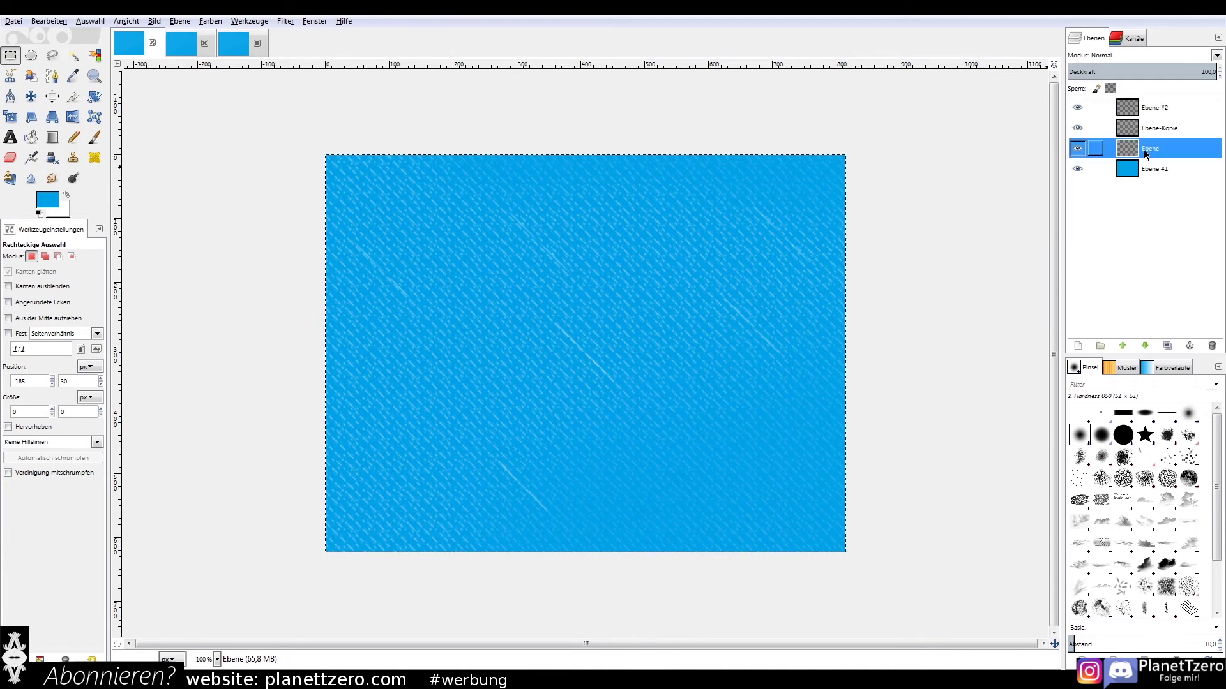
{"action": "left_click", "coordinate": [1077, 169]}
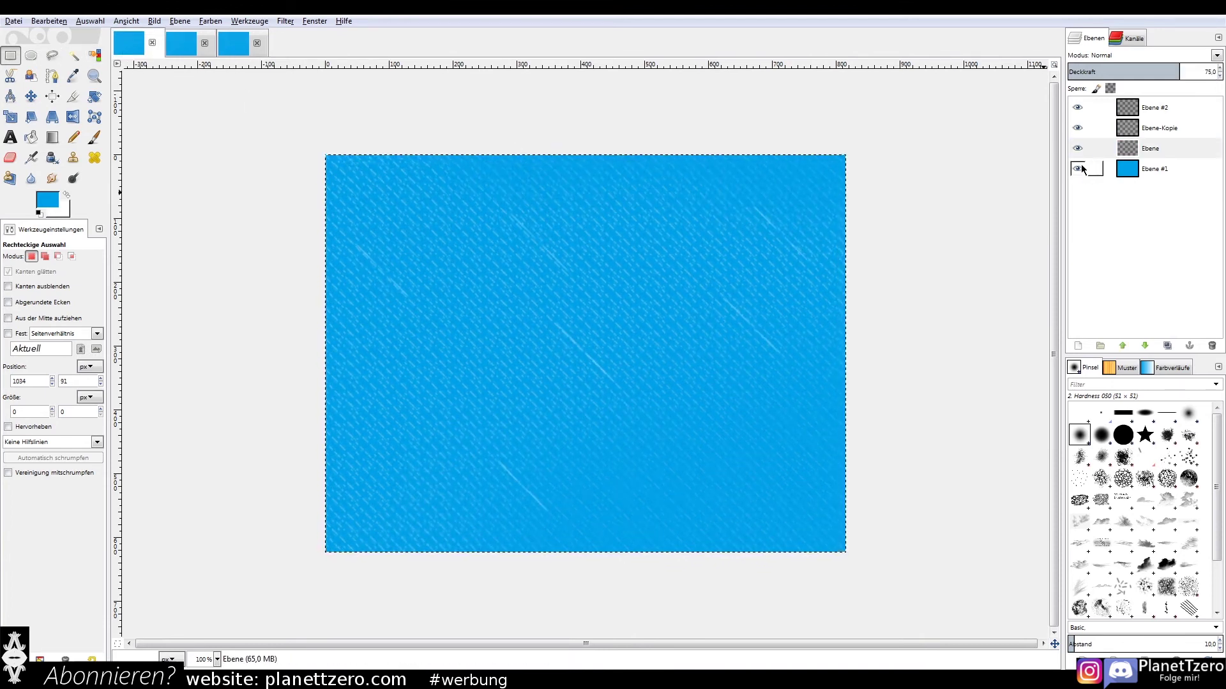
{"action": "left_click", "coordinate": [180, 51]}
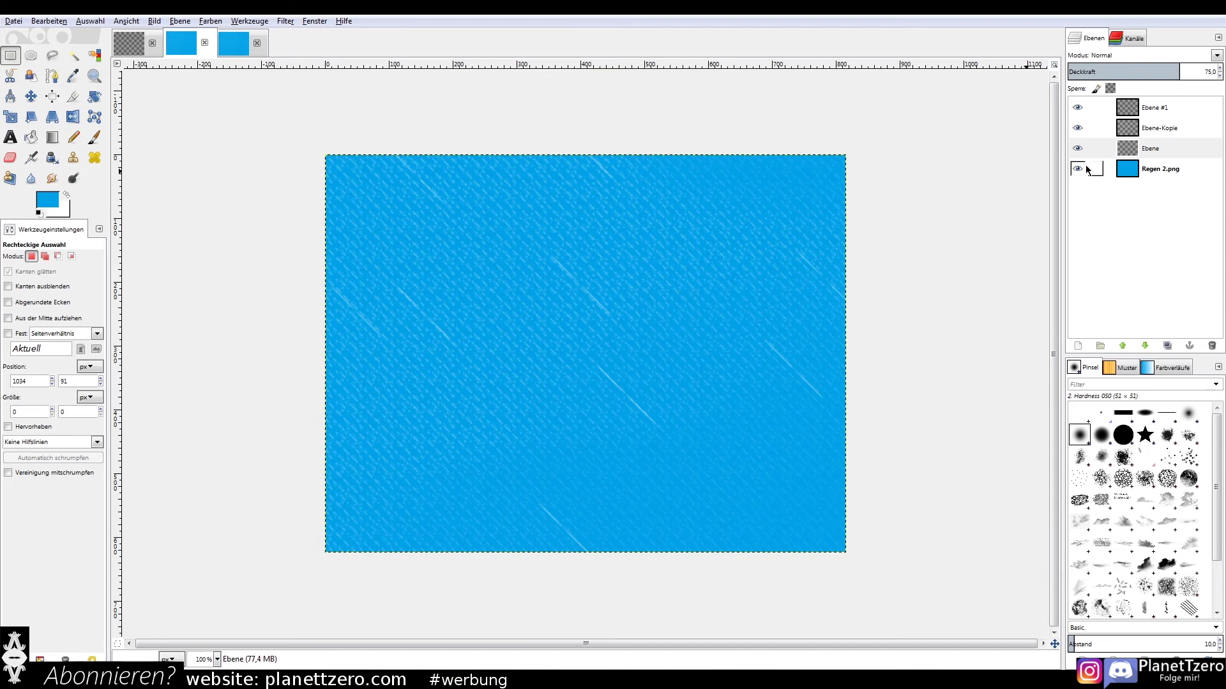
{"action": "left_click", "coordinate": [1078, 168]}
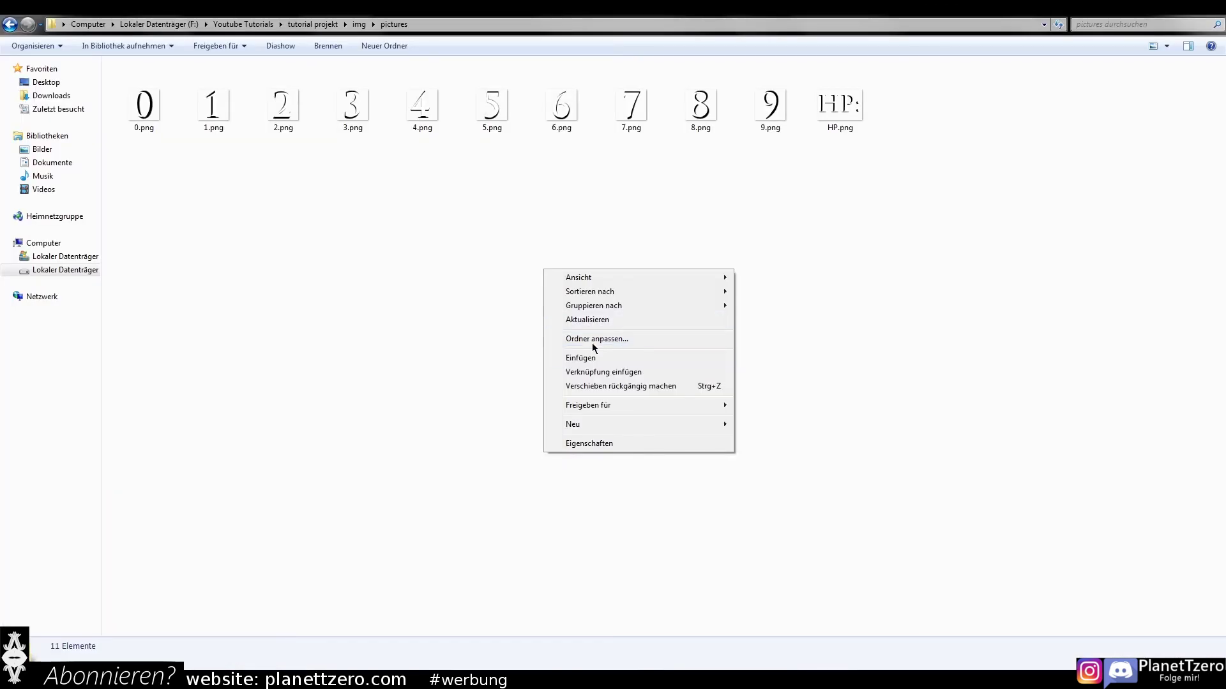
Paste Regen 1, 2 and 3.png into the project's img/pictures folder and check them
{"action": "left_click", "coordinate": [593, 356]}
{"action": "left_click", "coordinate": [1016, 194]}
{"action": "left_click", "coordinate": [917, 105]}
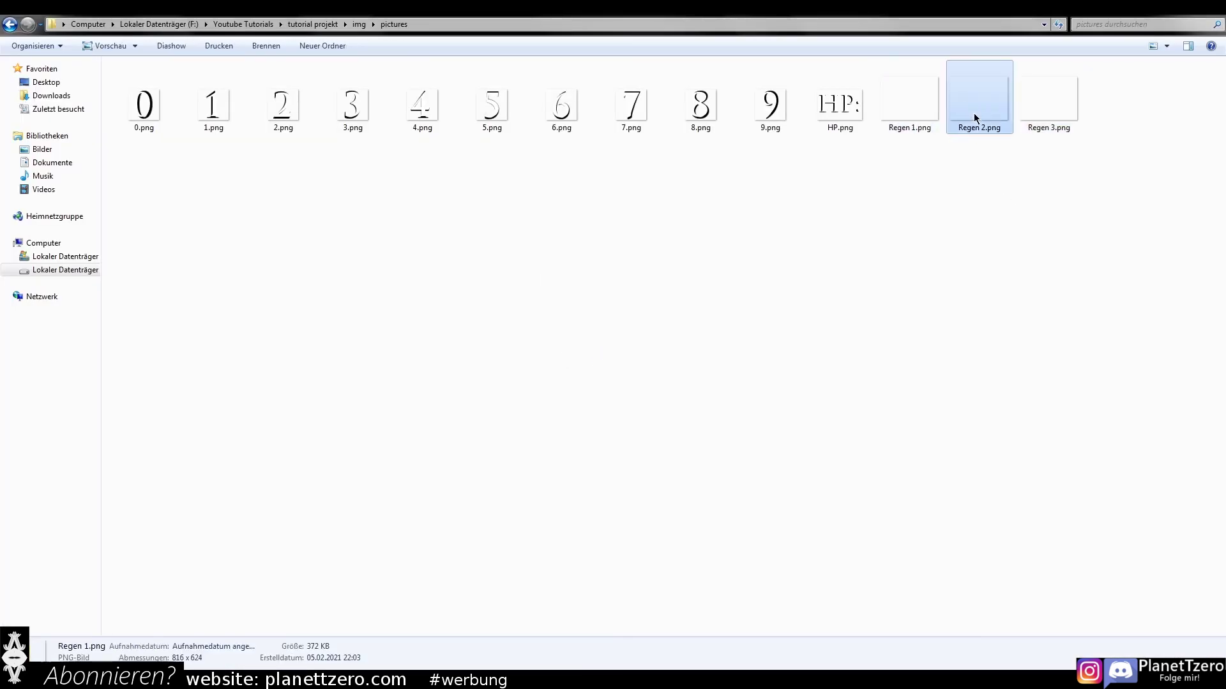
{"action": "key", "text": "Right"}
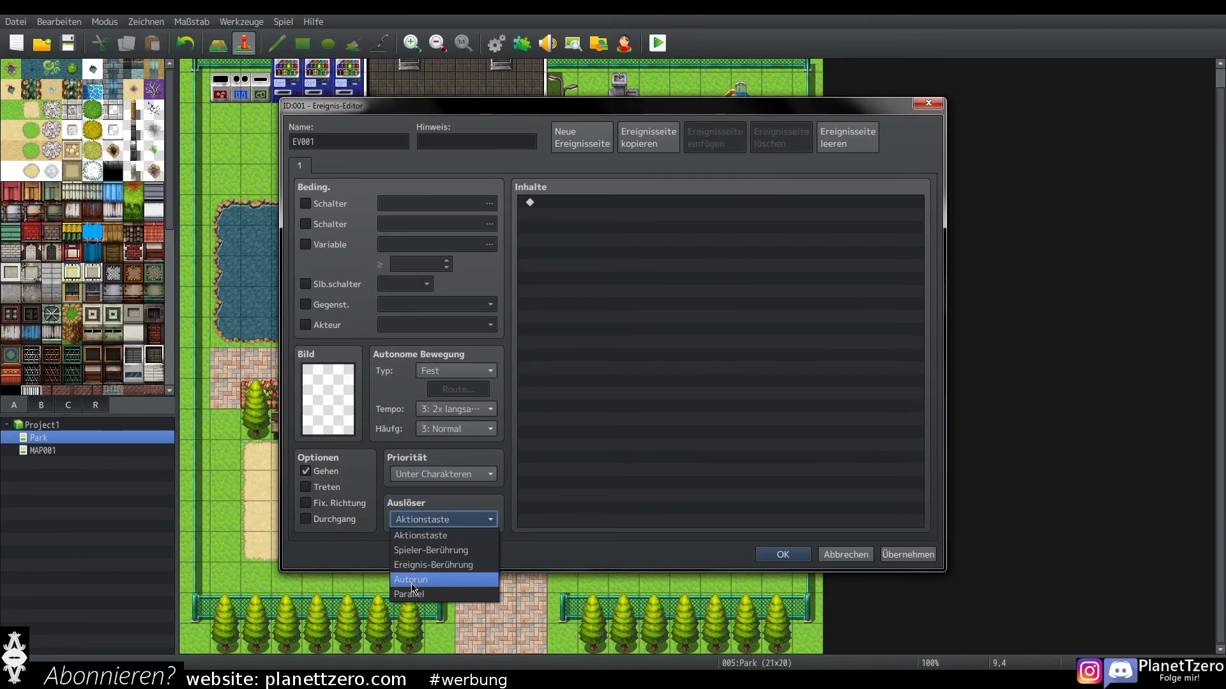
Set the event to Parallel, show picture #10 as Regen 1 with Bildschirm blend, and add a wait
{"action": "left_click", "coordinate": [409, 594]}
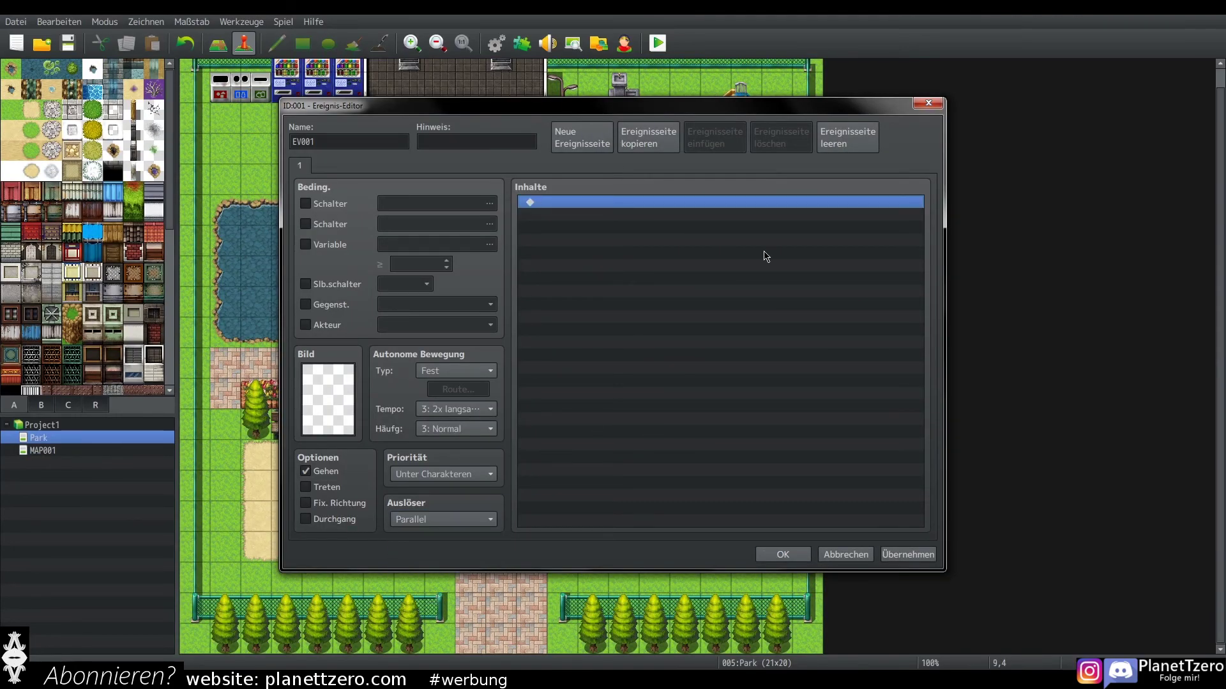
{"action": "double_click", "coordinate": [760, 252]}
{"action": "left_click", "coordinate": [667, 453]}
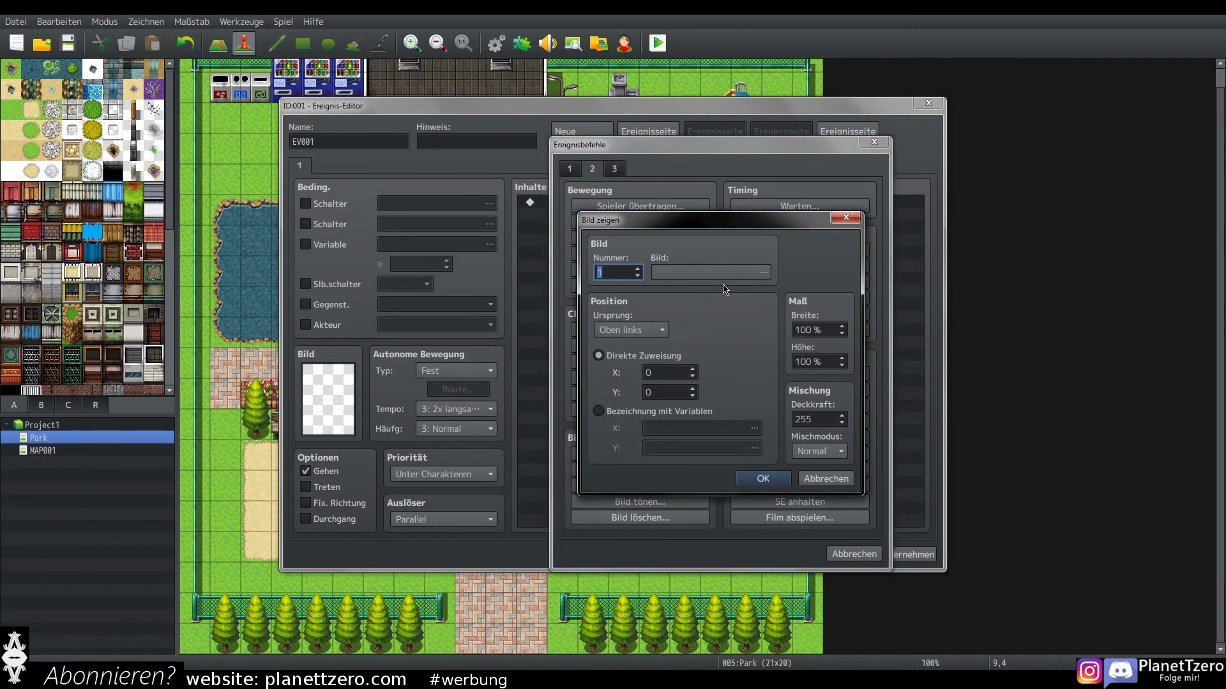
{"action": "type", "text": "10"}
{"action": "left_click", "coordinate": [763, 272]}
{"action": "double_click", "coordinate": [524, 381]}
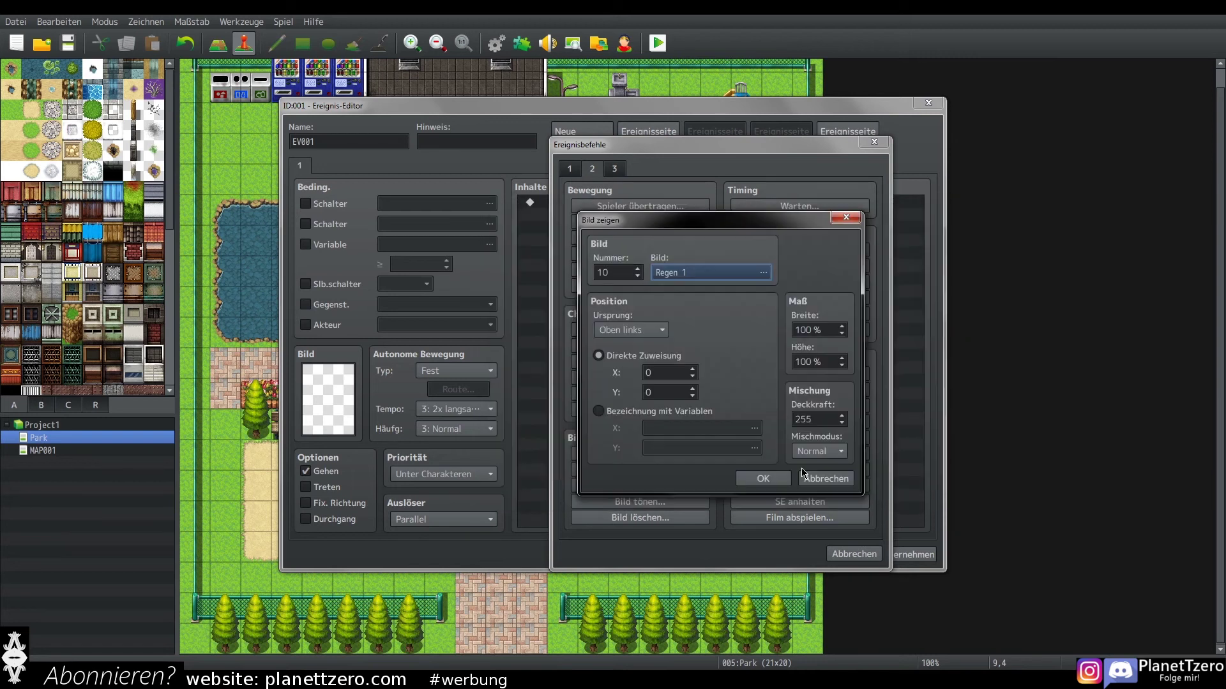
{"action": "left_click", "coordinate": [821, 452]}
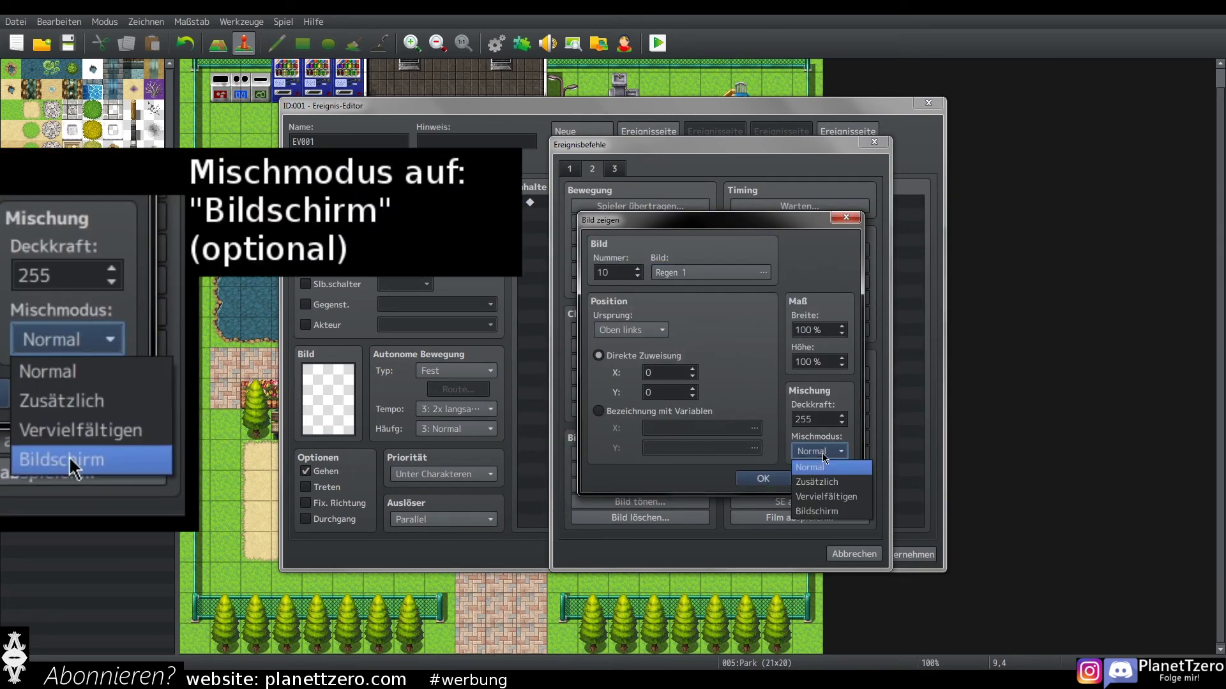
{"action": "left_click", "coordinate": [822, 511]}
{"action": "left_click", "coordinate": [763, 479]}
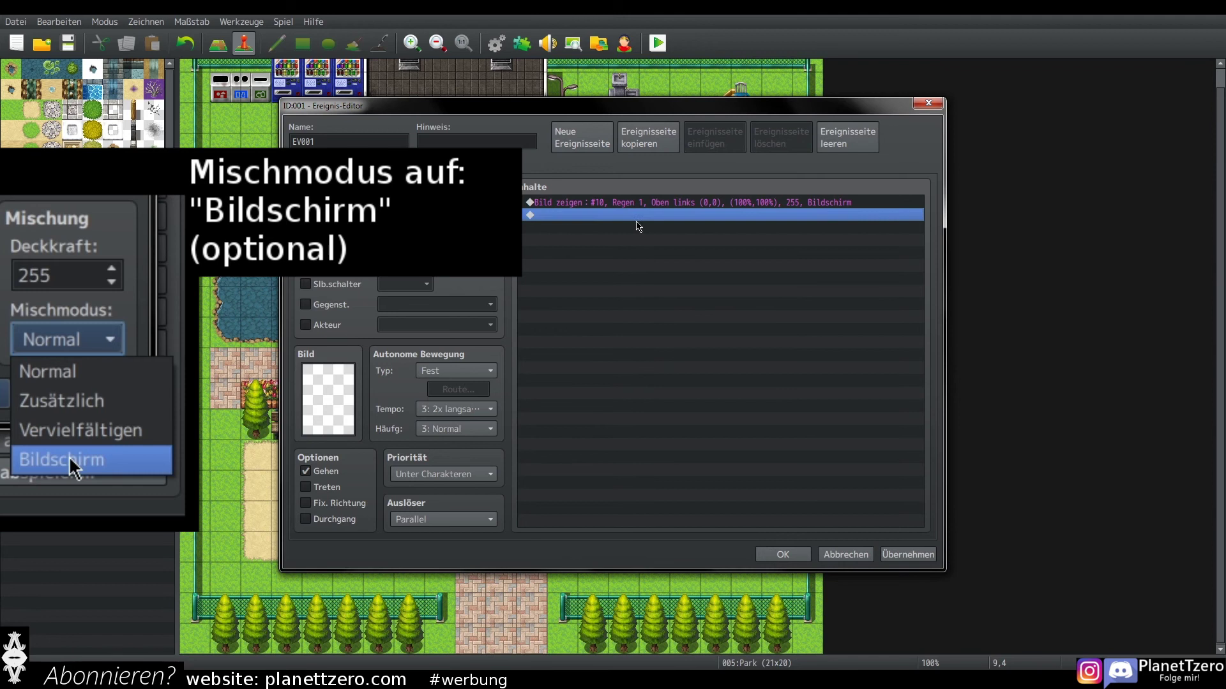
{"action": "double_click", "coordinate": [648, 255]}
{"action": "left_click", "coordinate": [790, 215]}
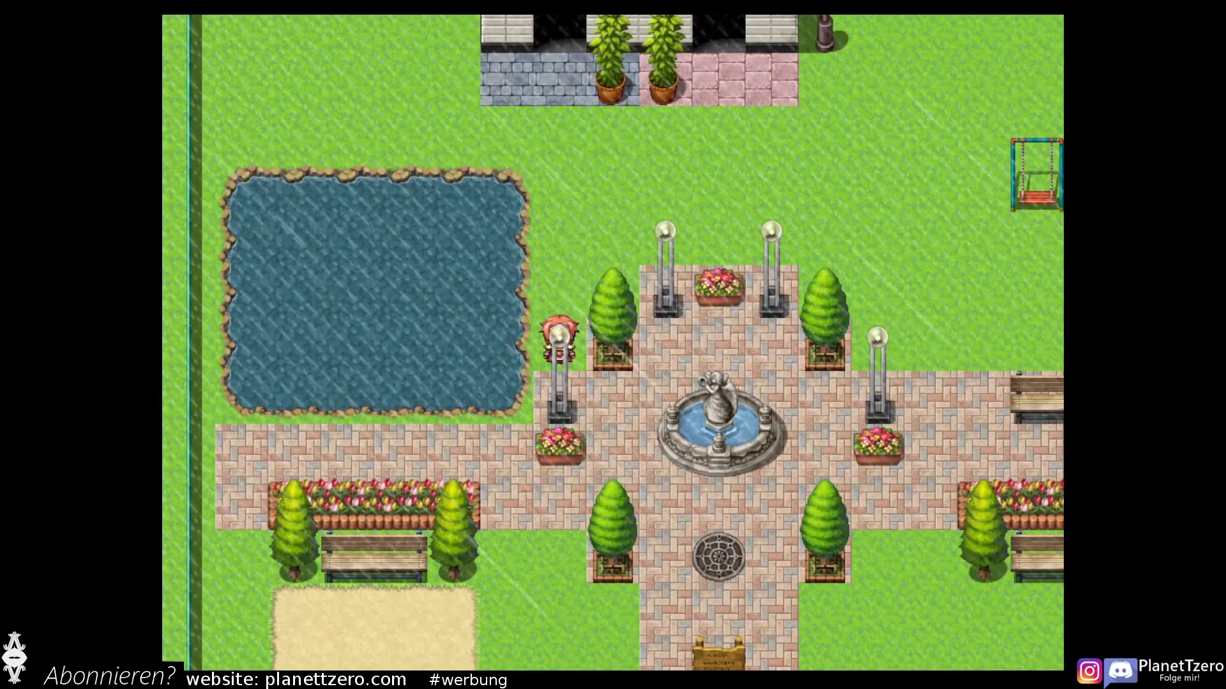
Walk the player right, down and up around the park map while the rain overlay falls
{"action": "key", "text": "Right"}
{"action": "key", "text": "Right"}
{"action": "key", "text": "Right"}
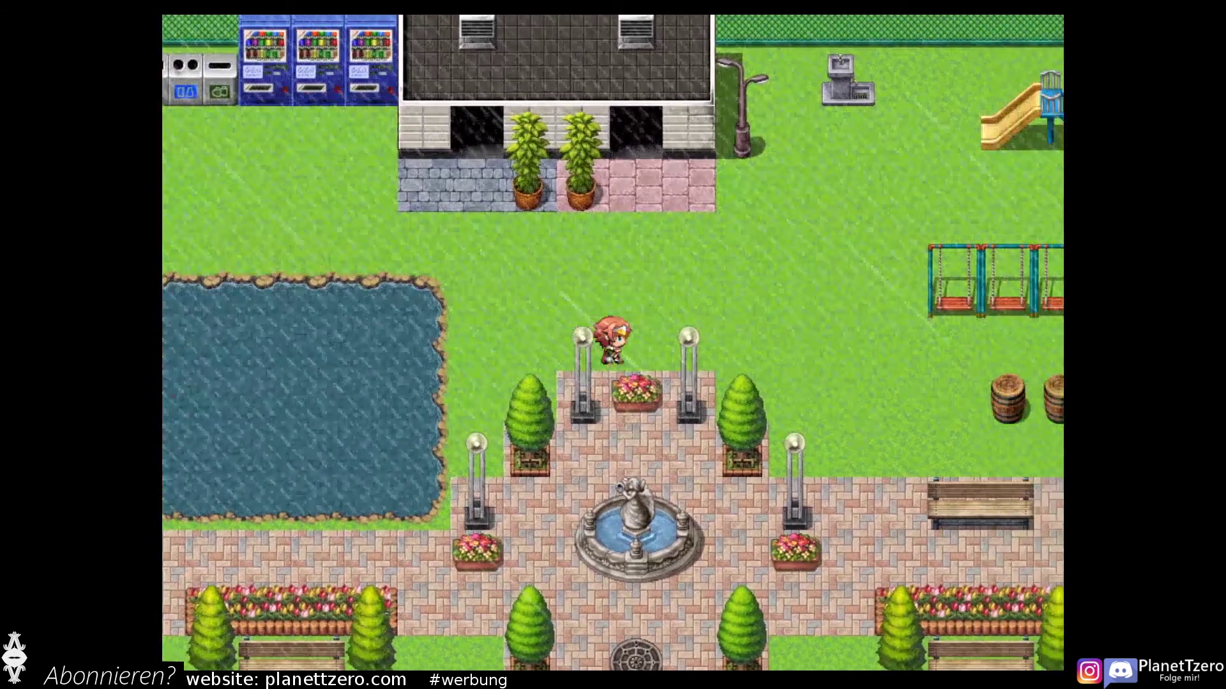
{"action": "key", "text": "Right"}
{"action": "key", "text": "Right"}
{"action": "key", "text": "Right"}
{"action": "key", "text": "Right"}
{"action": "key", "text": "Down"}
{"action": "key", "text": "Up"}
{"action": "key", "text": "Up"}
{"action": "key", "text": "Right"}
{"action": "key", "text": "Down"}
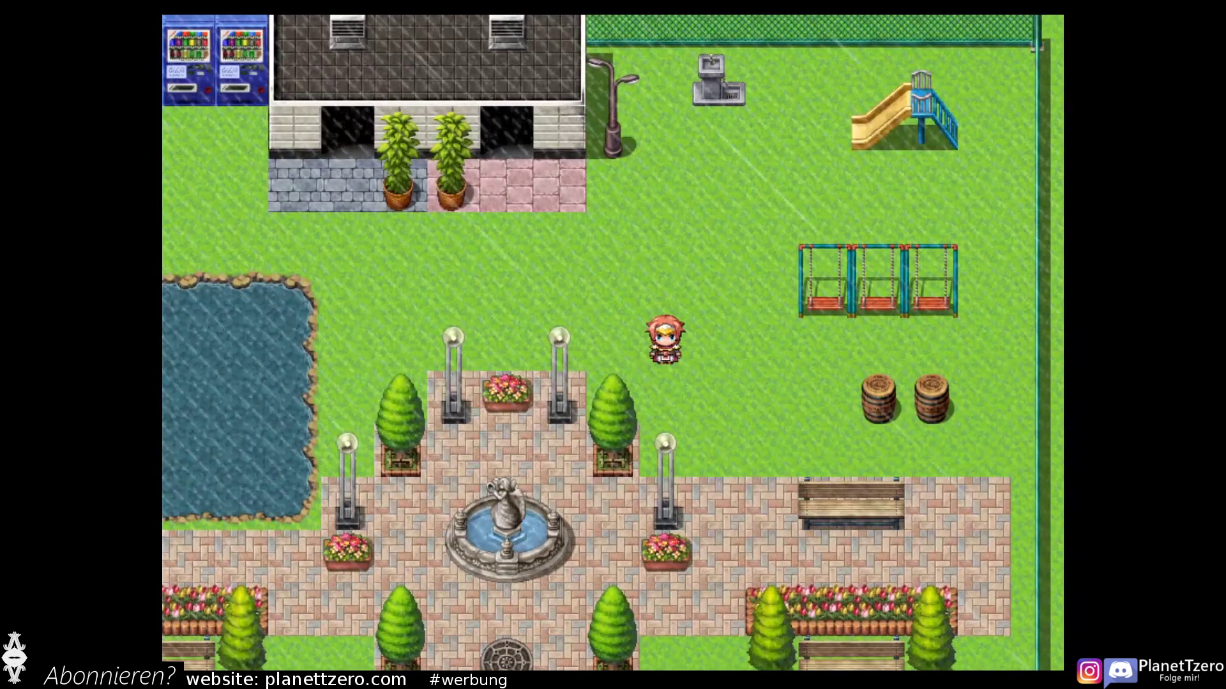